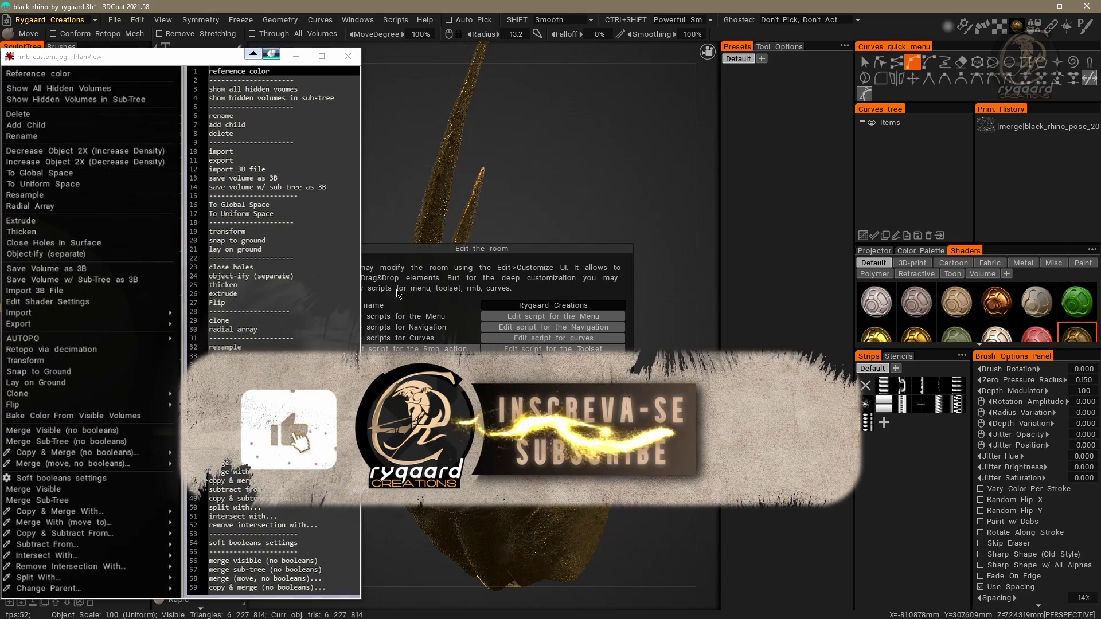
- Open the room's Rmb action script for editing and locate the ToGlobalSpace and ToUniformSpace items in the NoCache block
click(457, 348)
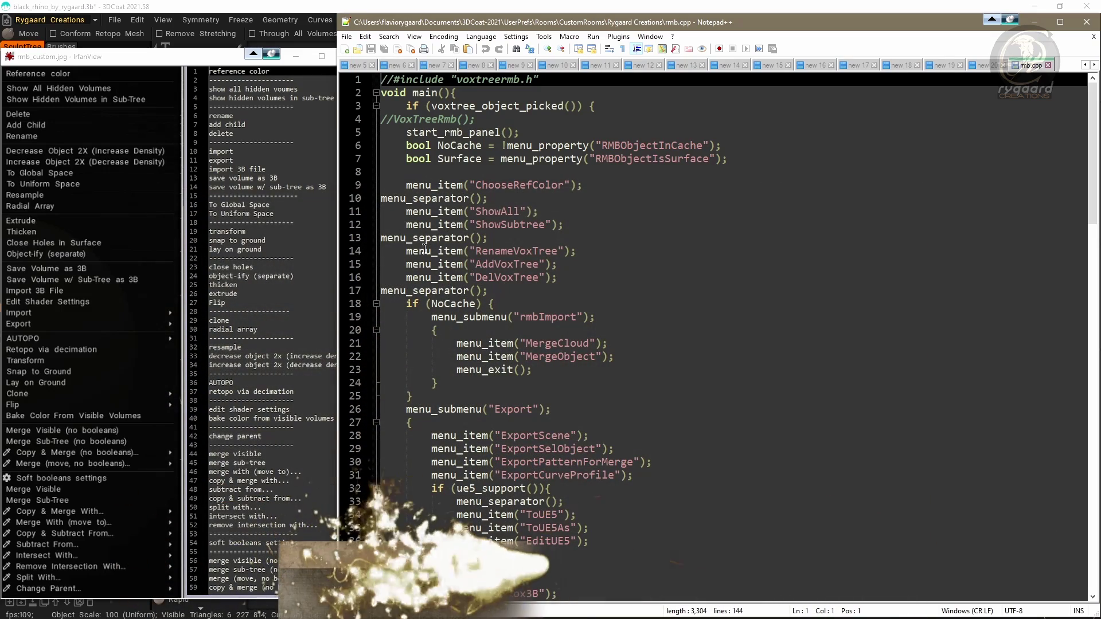
scroll(491, 326, down, 11)
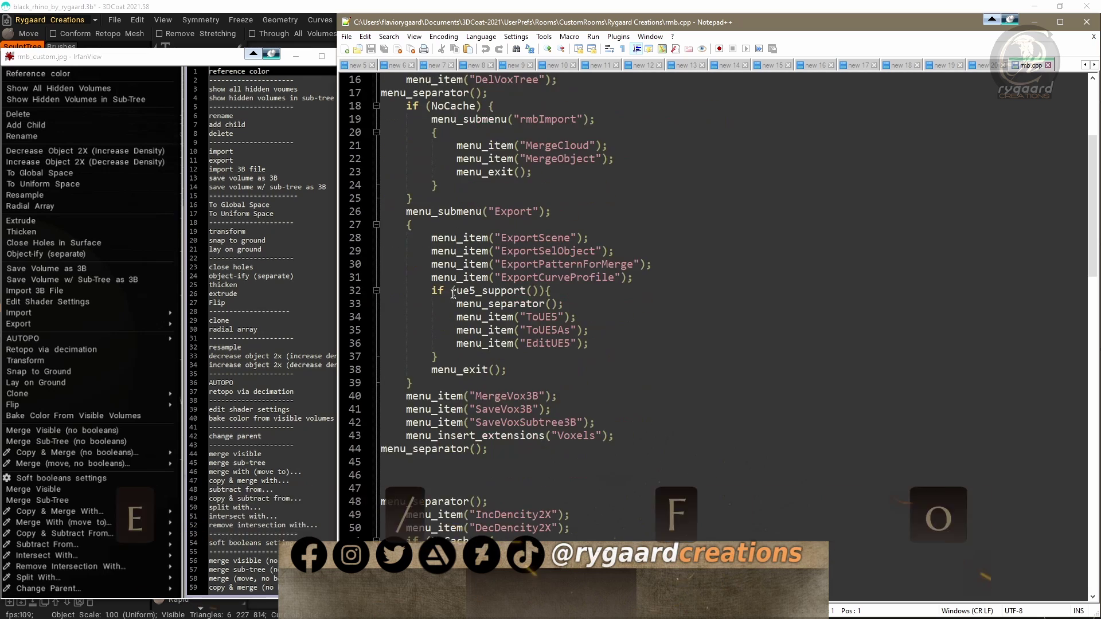
click(385, 316)
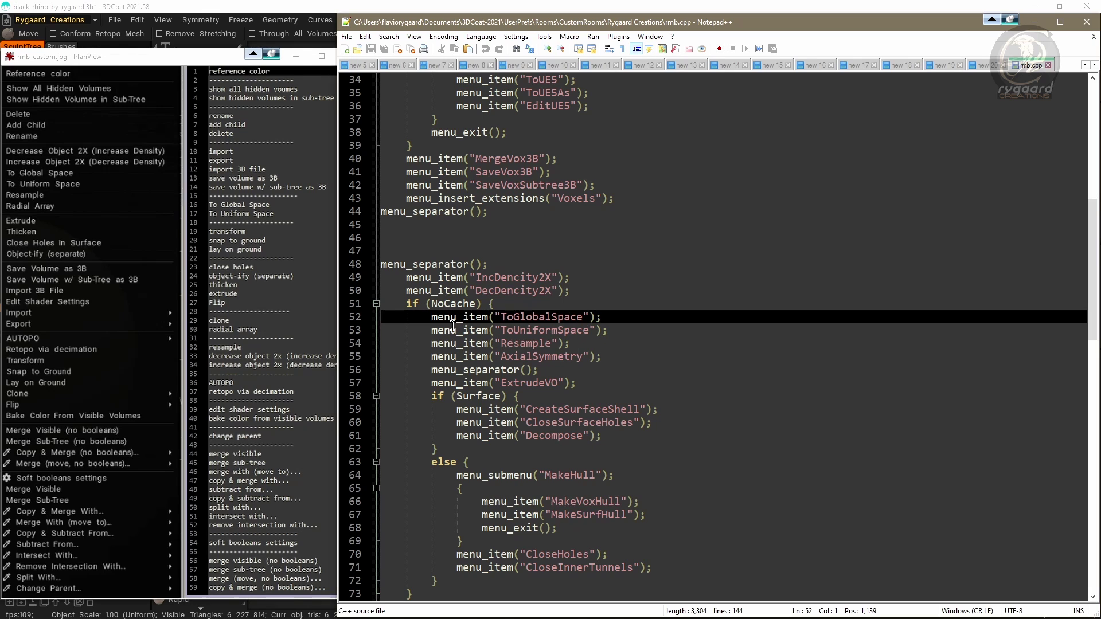
click(406, 304)
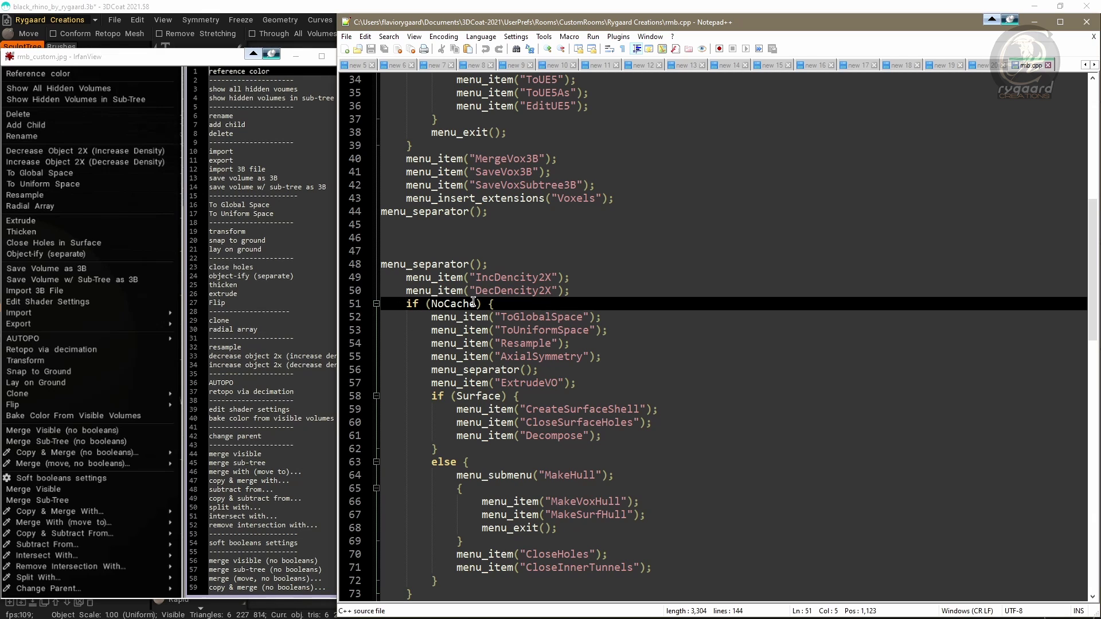
click(422, 318)
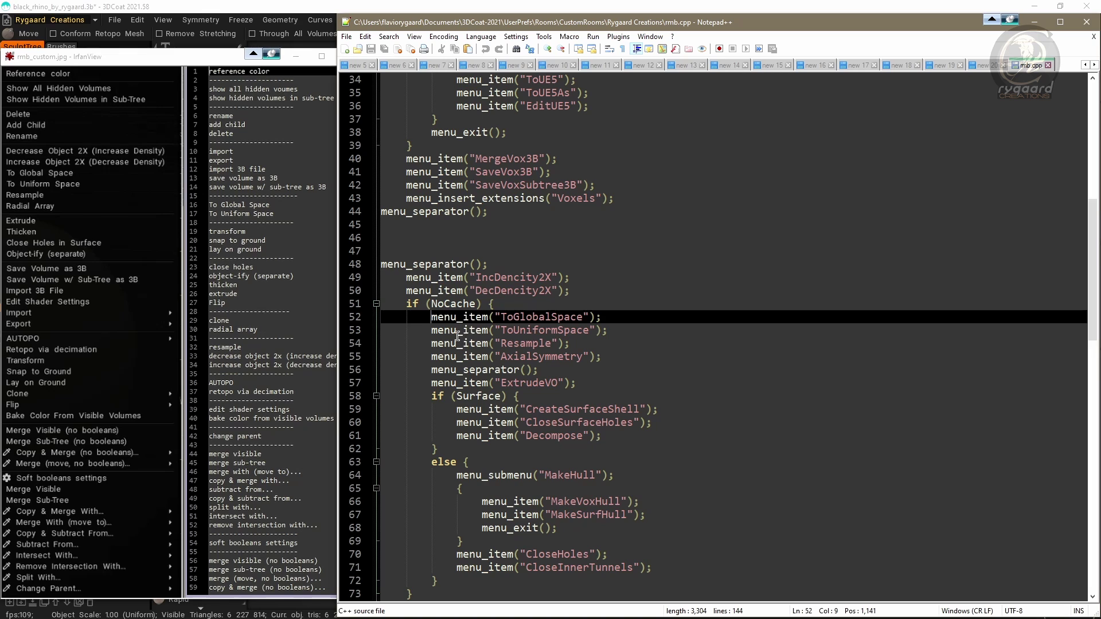
key(Down)
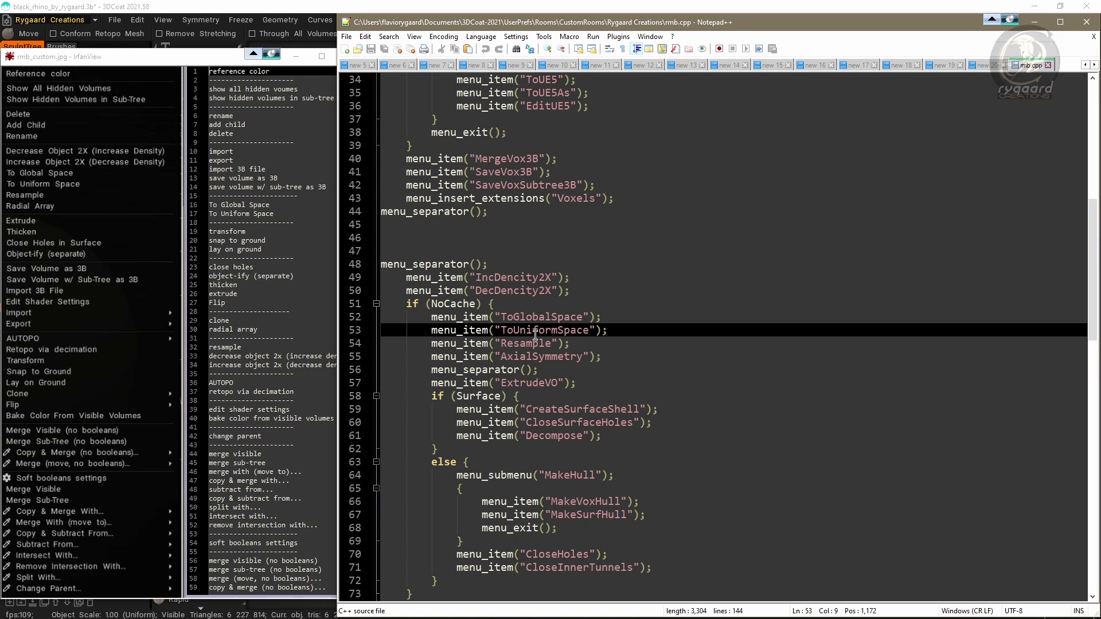
- Move the ToGlobalSpace and ToUniformSpace menu items to the blank lines between the Voxels extensions separator and the IncDencity2X separator
click(383, 317)
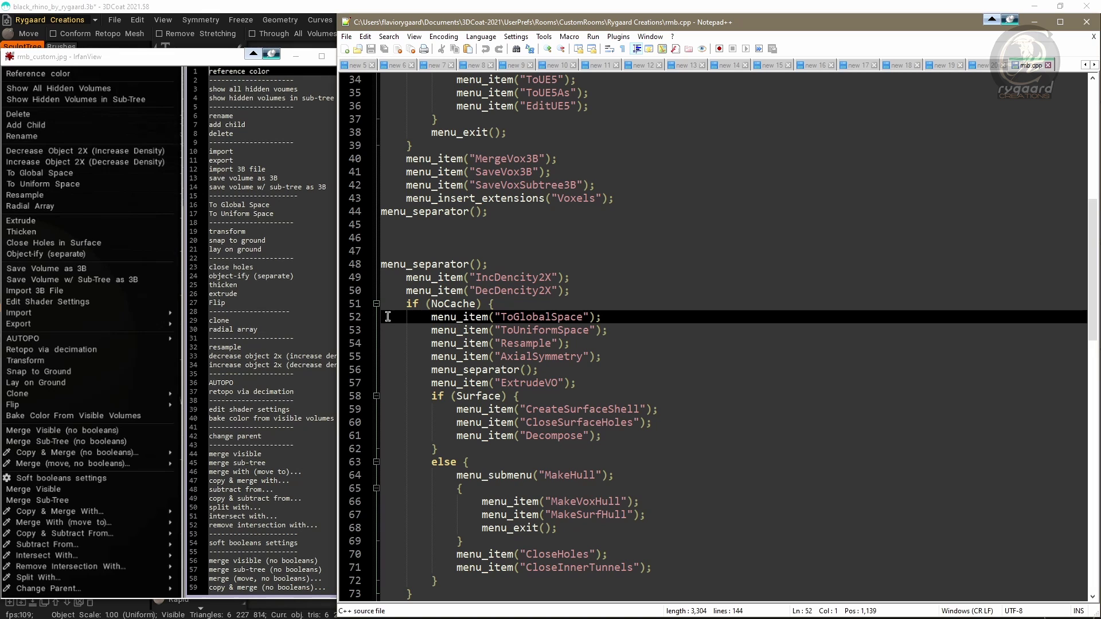
shift+click(615, 330)
key(ctrl+c)
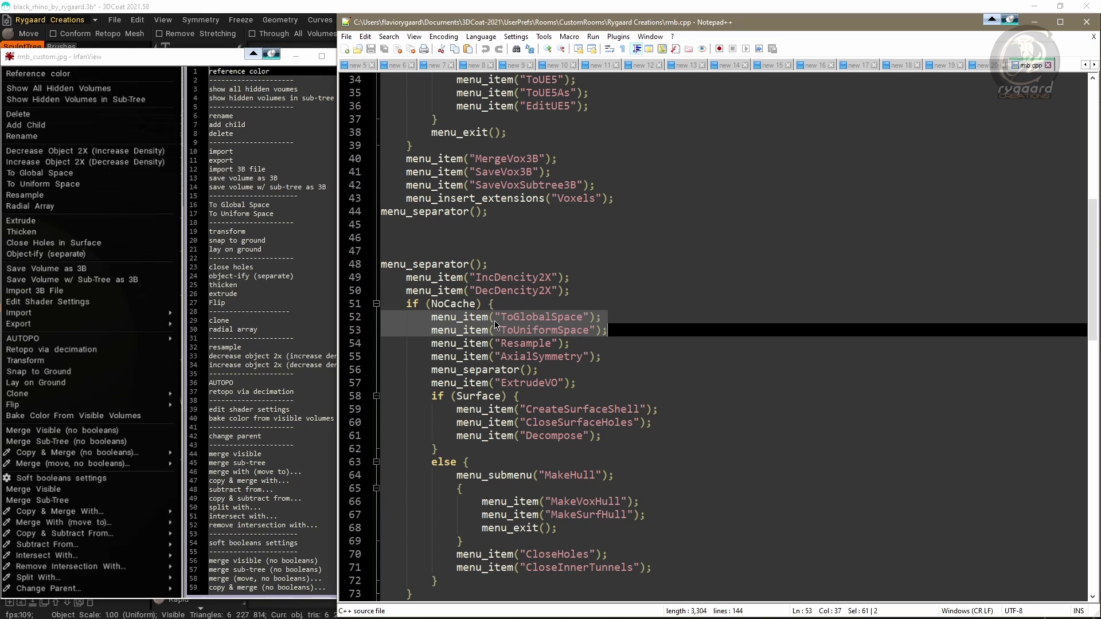
key(Delete)
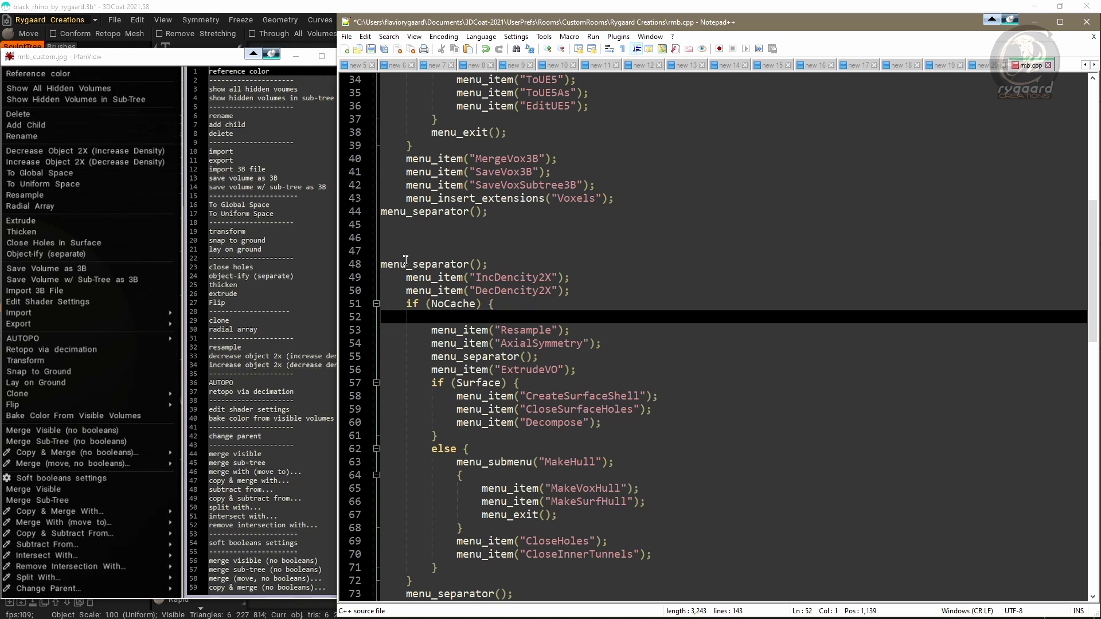
click(394, 239)
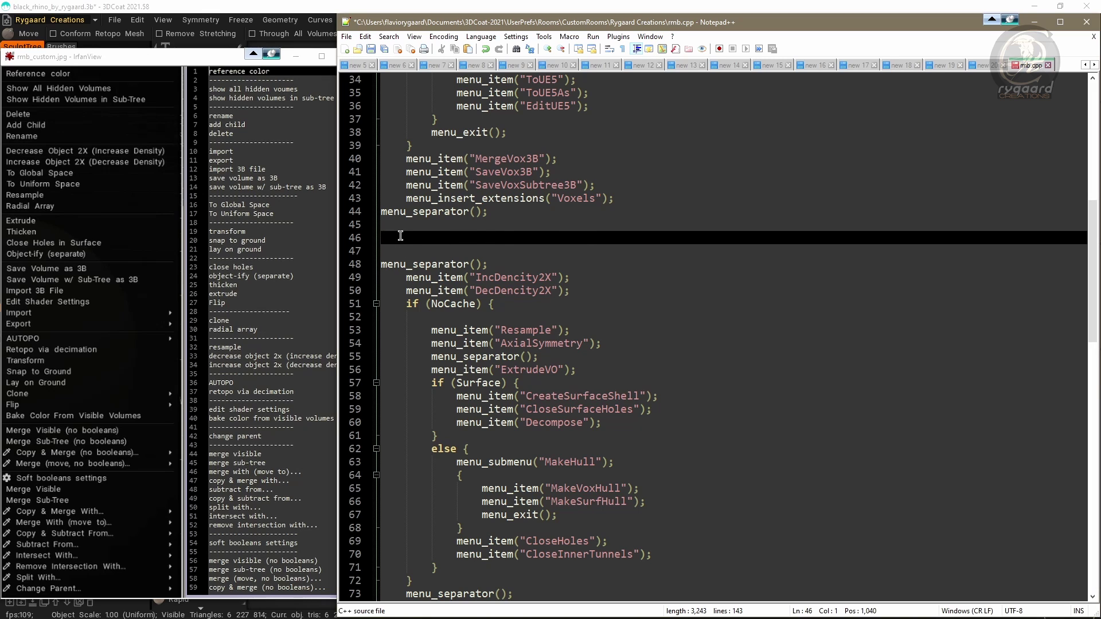
key(ctrl+v)
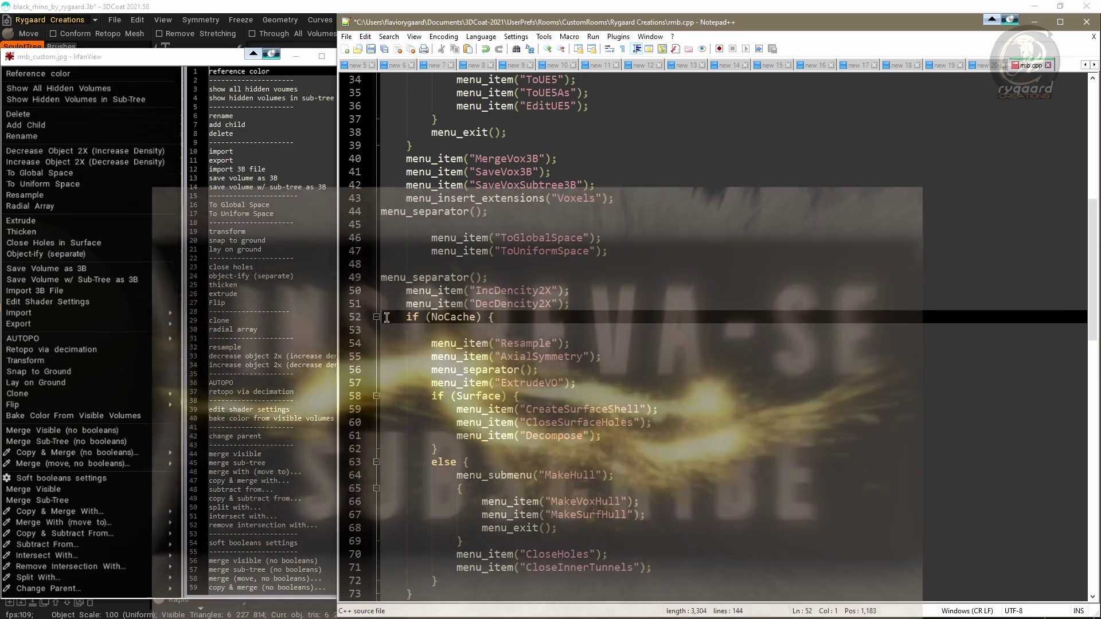
- Wrap the relocated ToGlobalSpace and ToUniformSpace items in their own if (NoCache) { } block
click(387, 318)
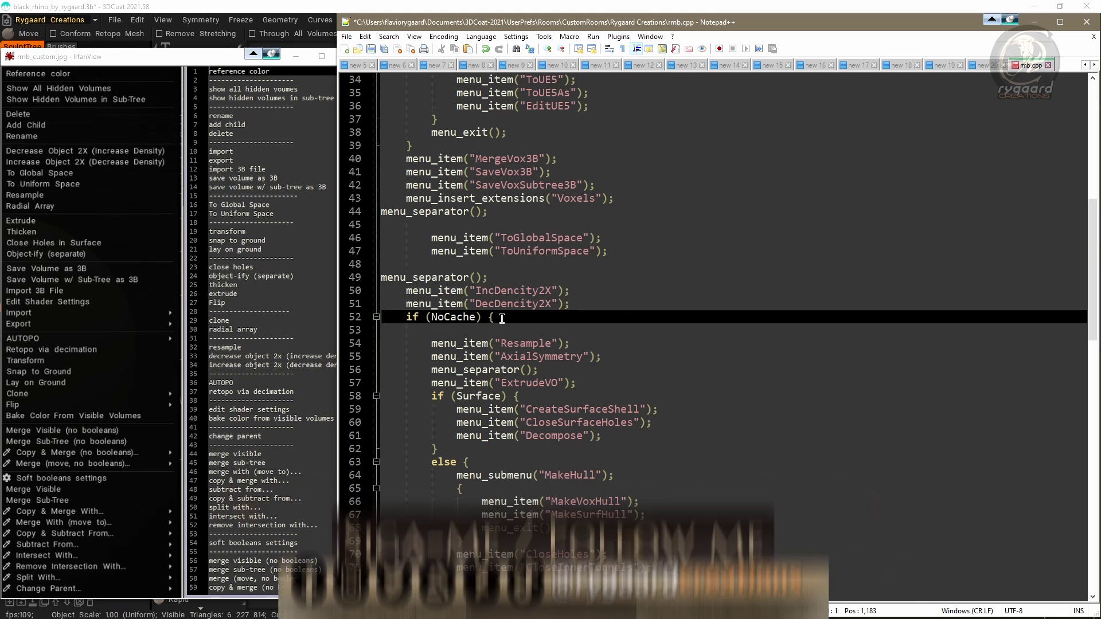
key(shift+End)
key(ctrl+c)
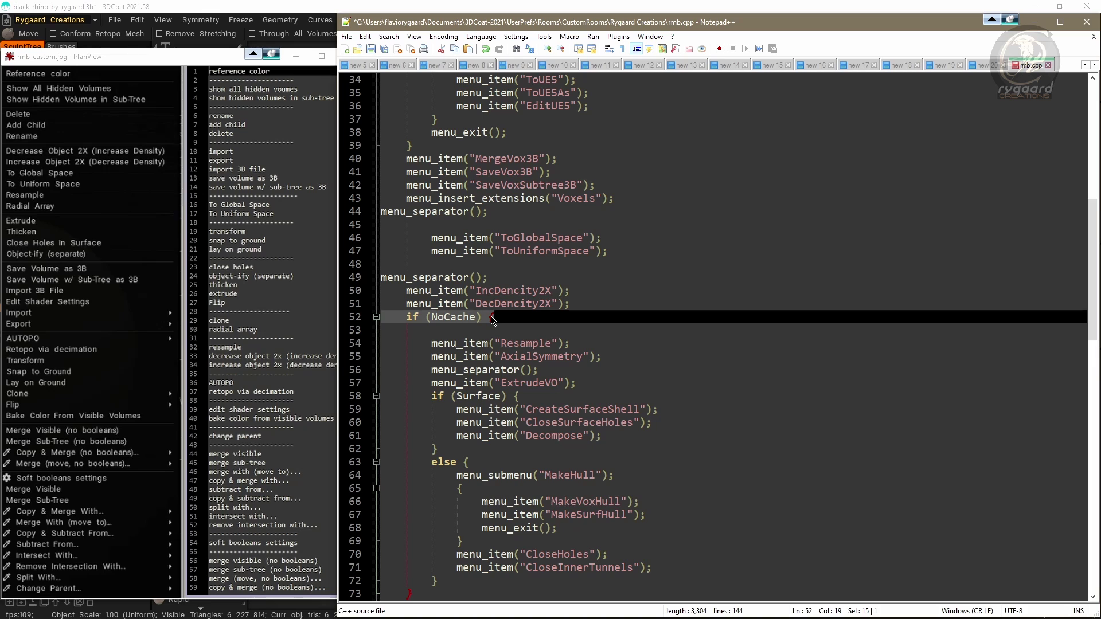
click(384, 225)
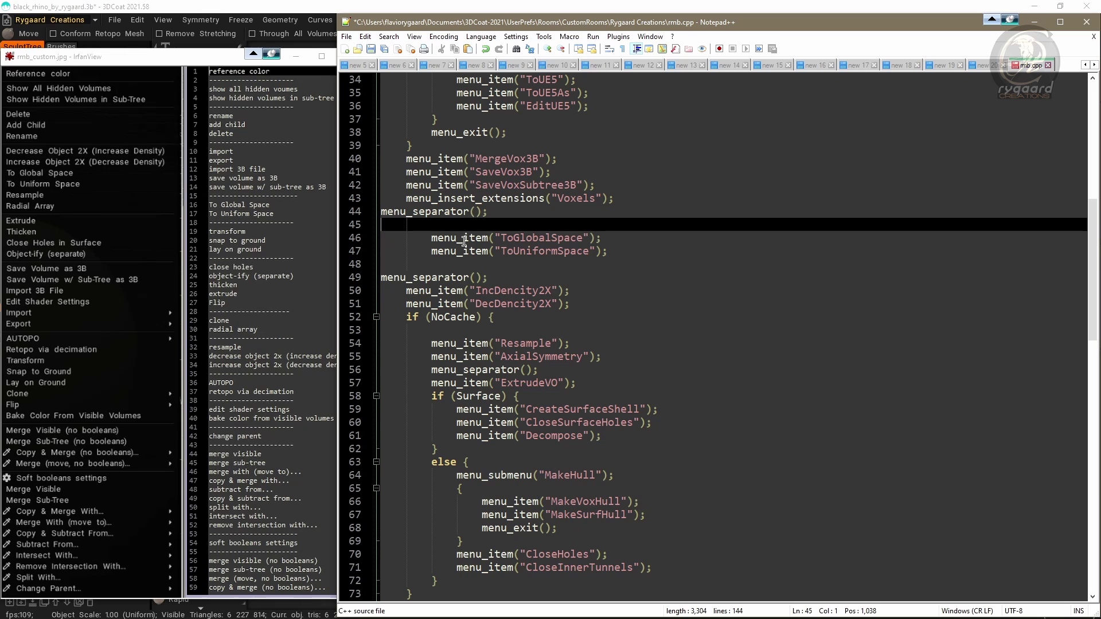
key(Return)
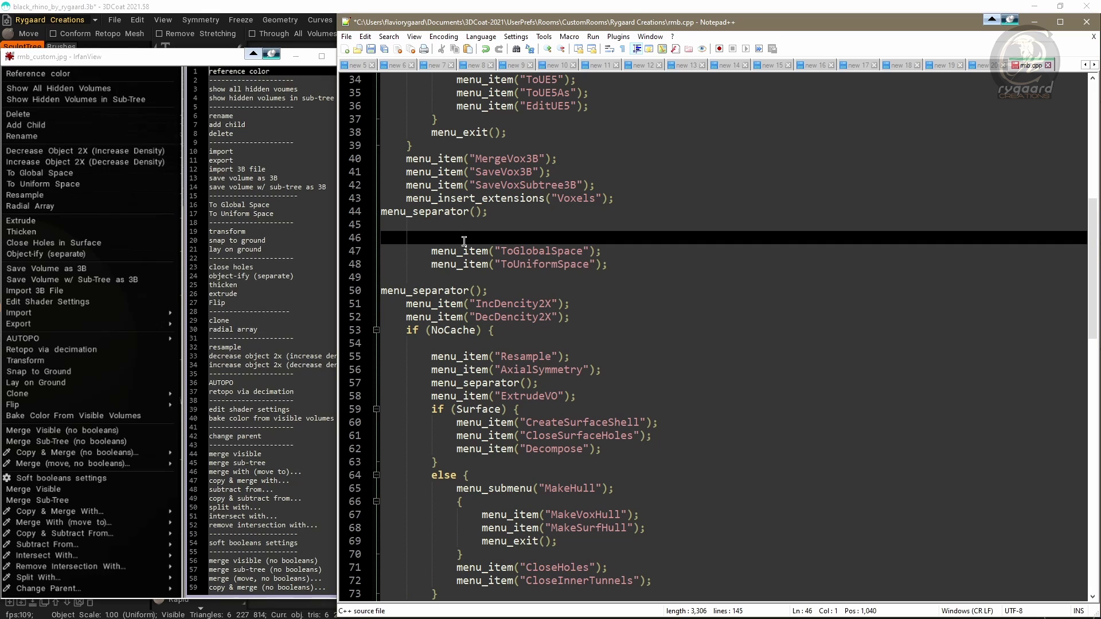
key(ctrl+v)
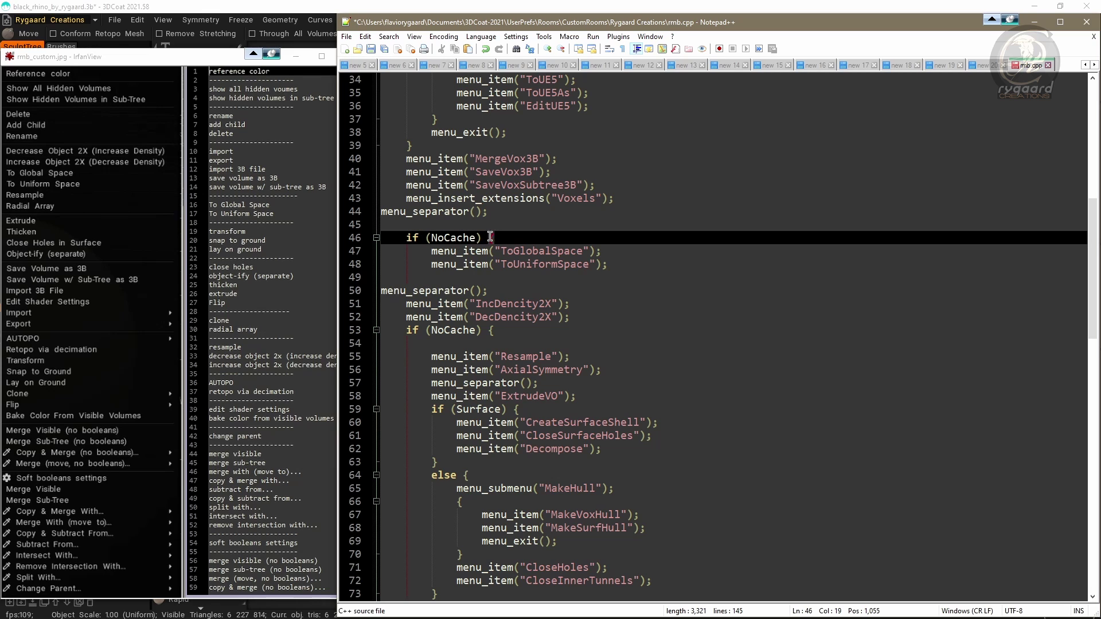
click(424, 276)
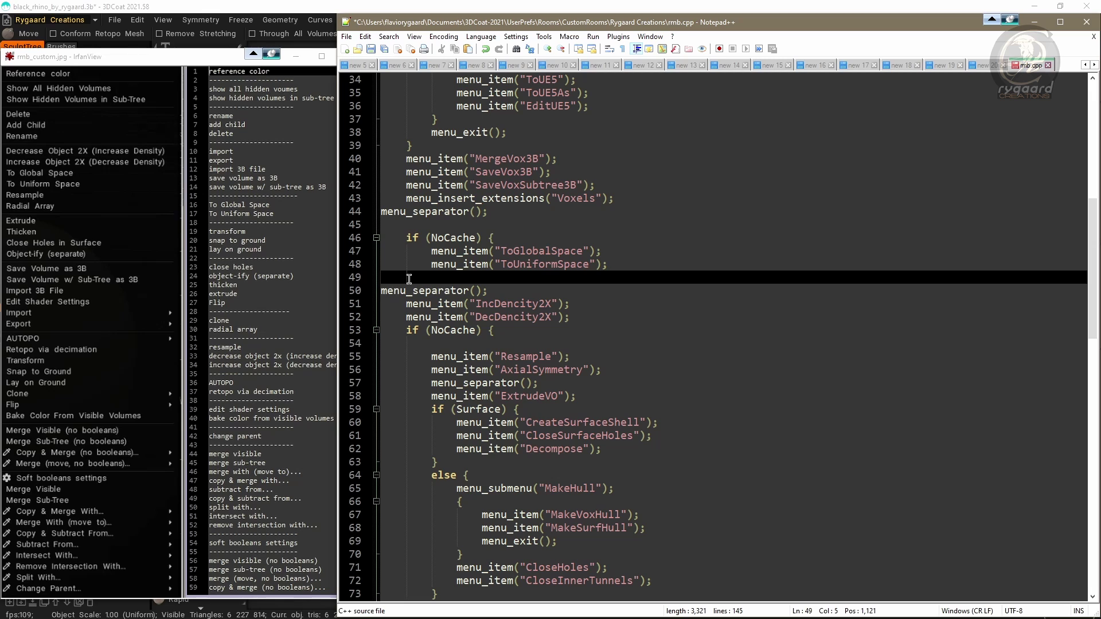
text(})
key(Return)
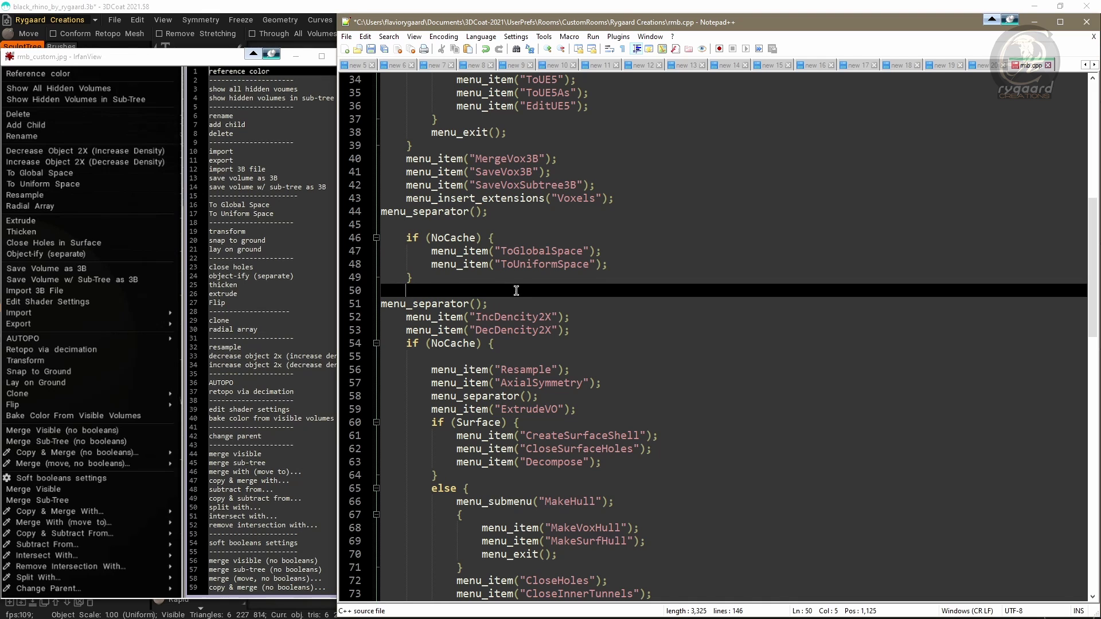
- Save and close rmb.cpp, then return to 3DCoat, accept the room edit and open the object's context menu
key(ctrl+s)
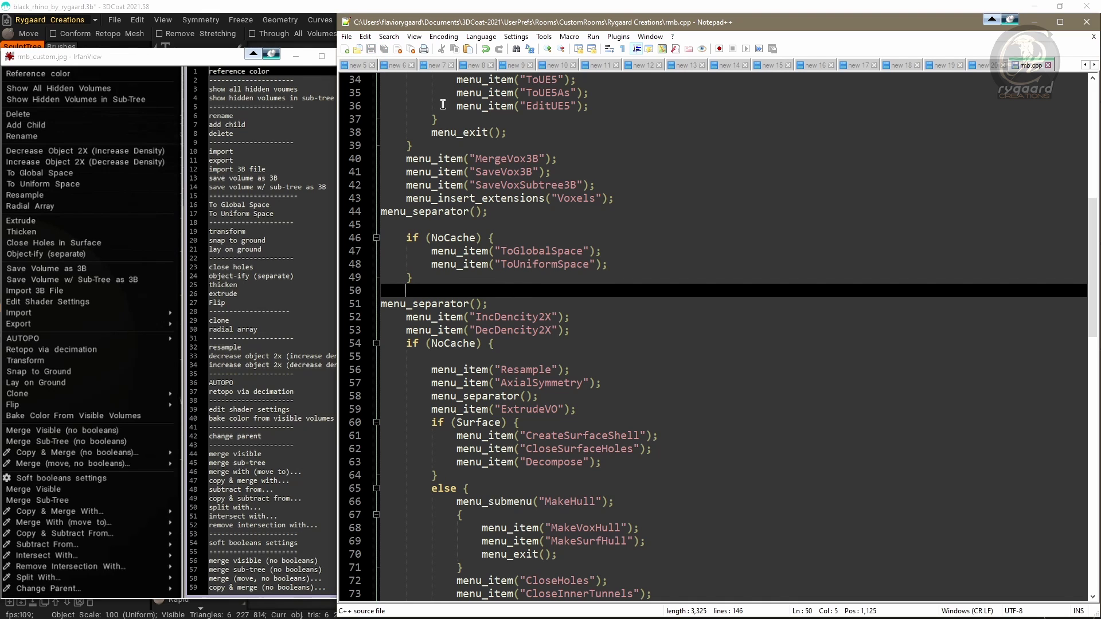
click(1049, 66)
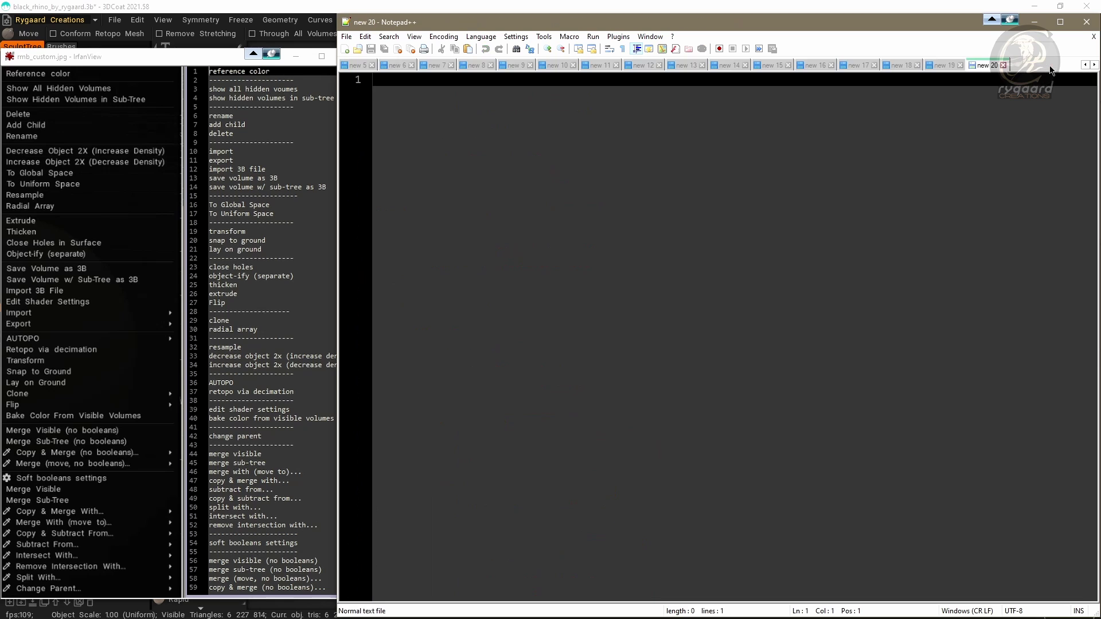
click(1034, 22)
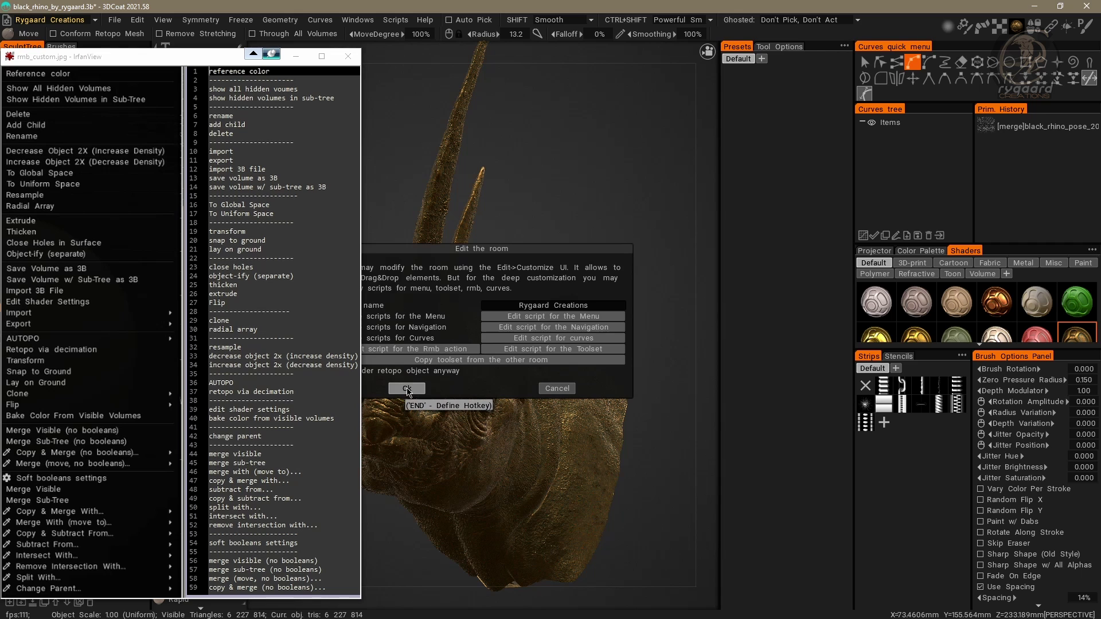
click(406, 390)
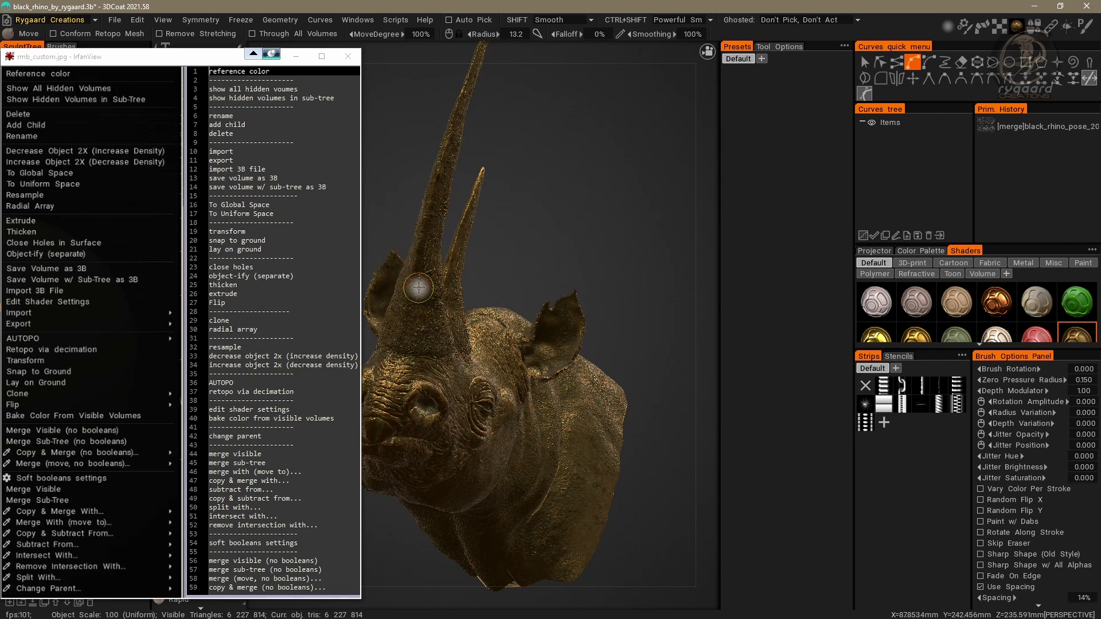
right_click(419, 285)
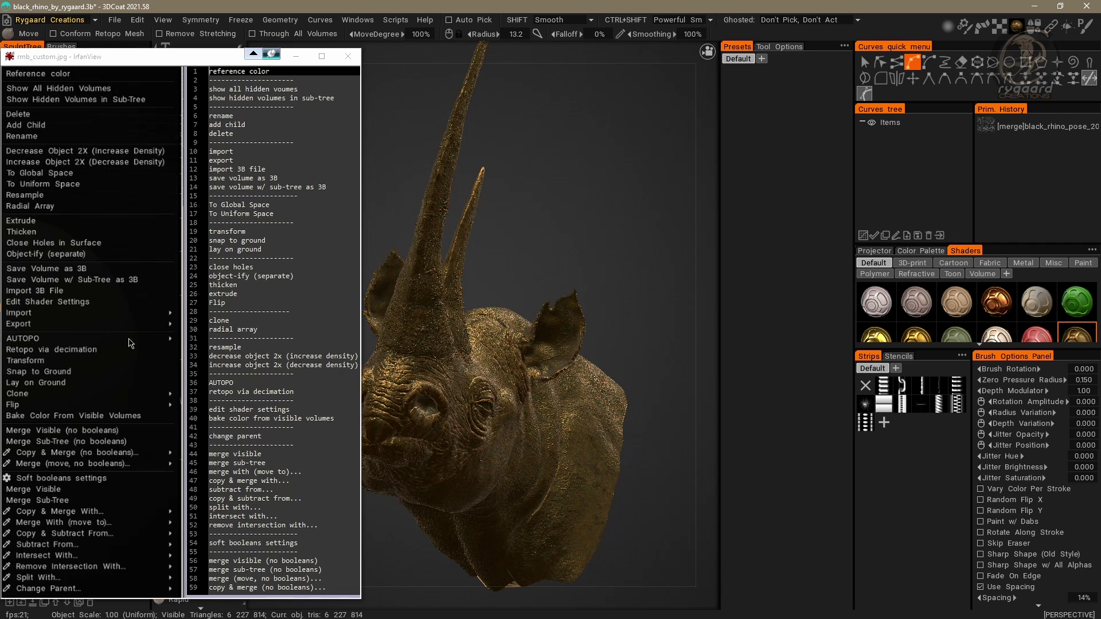
- Reopen the room's Rmb action script and locate the AUTOPO submenu and the RoomExists("Retopo") block
click(6, 20)
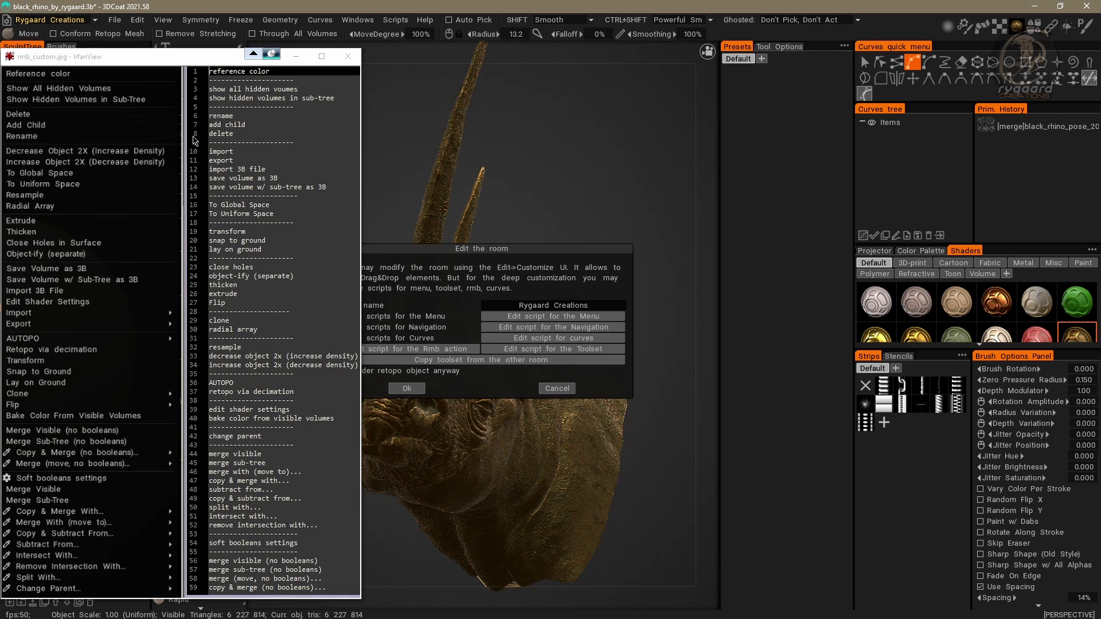
click(457, 349)
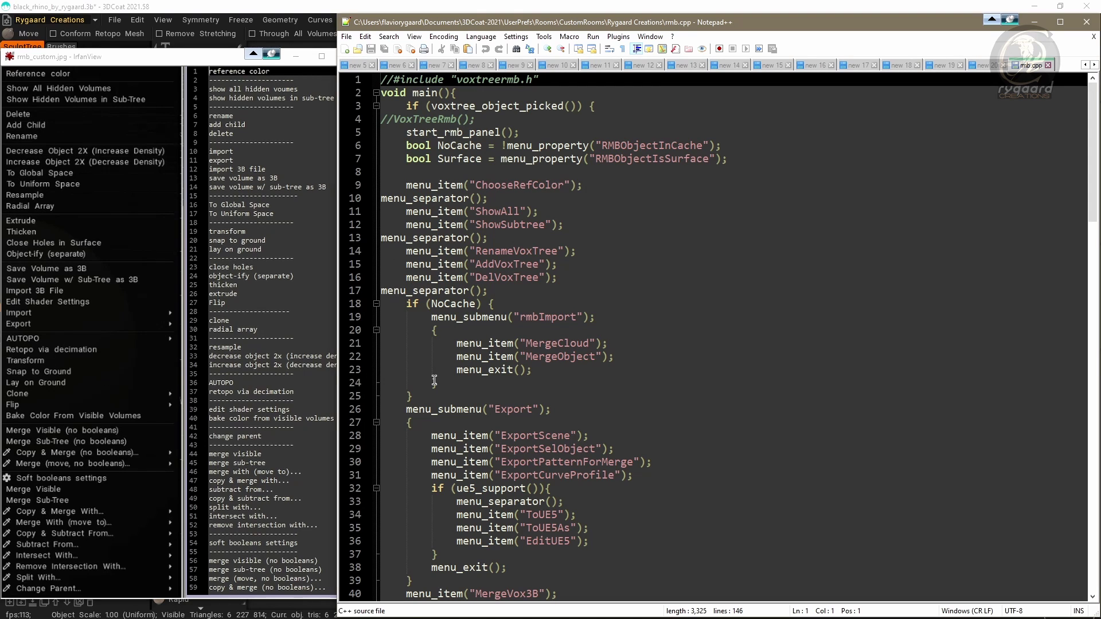
scroll(400, 391, down, 11)
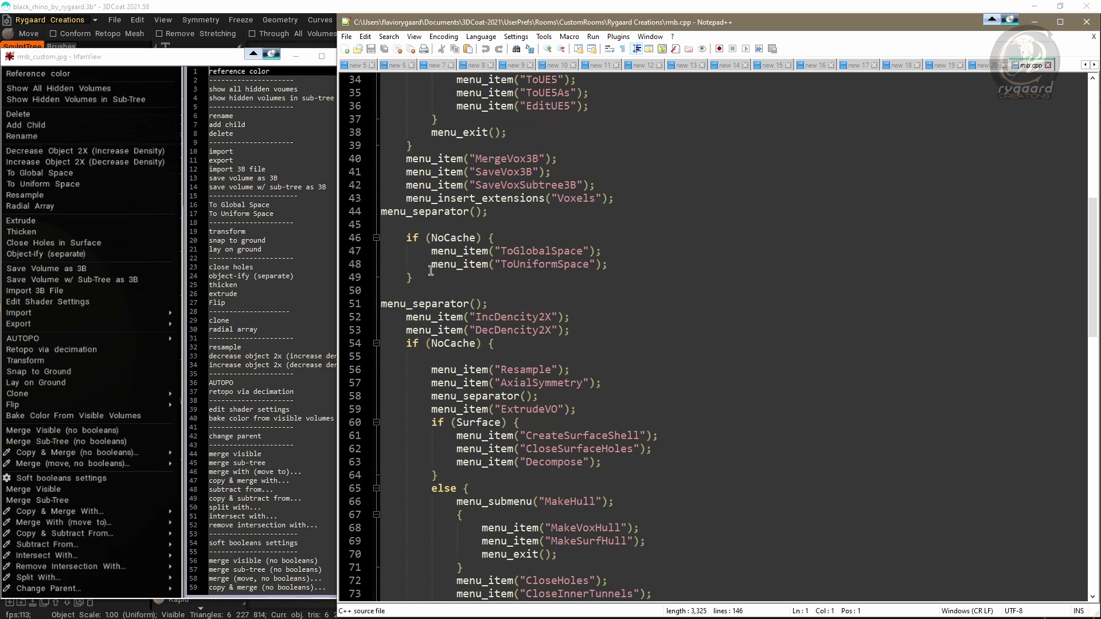
scroll(412, 317, down, 15)
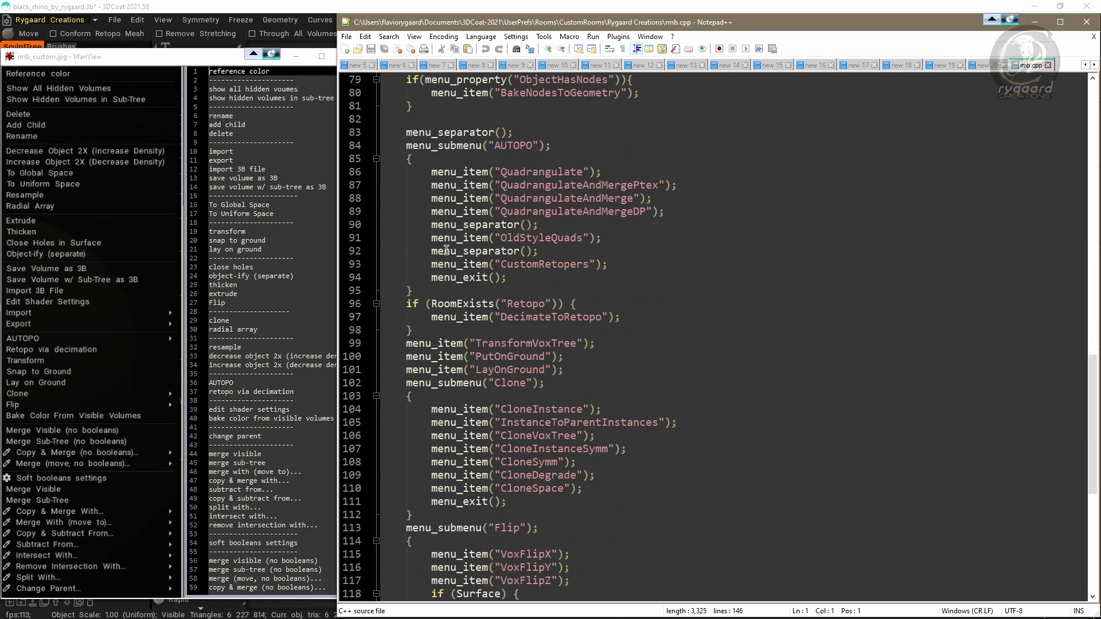
click(388, 145)
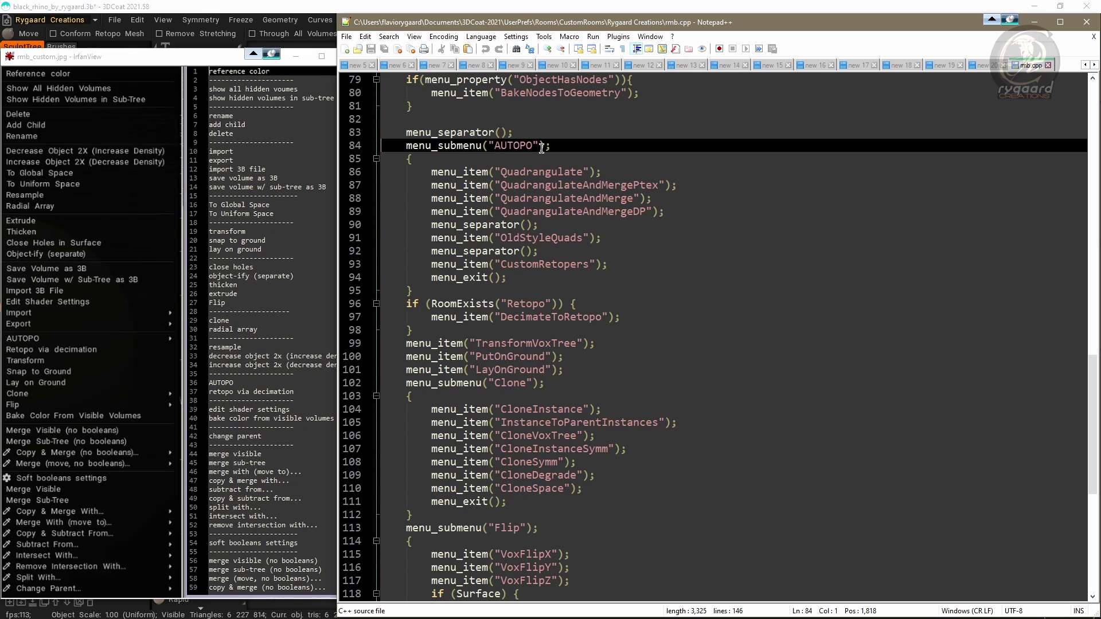
click(384, 303)
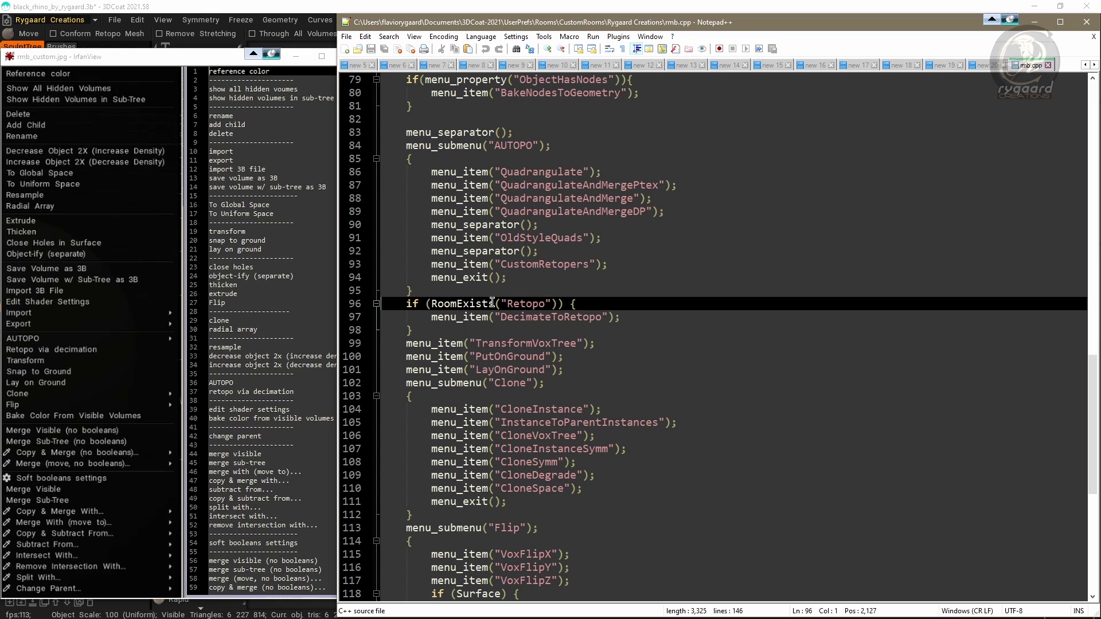
- Cut the TransformVoxTree, PutOnGround and LayOnGround menu items from above the Clone submenu
click(385, 343)
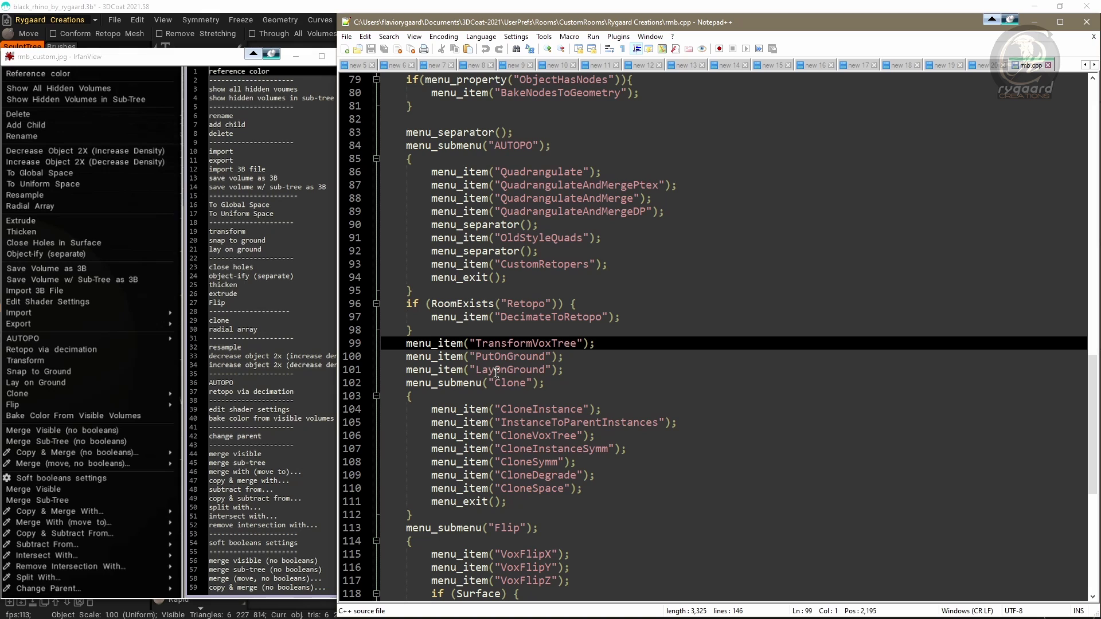
shift+click(572, 370)
key(ctrl+c)
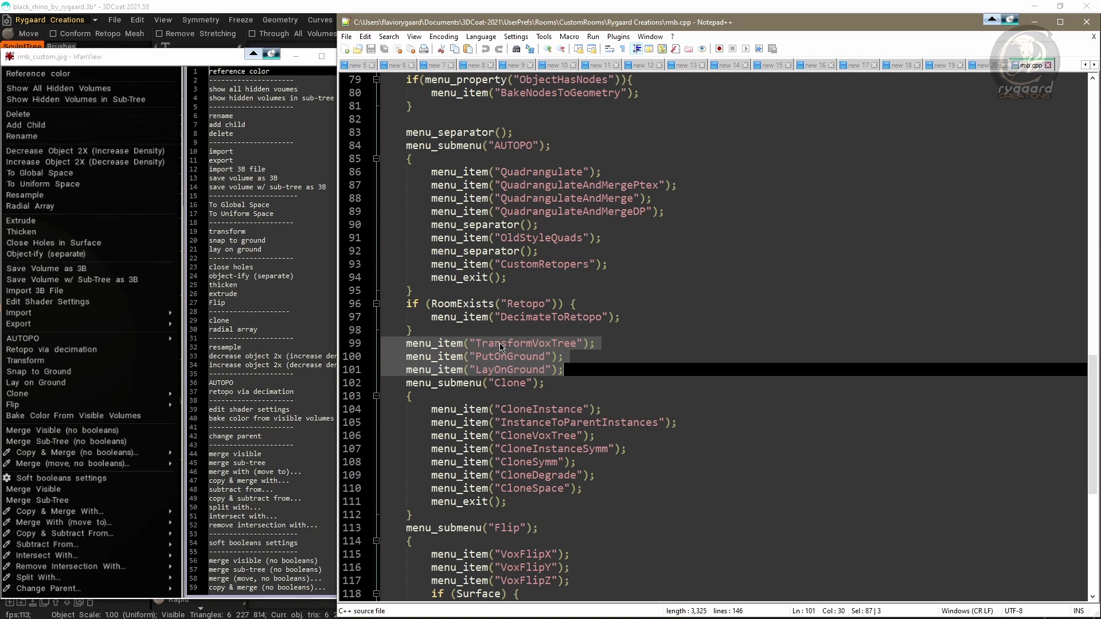
key(Delete)
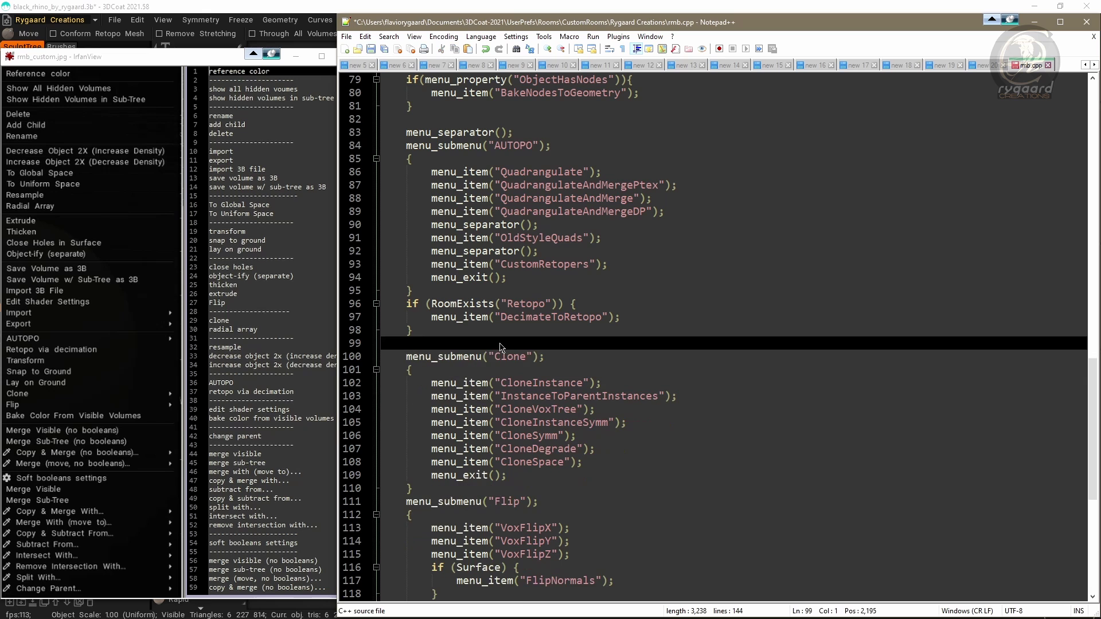
- Add blank lines below the separator above IncDencity2X and paste the TransformVoxTree, PutOnGround and LayOnGround items there
scroll(472, 343, up, 20)
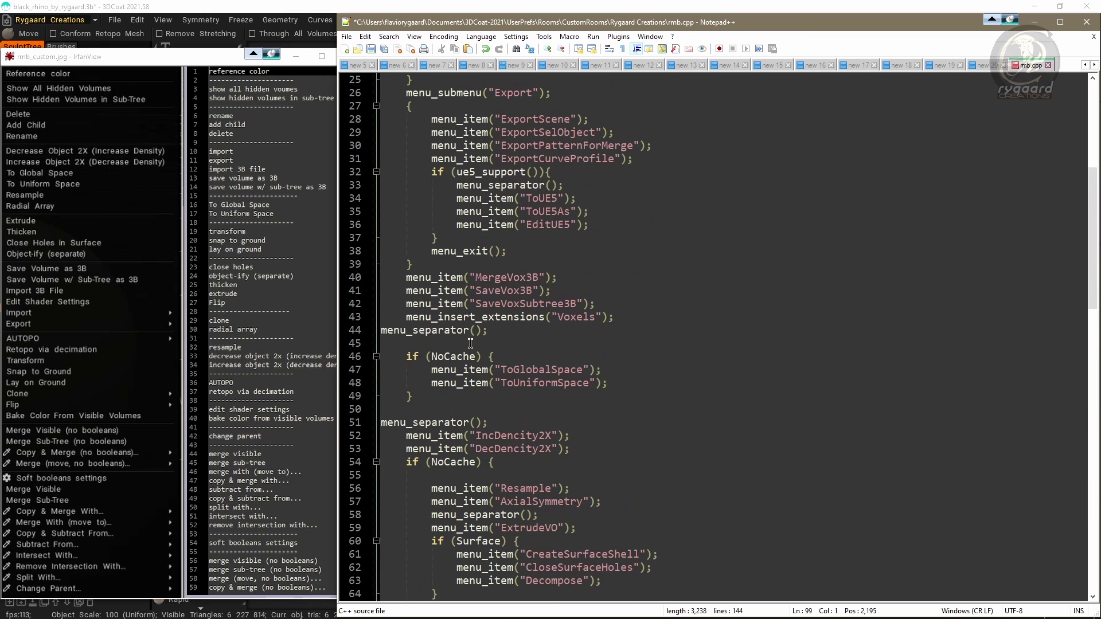
scroll(470, 343, up, 4)
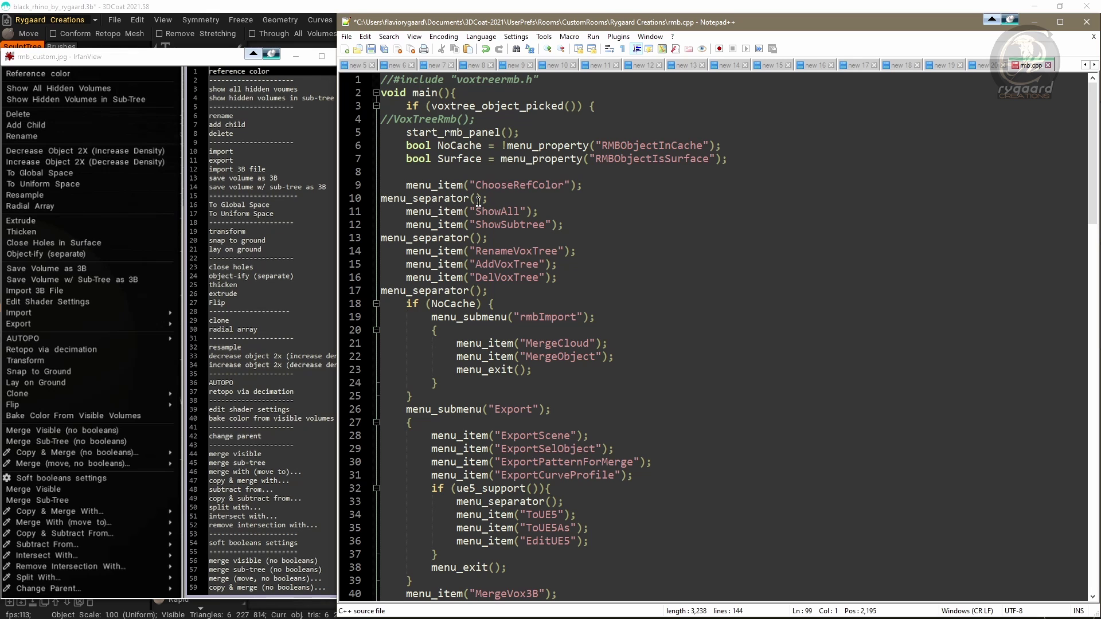
scroll(386, 244, down, 3)
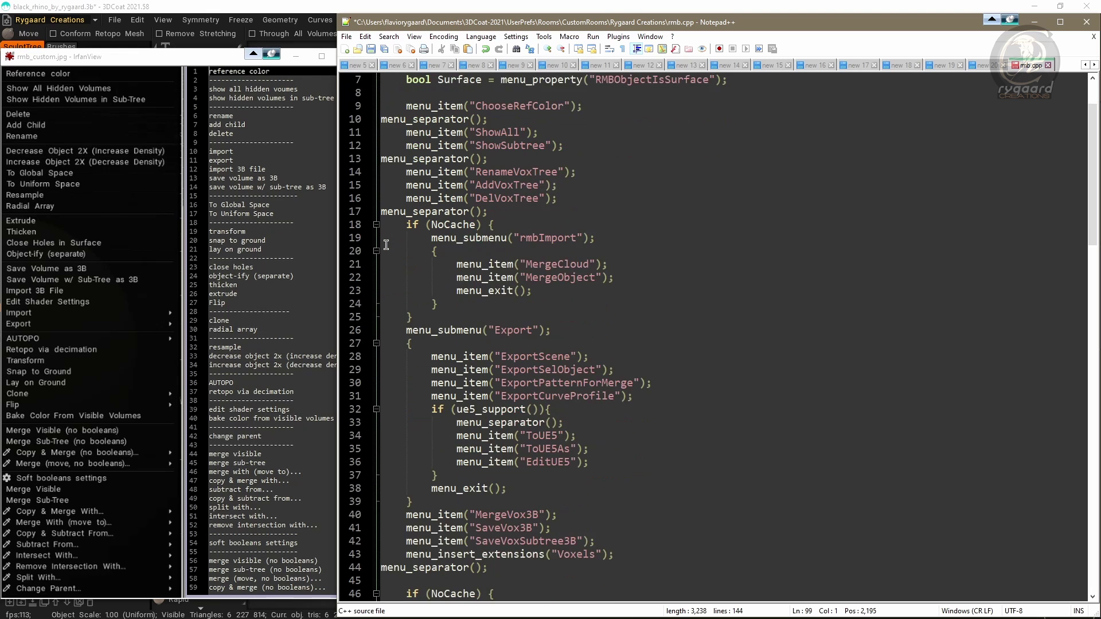
scroll(386, 245, down, 10)
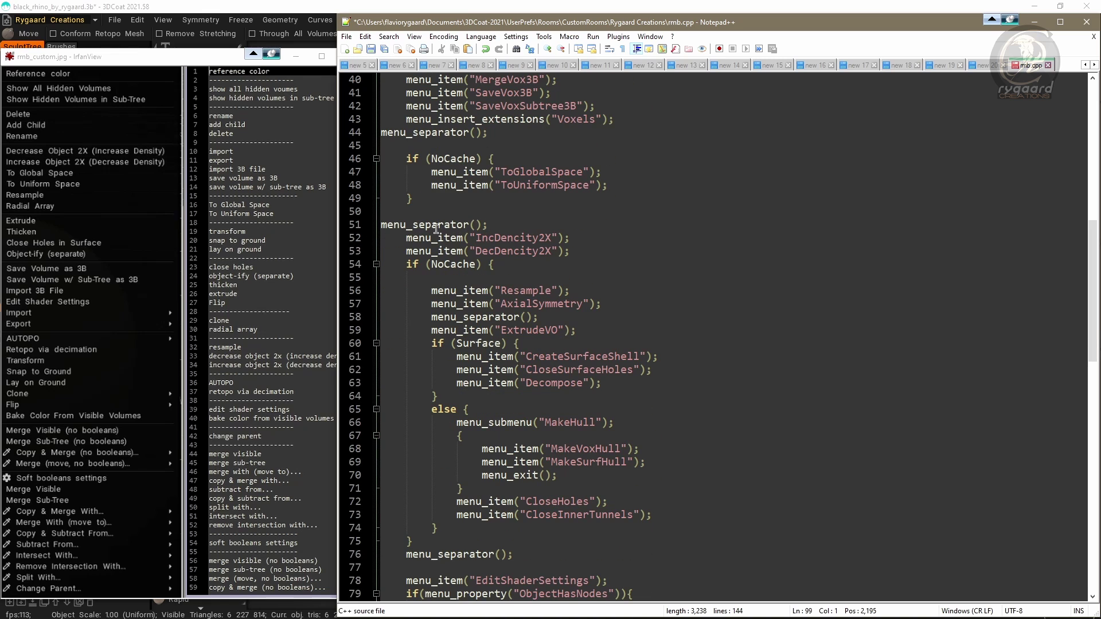
click(487, 226)
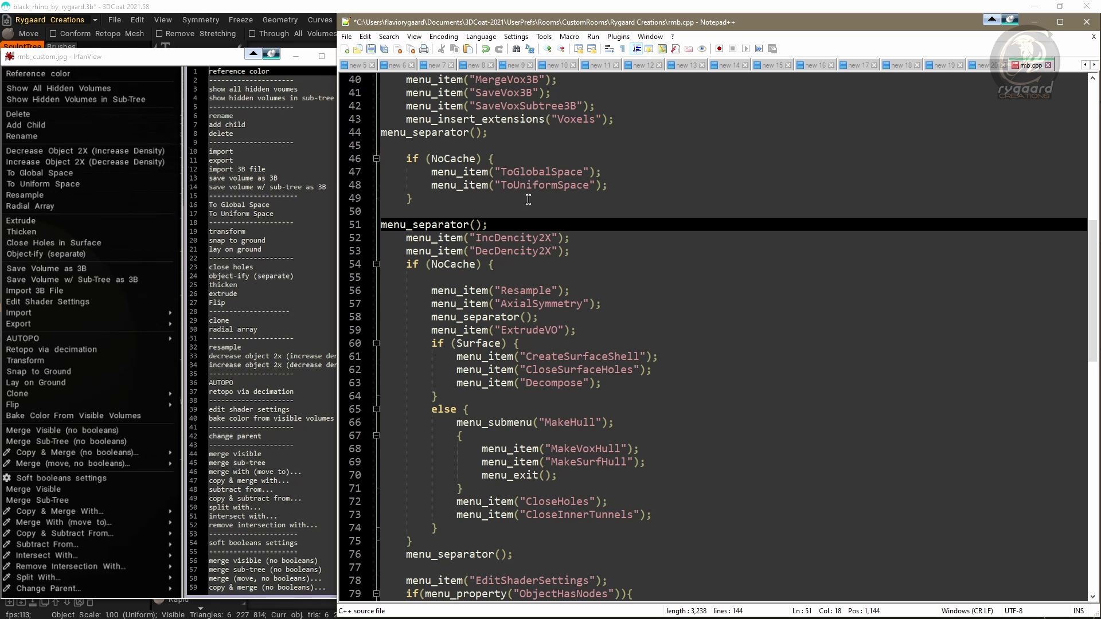
key(Return)
key(Return)
key(Return)
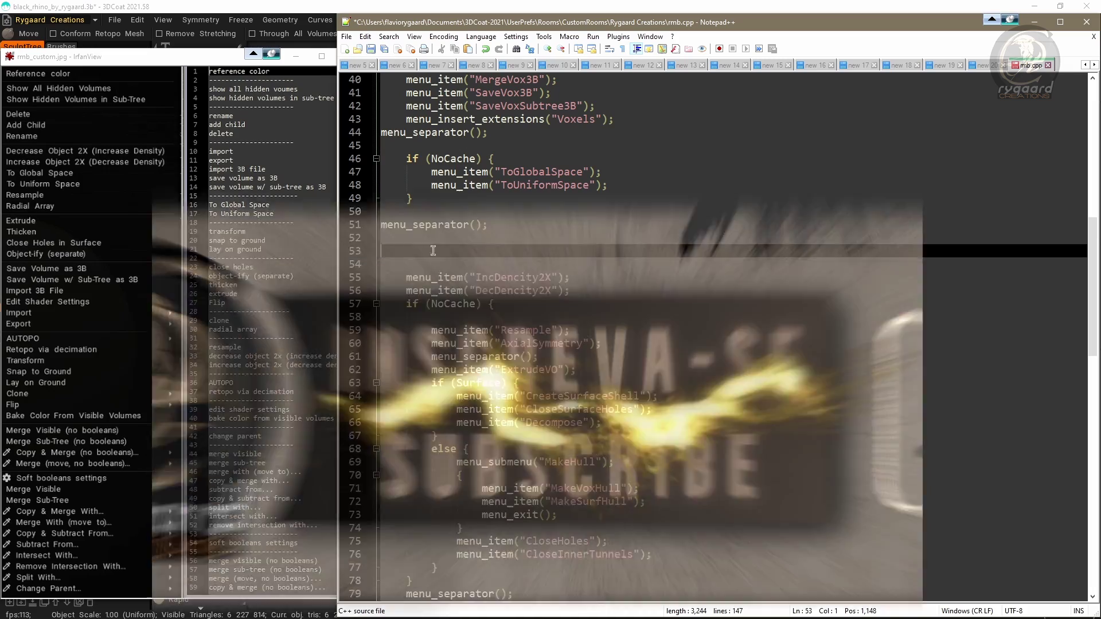
click(394, 251)
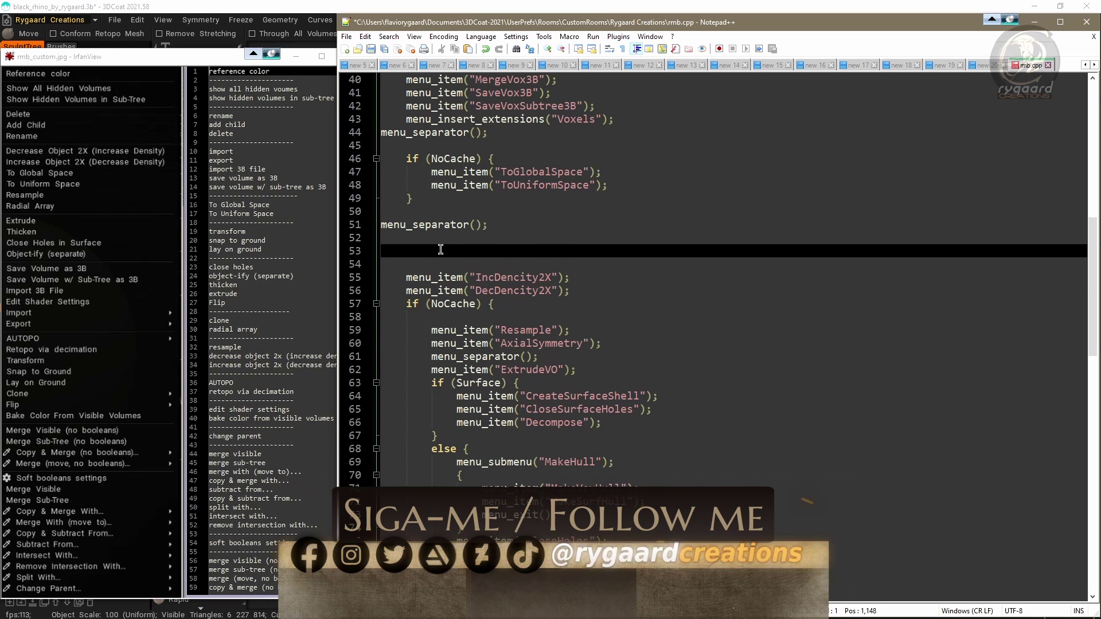
key(ctrl+v)
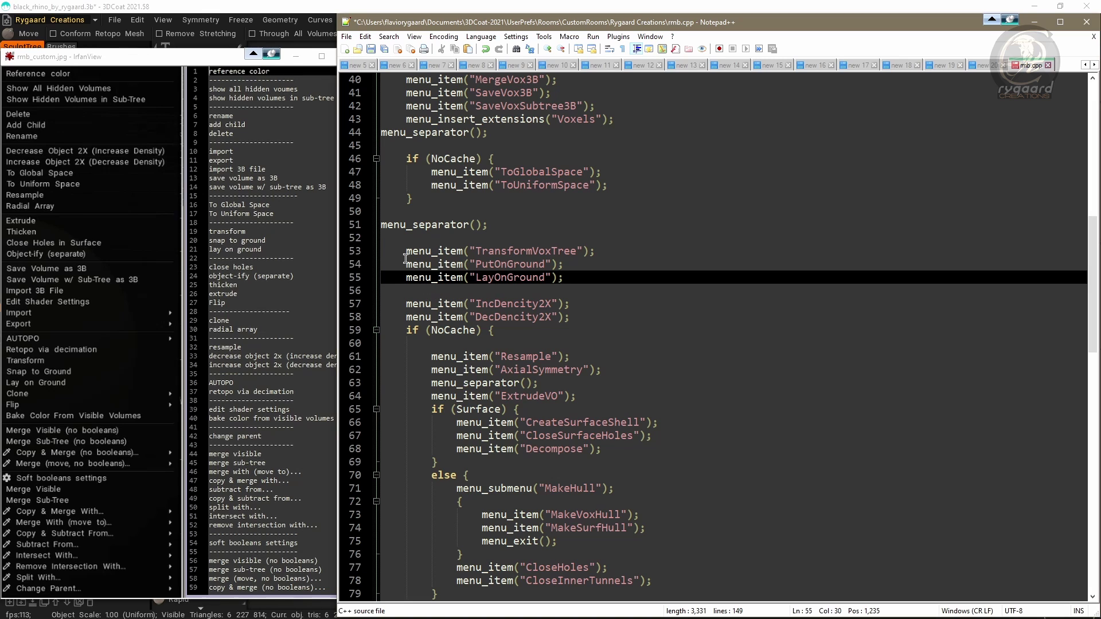
- Copy the menu_separator(); line to below LayOnGround and add several blank lines between it and IncDencity2X
click(381, 225)
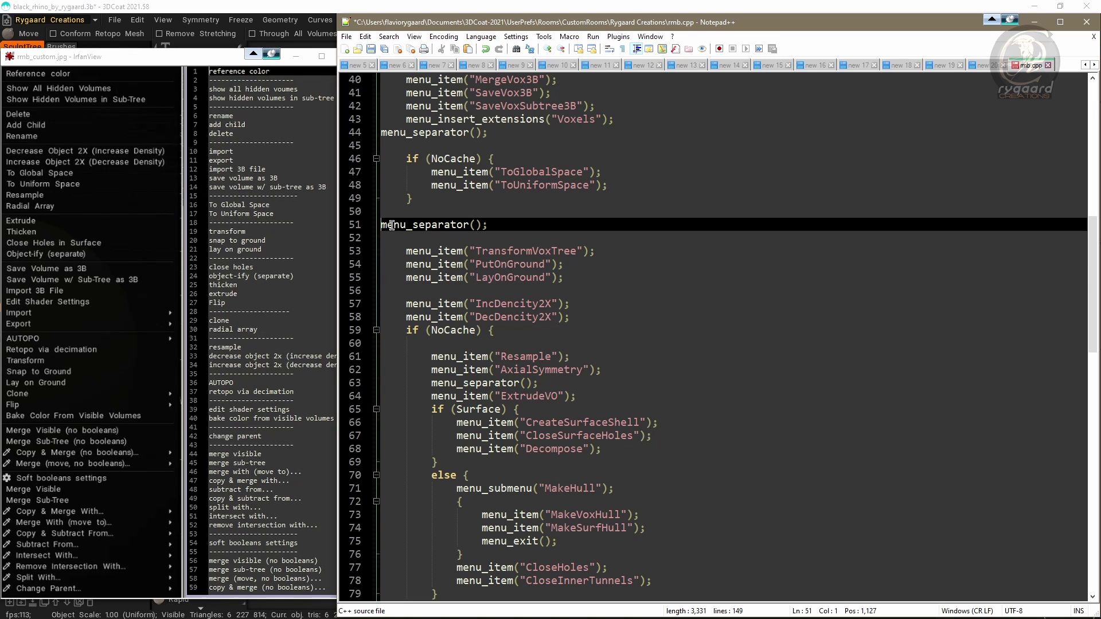
shift+click(495, 226)
key(ctrl+c)
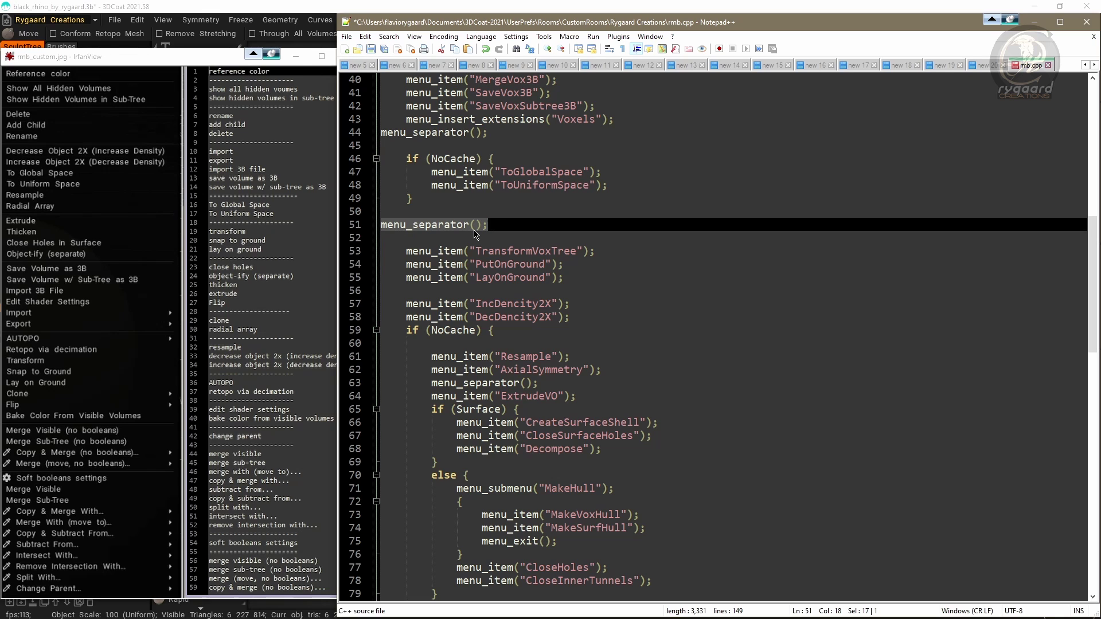
click(385, 286)
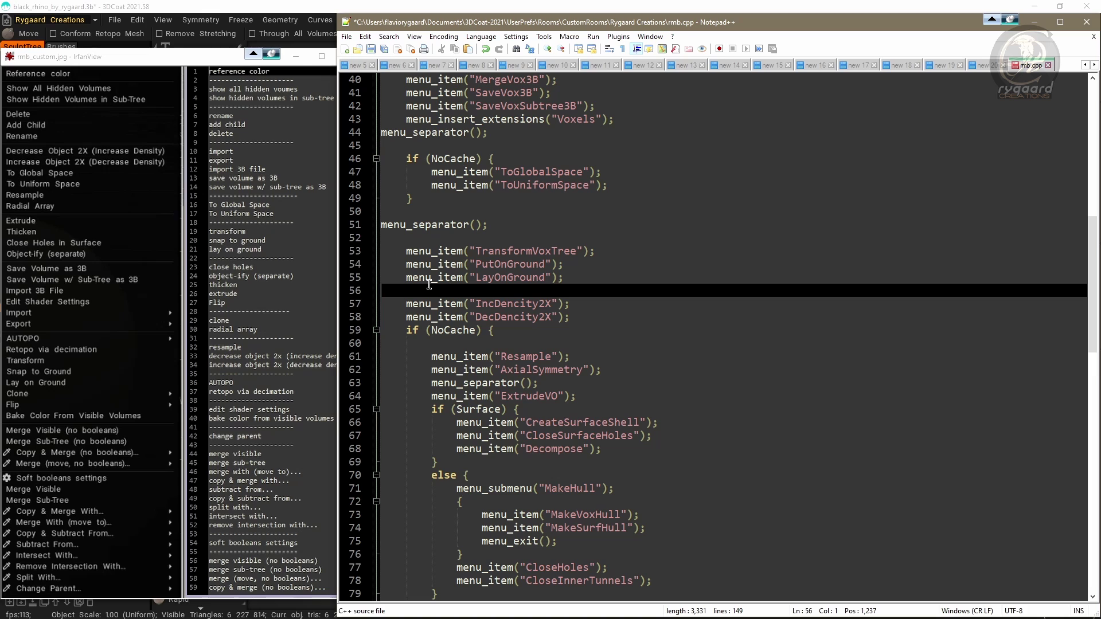
key(ctrl+v)
key(Return)
key(Return)
key(Return)
key(Return)
key(Return)
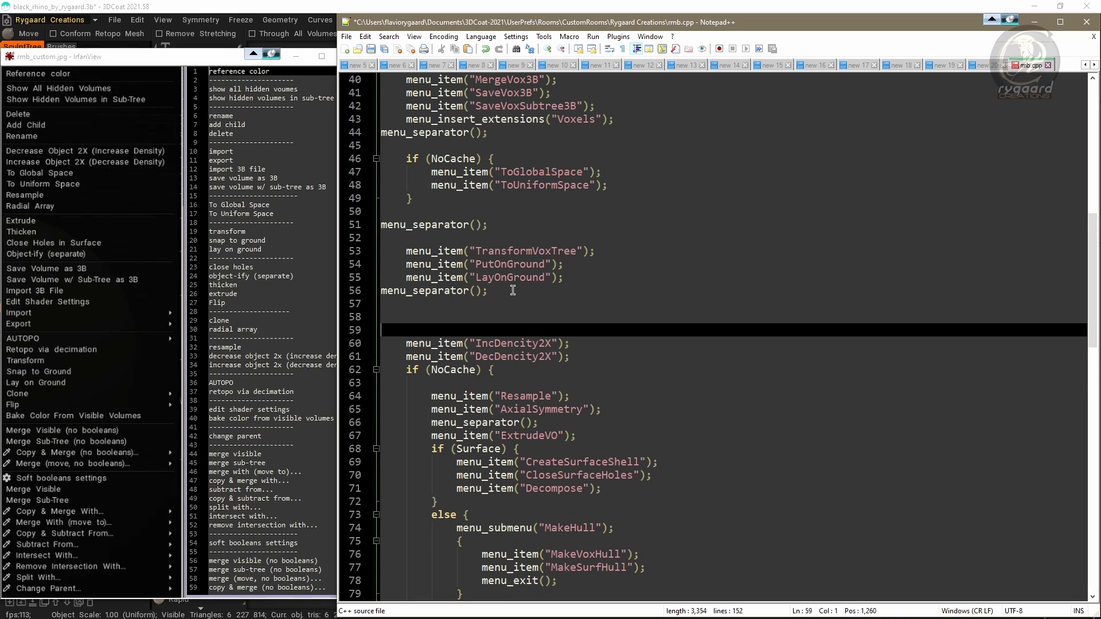
key(Return)
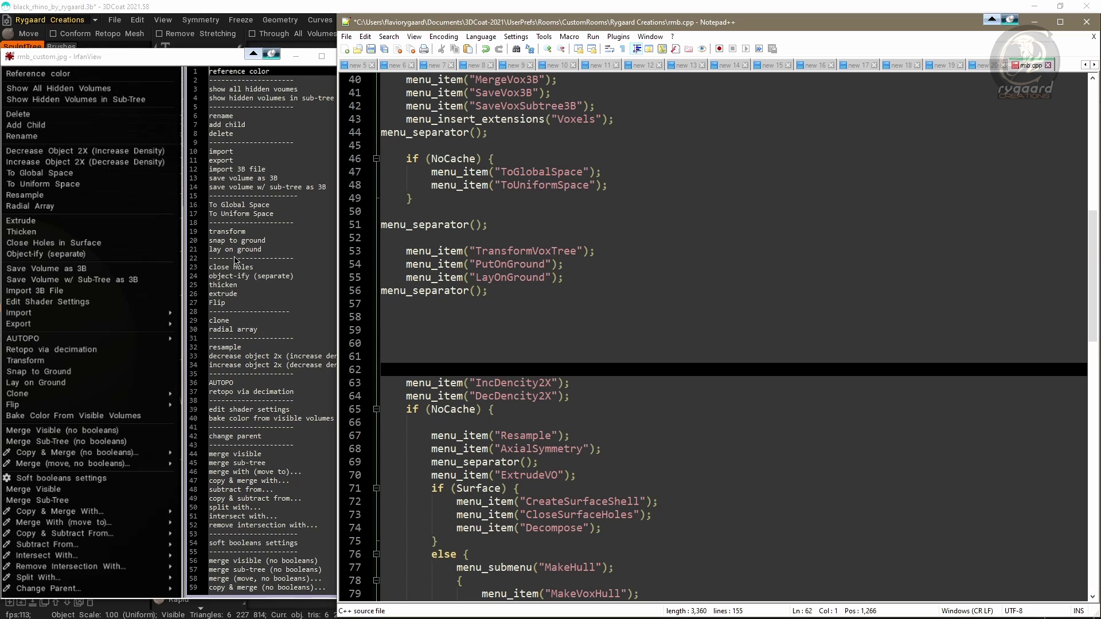
click(492, 333)
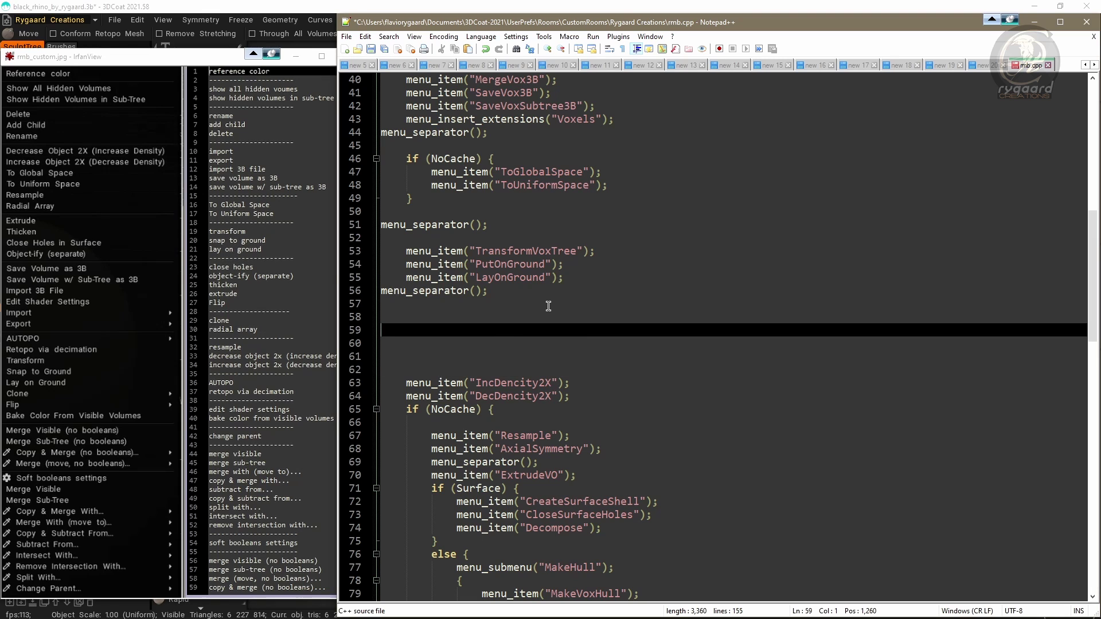
- Save and close rmb.cpp, then return to 3DCoat and accept the room edit
click(371, 49)
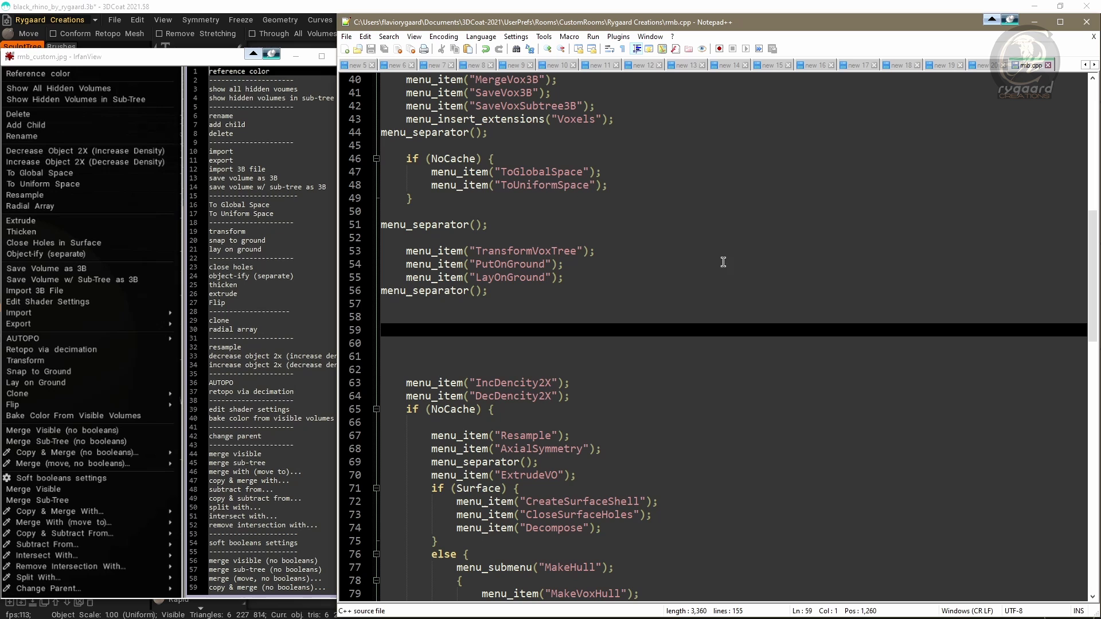
click(1049, 65)
click(1087, 21)
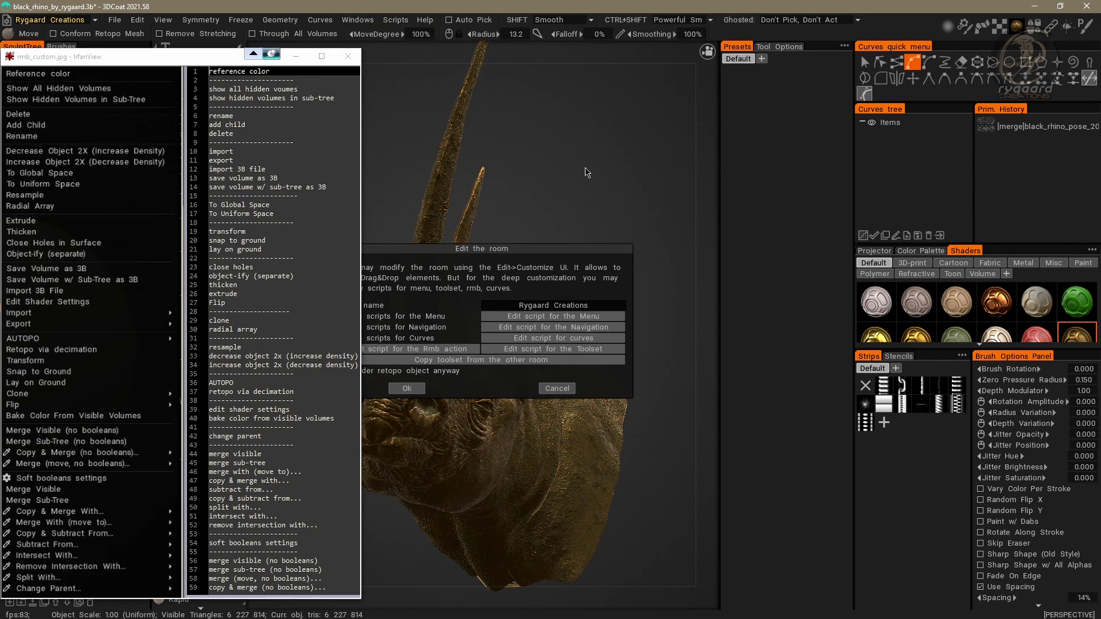
click(407, 389)
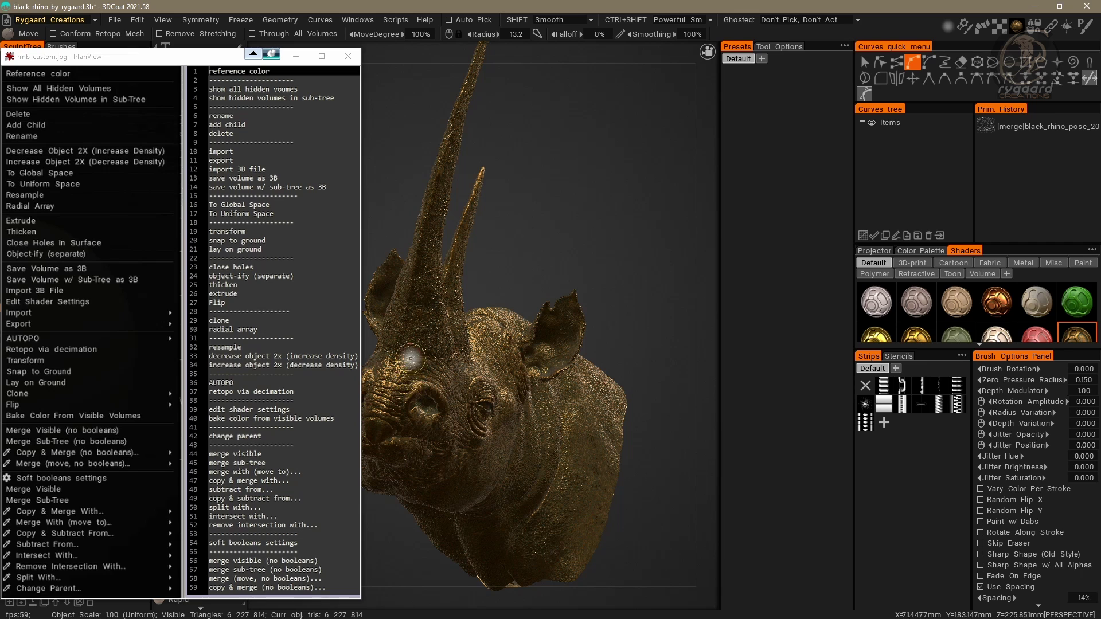
- Check the order of Transform, Snap to Ground and Lay on Ground in the object's context menu against the planned list
right_click(423, 331)
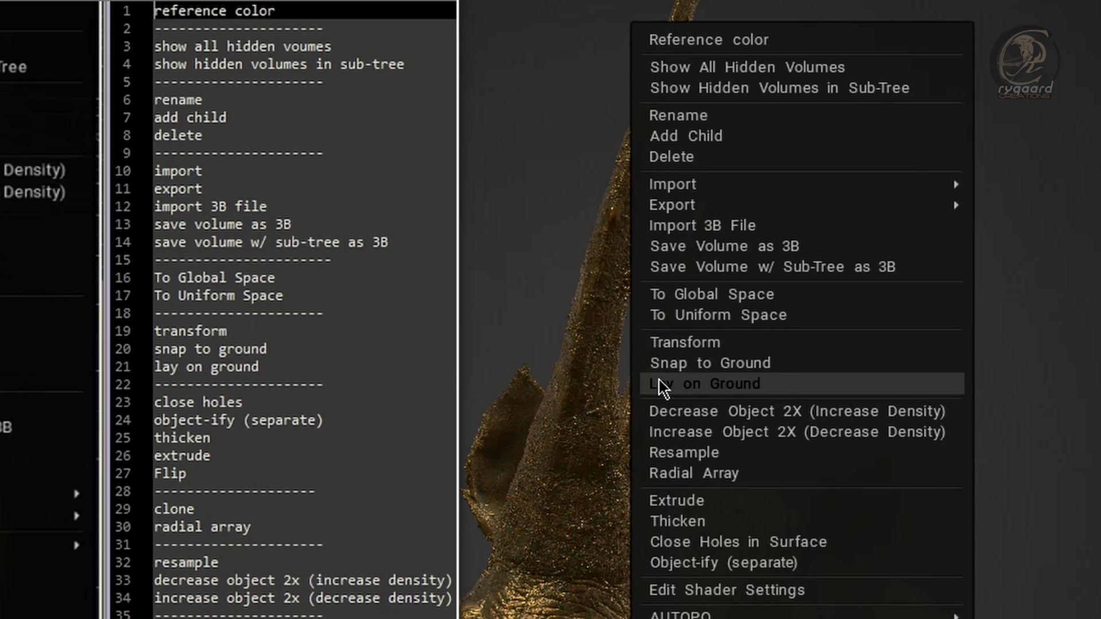
click(736, 388)
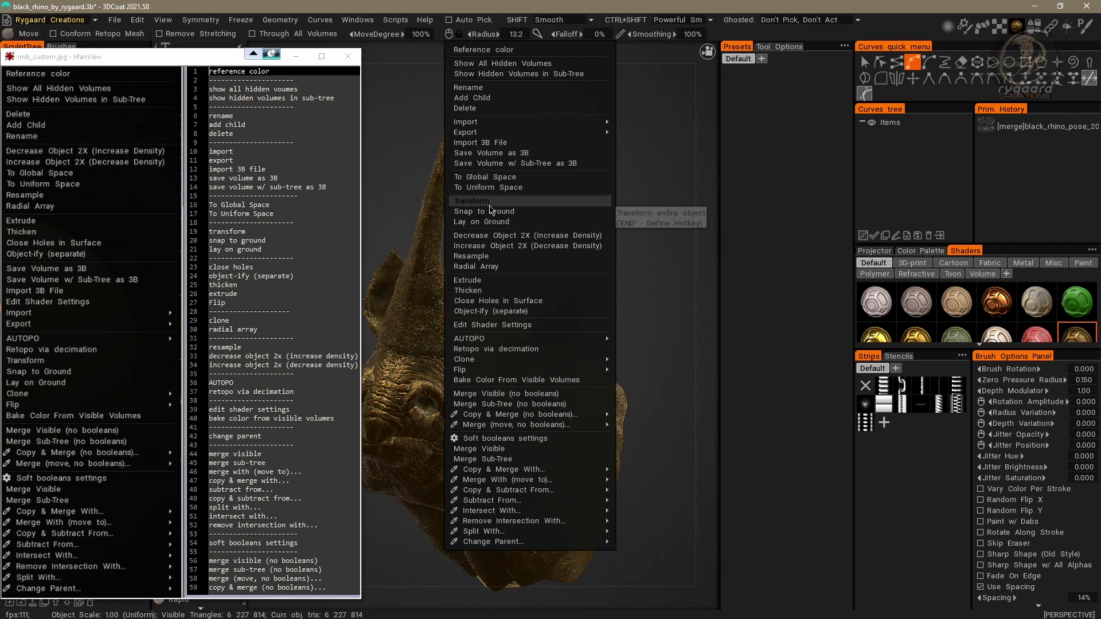
click(398, 207)
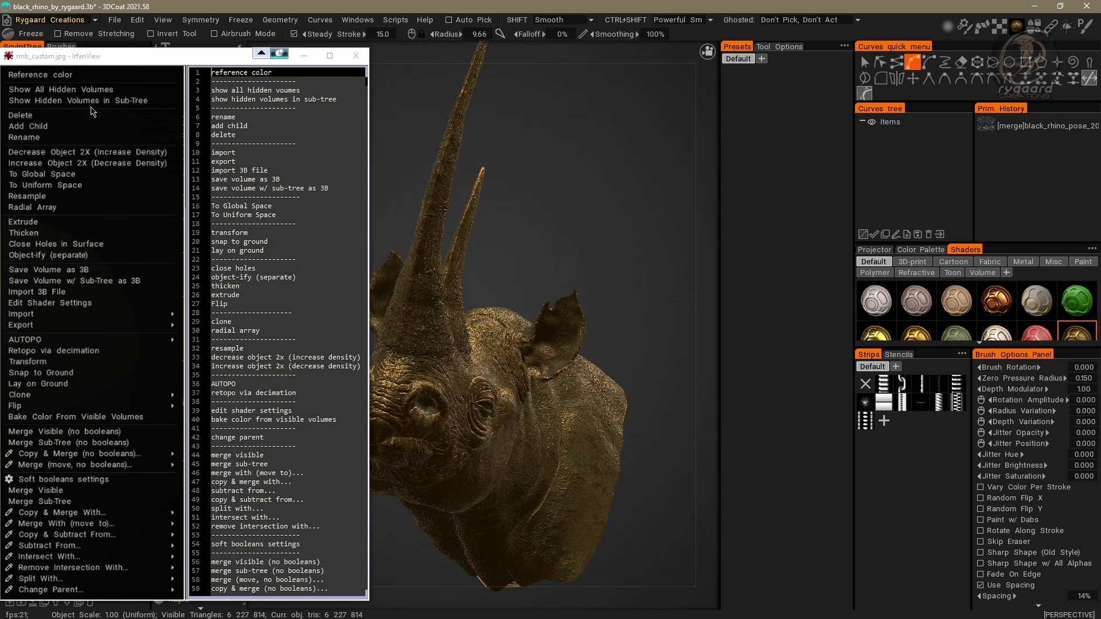
- Reopen the room's Rmb action script and locate the if (NoCache) block containing Resample and ExtrudeVO
click(8, 21)
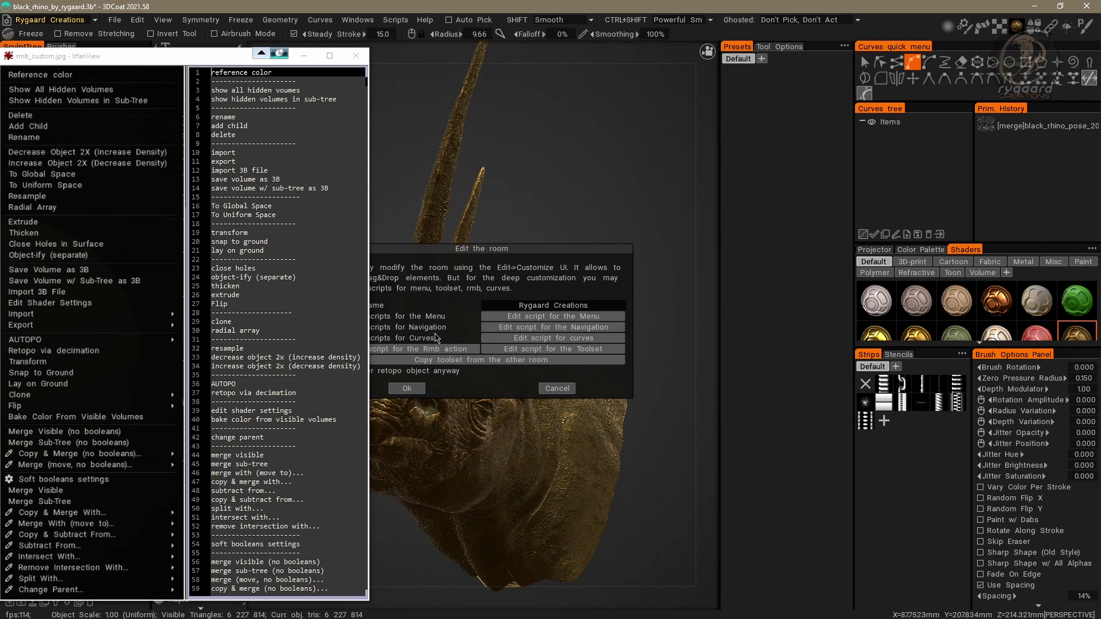
click(440, 349)
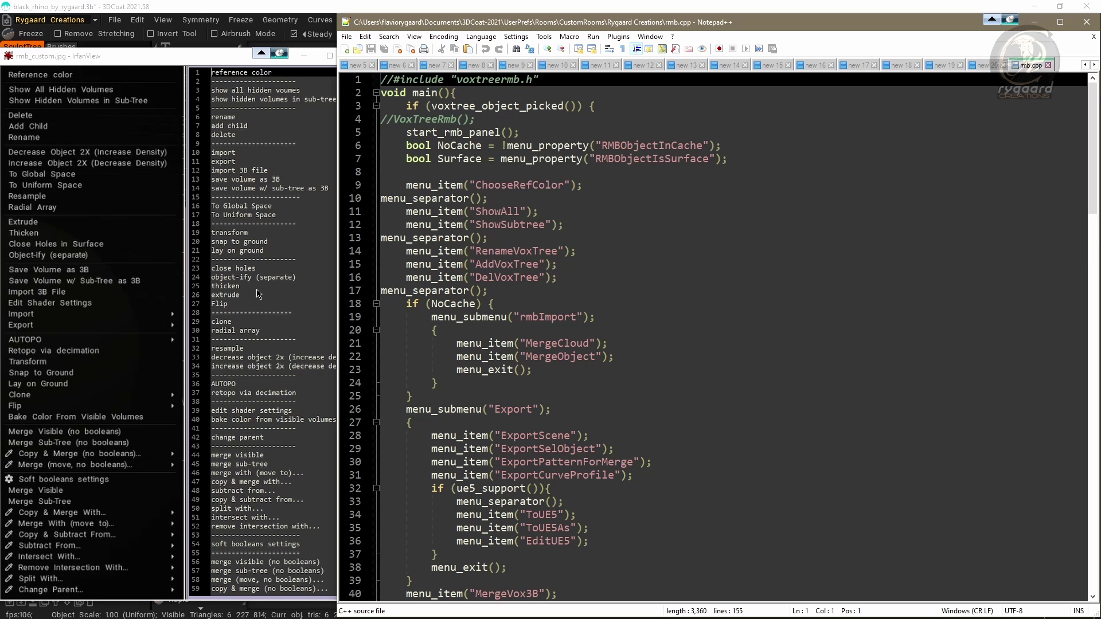
scroll(567, 221, down, 3)
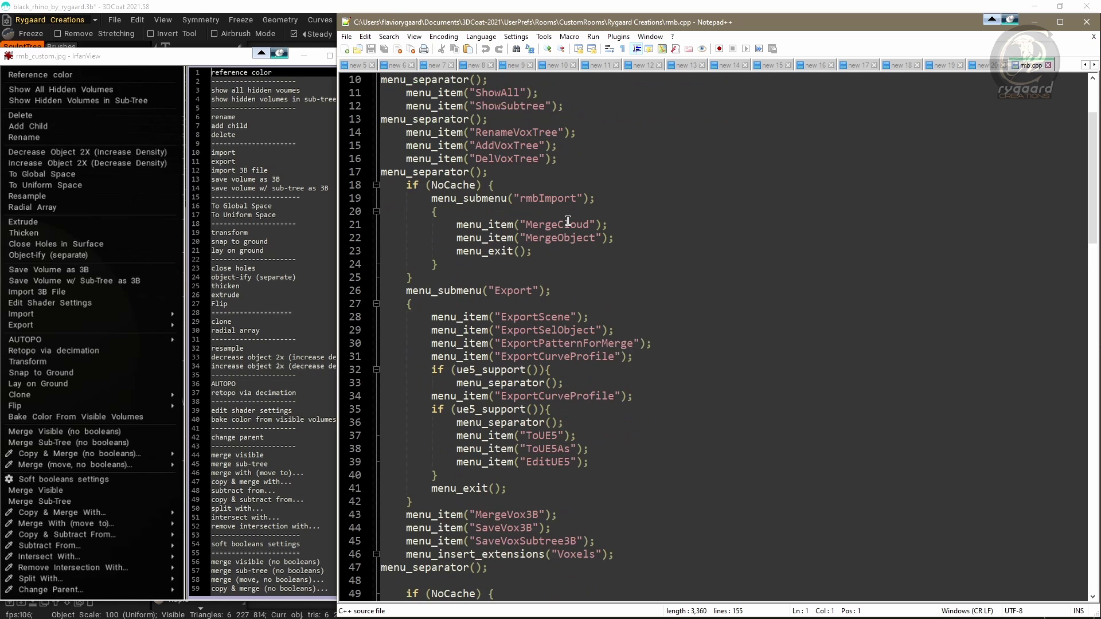
scroll(562, 221, down, 16)
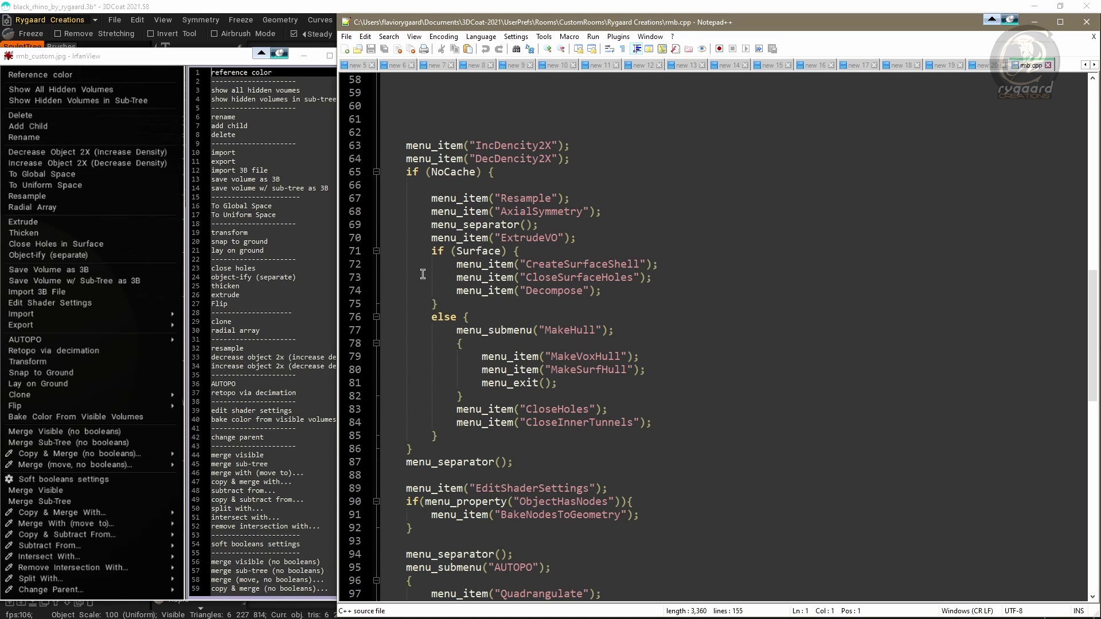
- Examine which items the if (NoCache) block encloses and how its nested if (Surface) and else blocks are structured
click(396, 171)
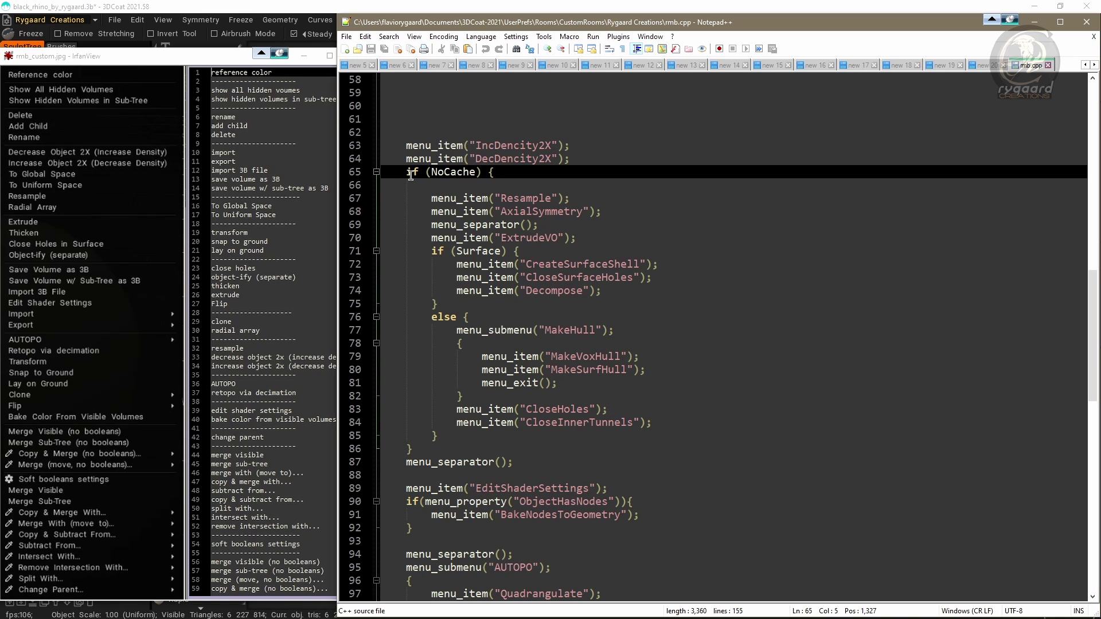
shift+click(428, 447)
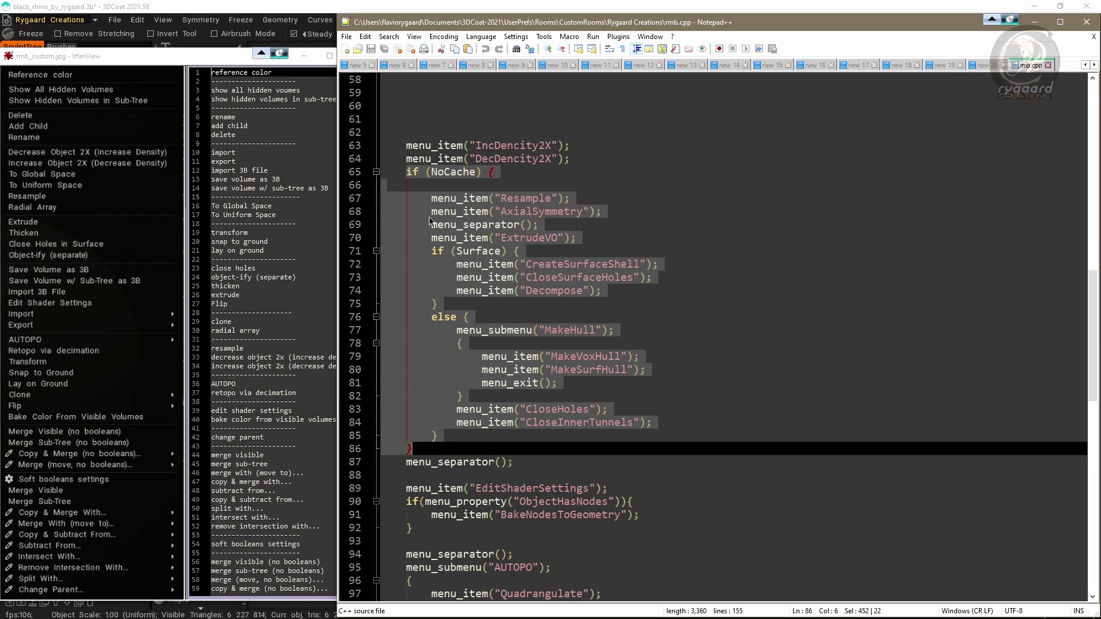
click(419, 251)
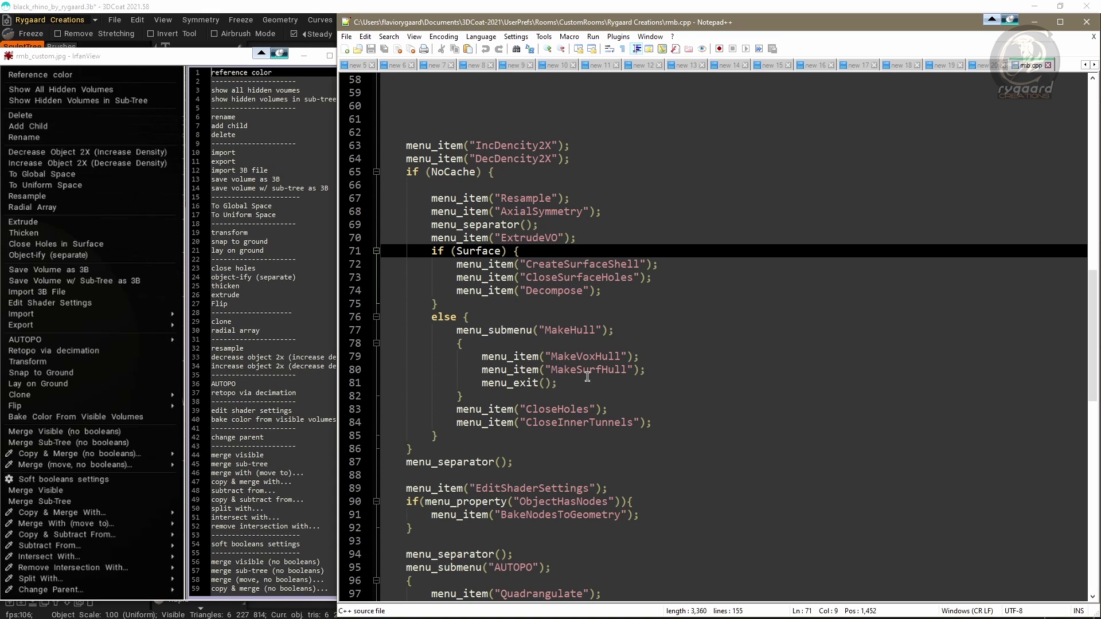
click(431, 199)
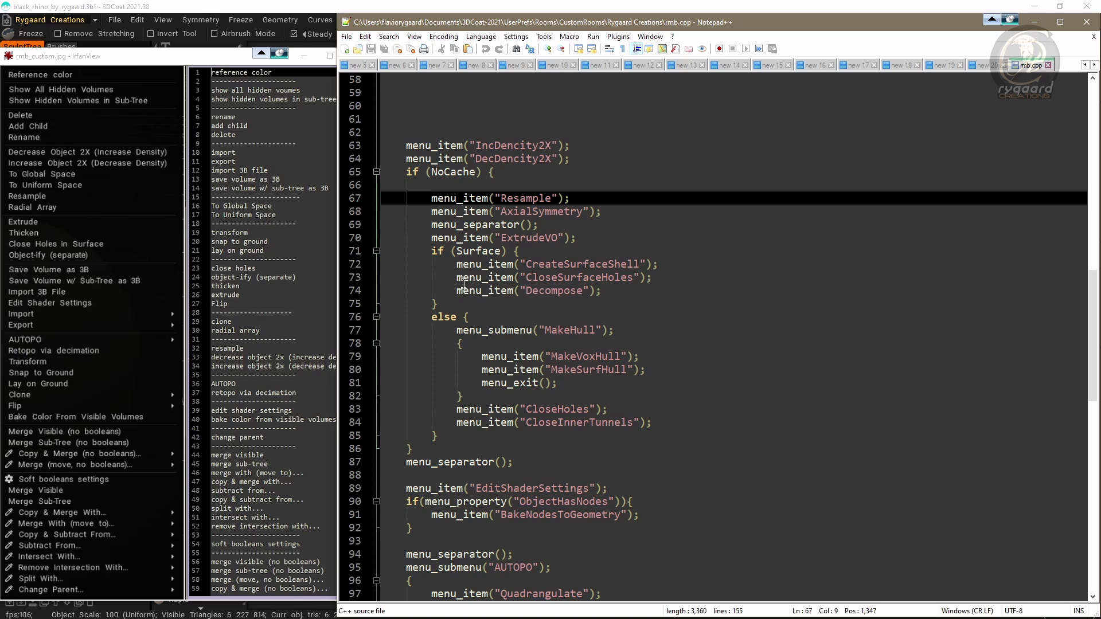
click(405, 173)
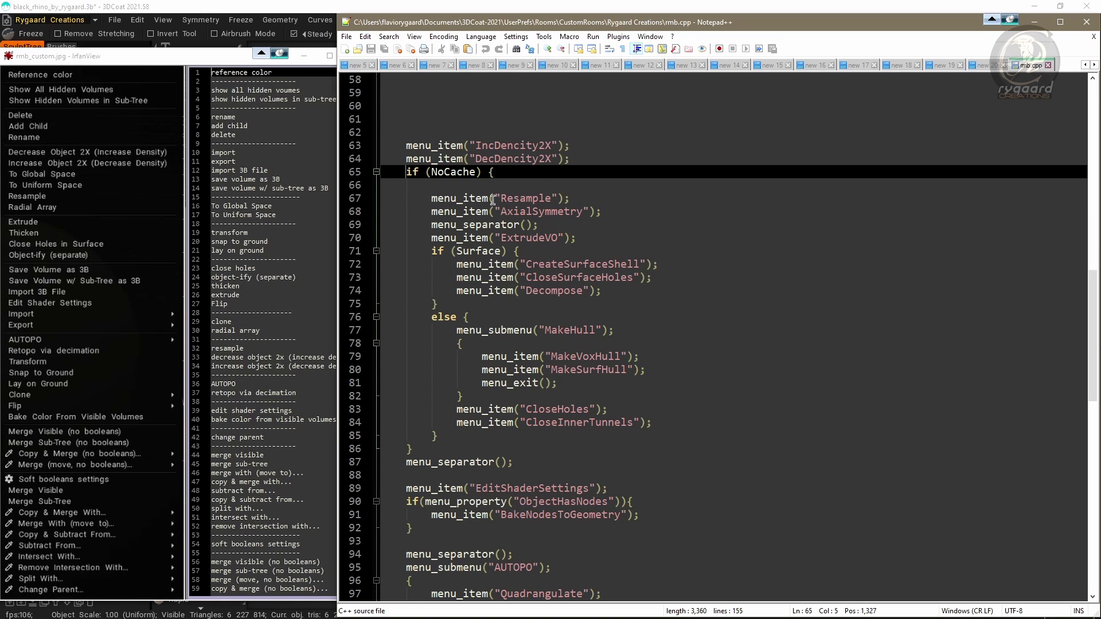
click(451, 198)
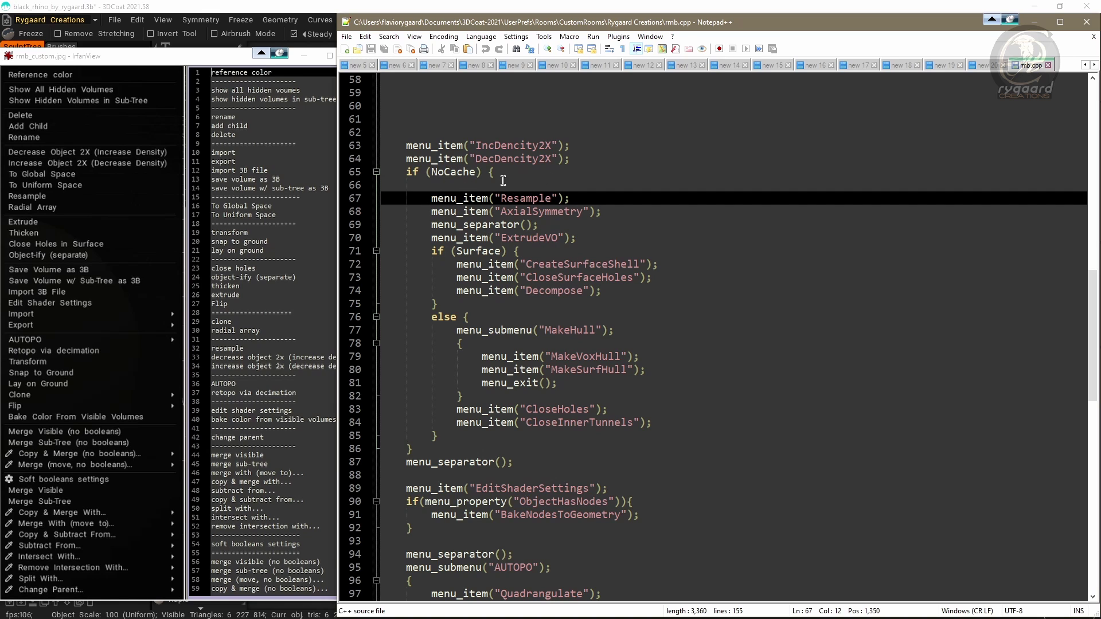
click(403, 173)
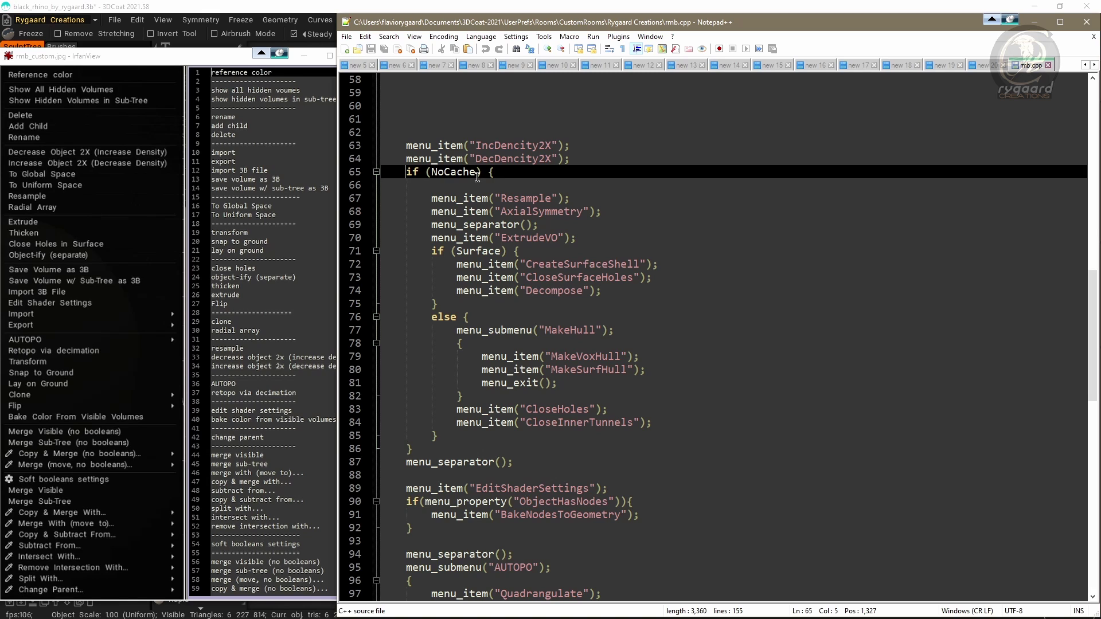
click(410, 251)
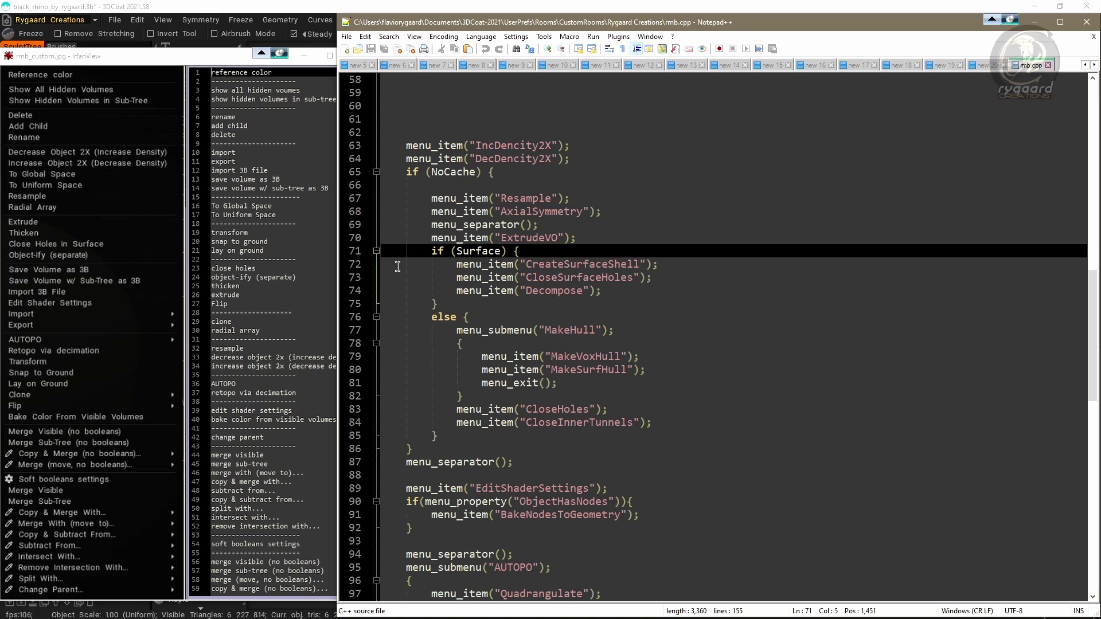
- Move the if (Surface) and else blocks out of the if (NoCache) block to the empty lines below the separator following LayOnGround
click(385, 251)
shift+click(448, 432)
key(ctrl+c)
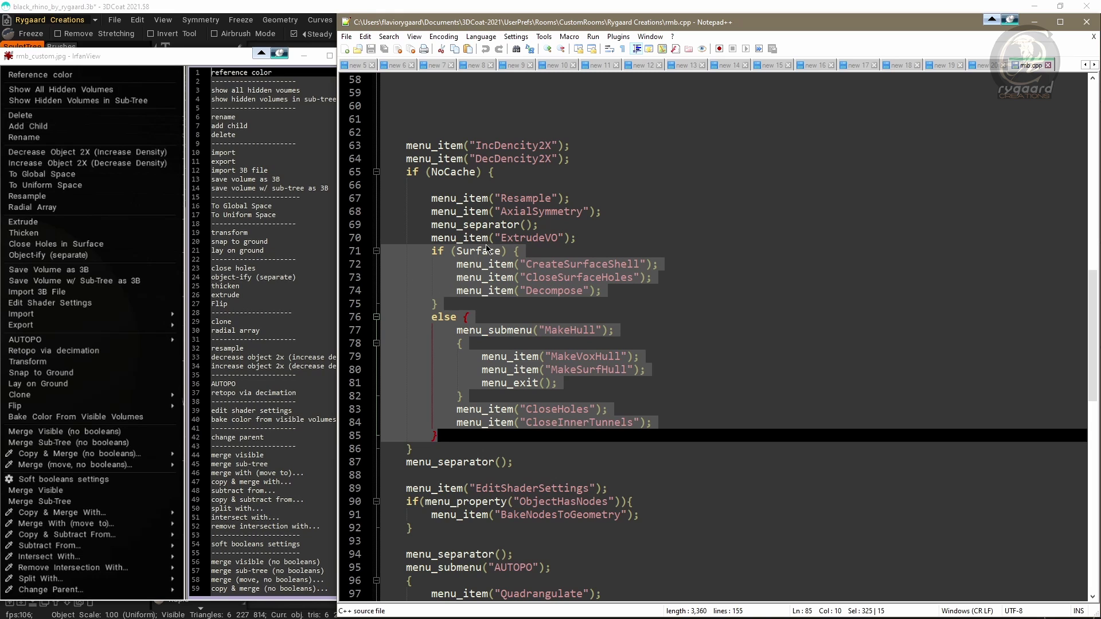
key(Delete)
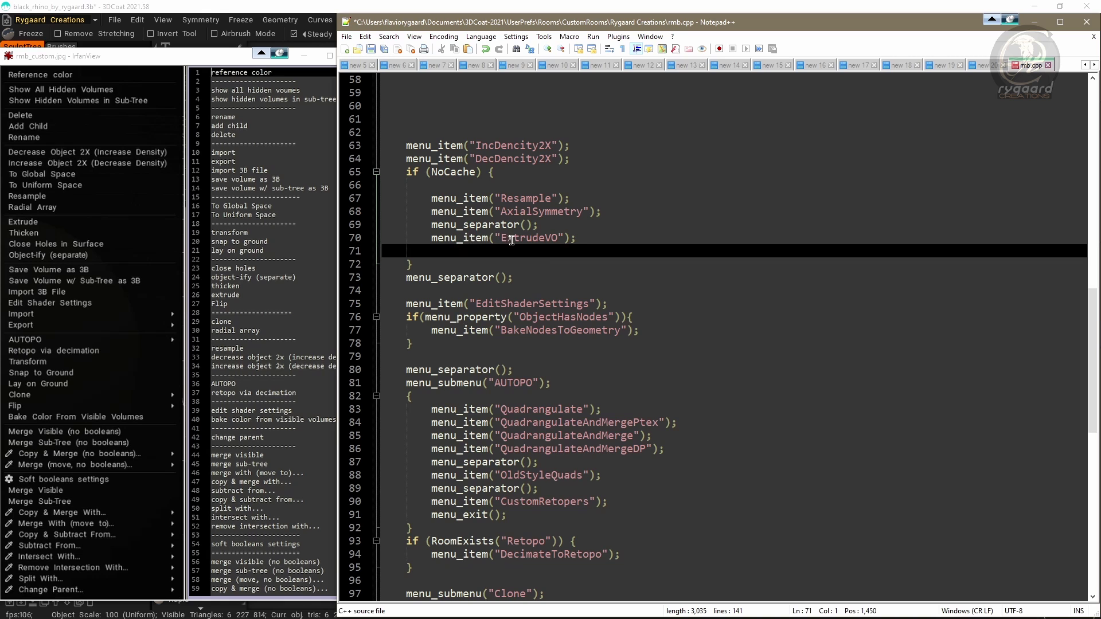
scroll(491, 231, up, 4)
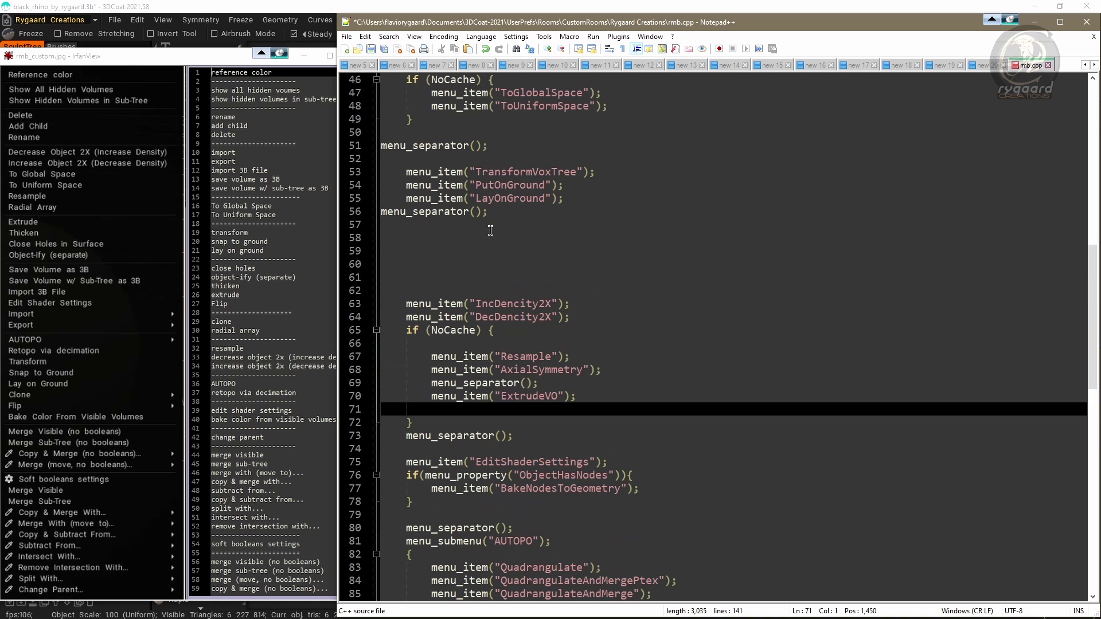
click(433, 235)
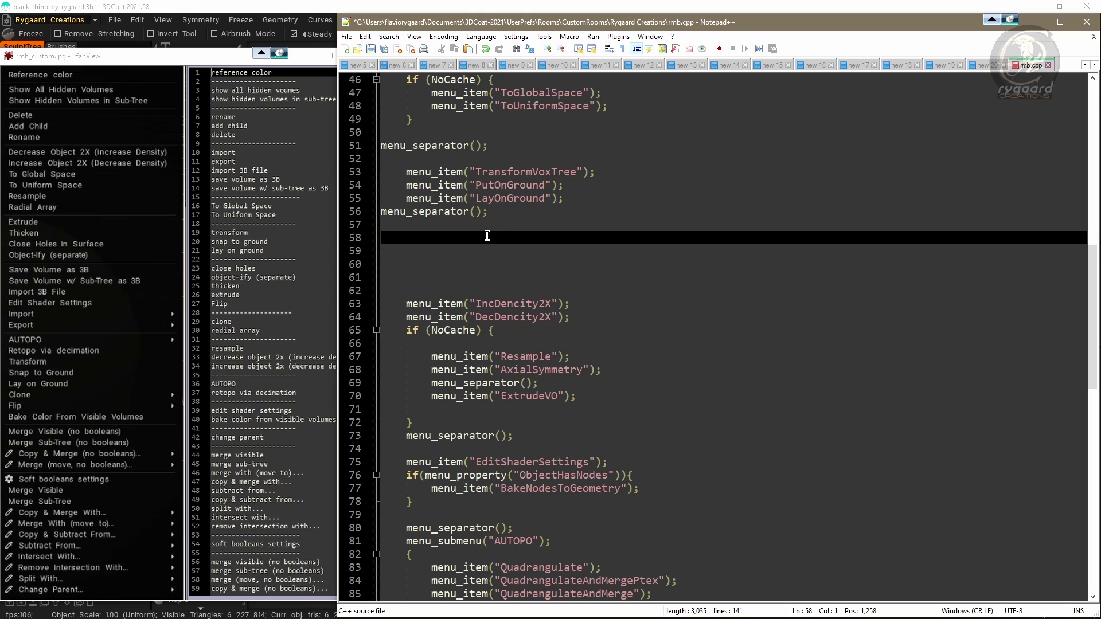
key(ctrl+v)
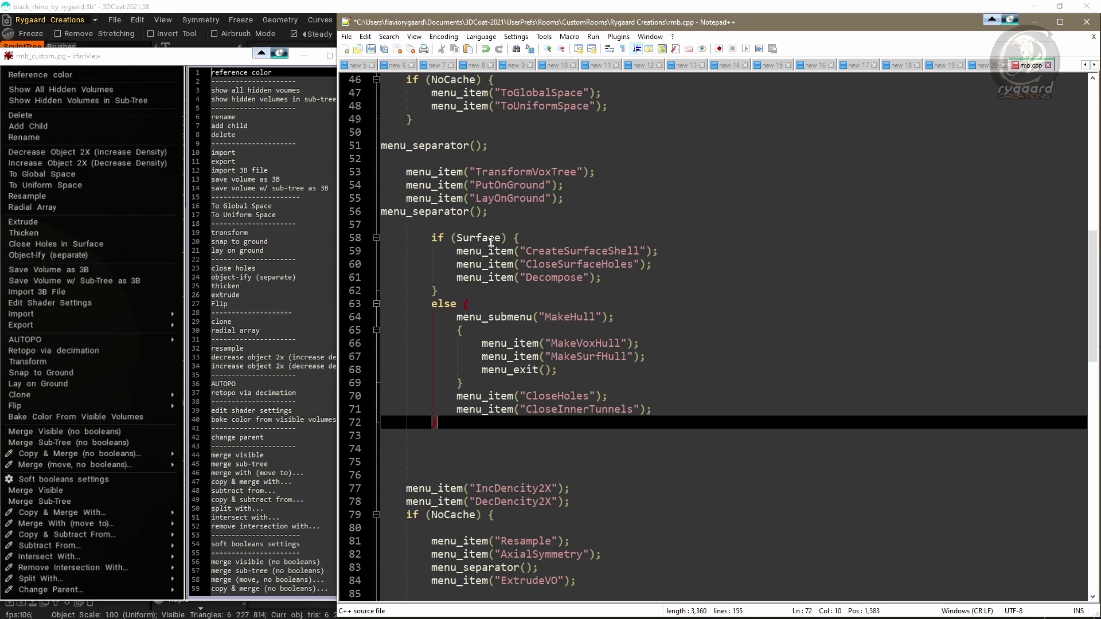
- Insert an if (NoCache) { line directly above the moved if (Surface) block, matching the indentation of the existing if (NoCache) line
click(450, 225)
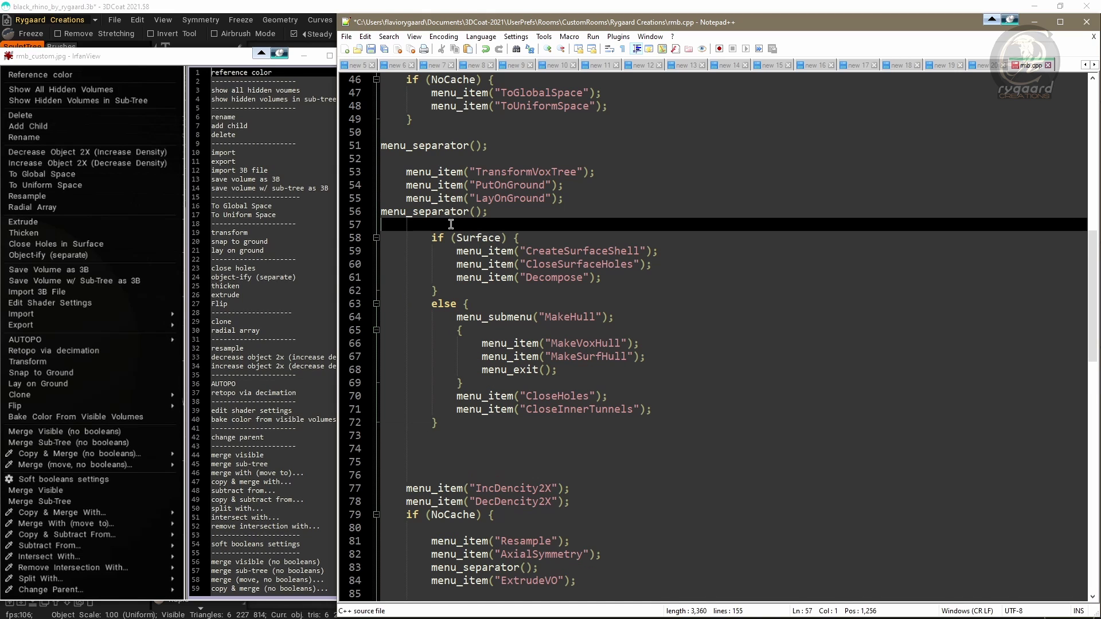
key(Return)
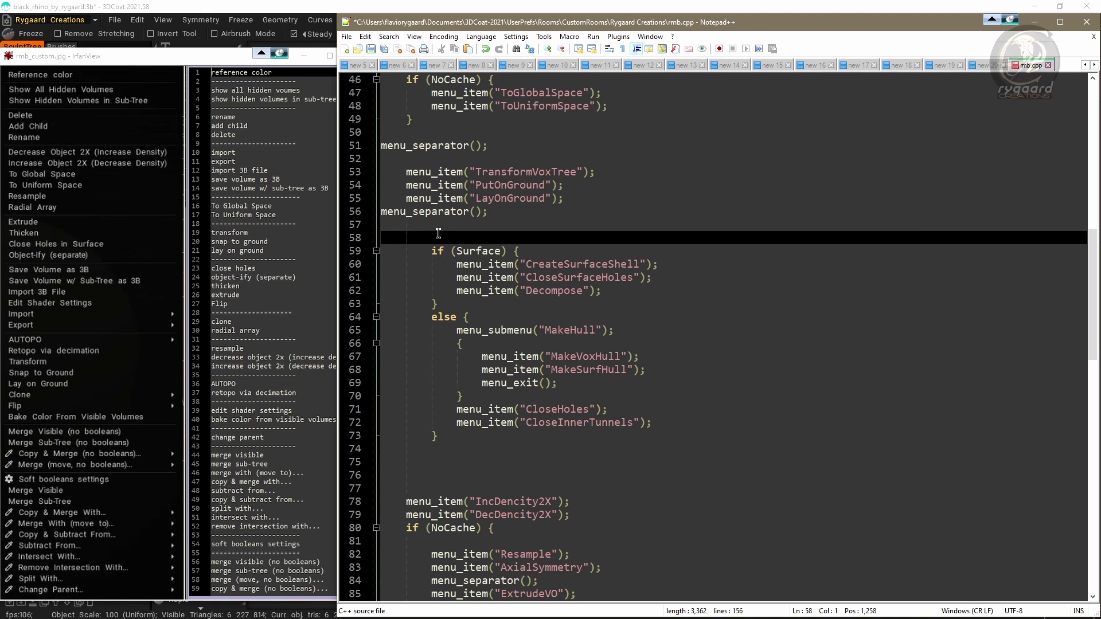
scroll(462, 249, down, 1)
scroll(463, 250, down, 1)
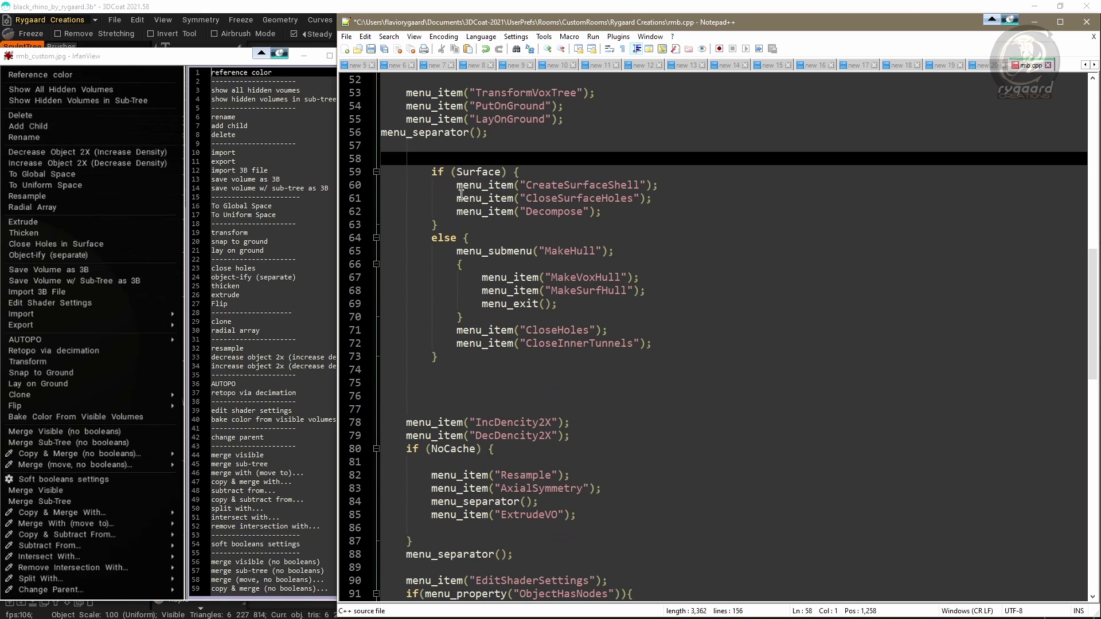
scroll(518, 178, up, 1)
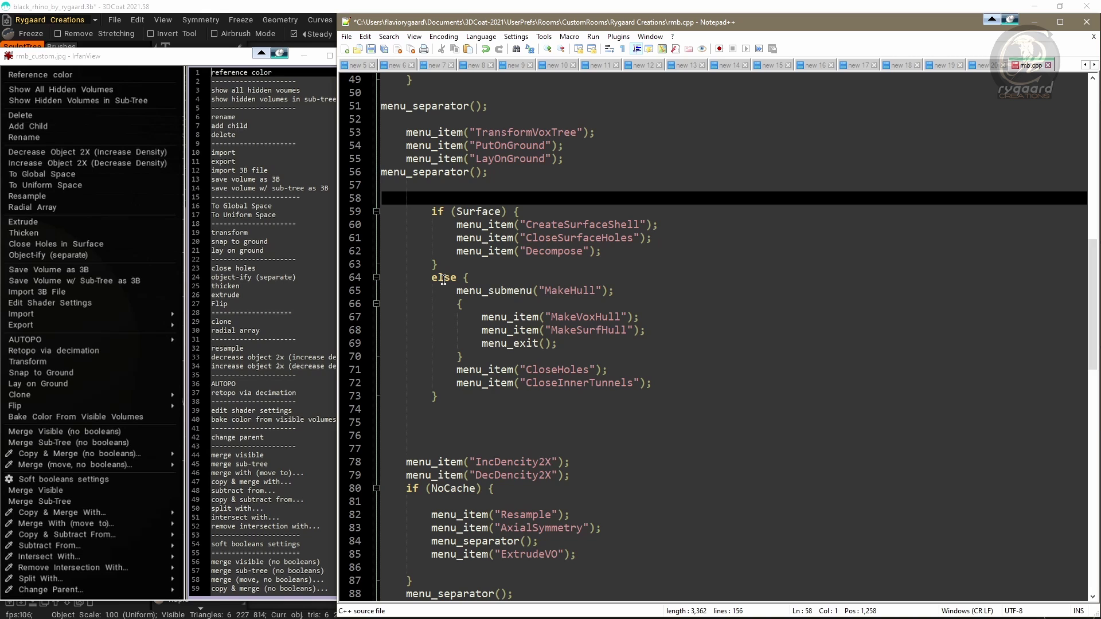
scroll(443, 279, down, 2)
scroll(443, 279, down, 1)
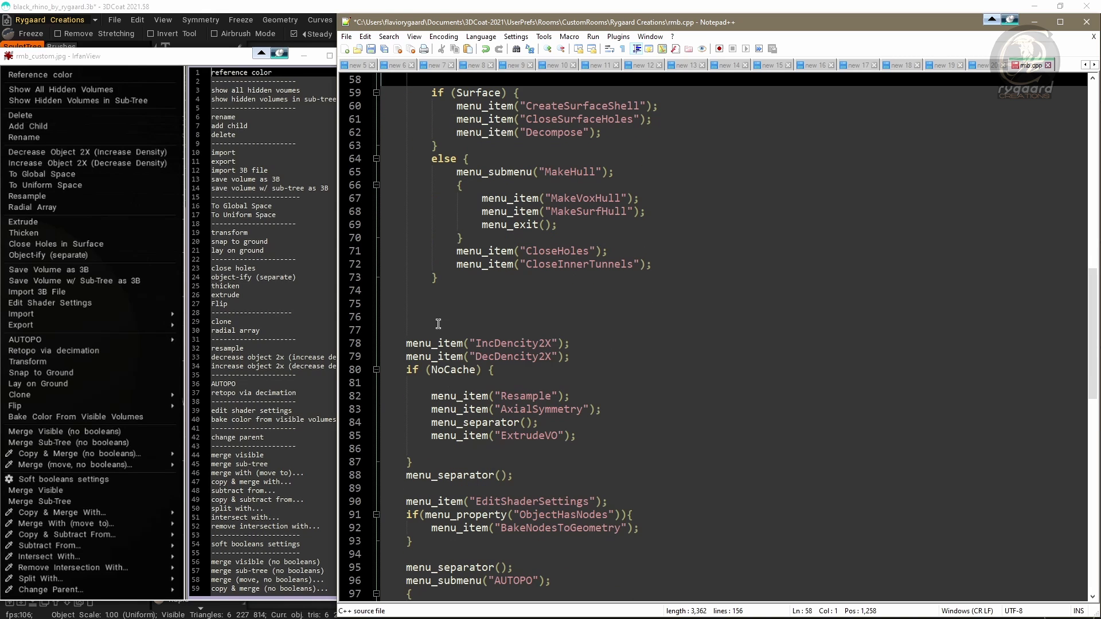
click(406, 368)
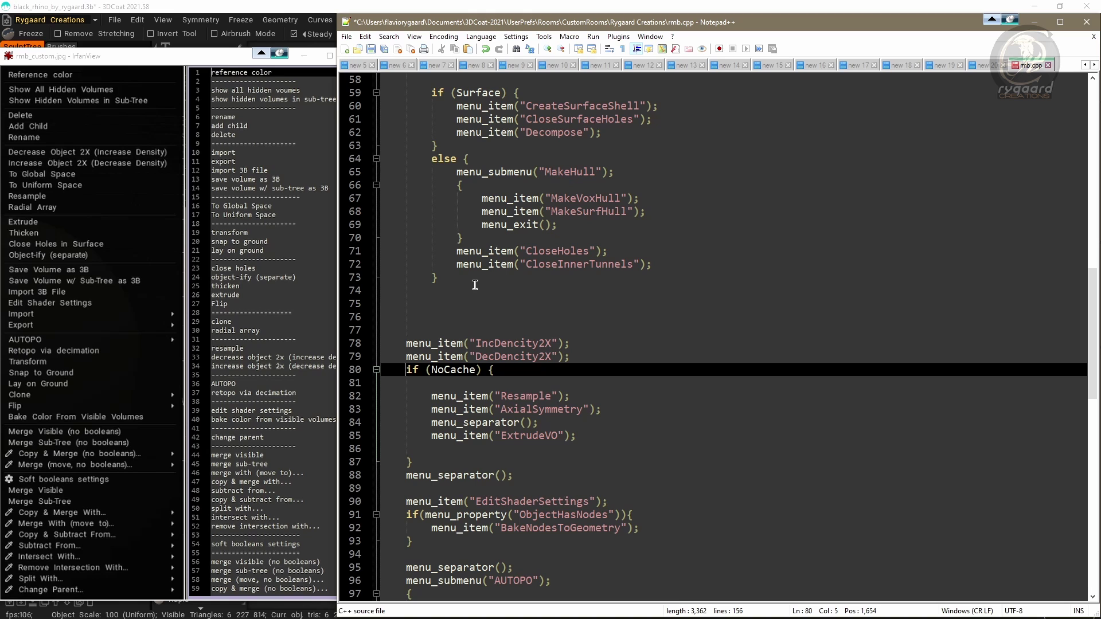
scroll(457, 262, up, 1)
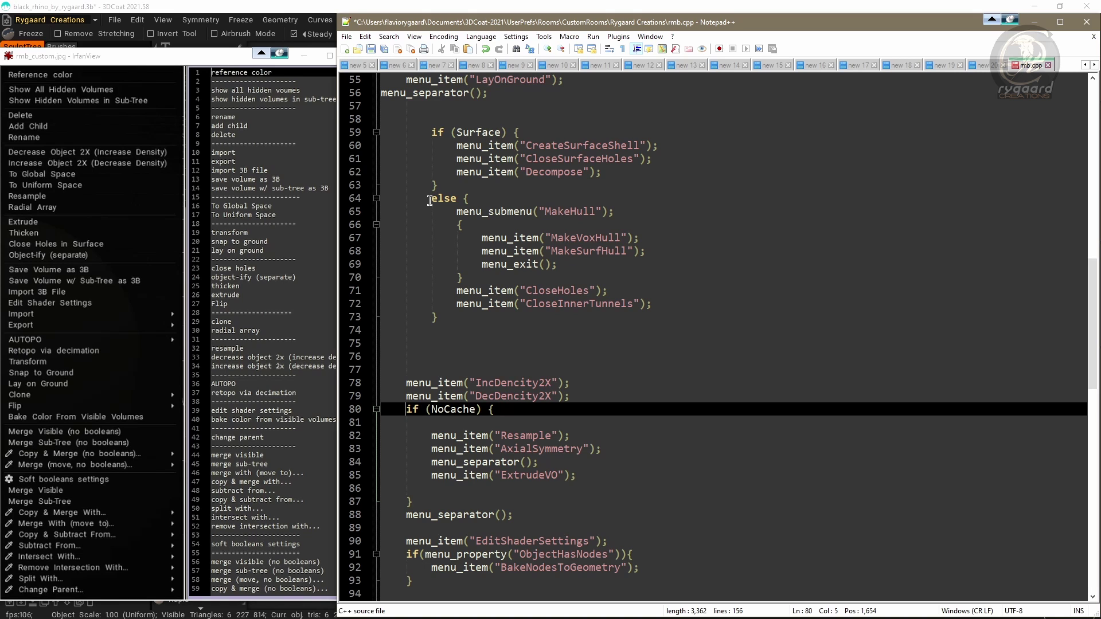
scroll(424, 241, down, 2)
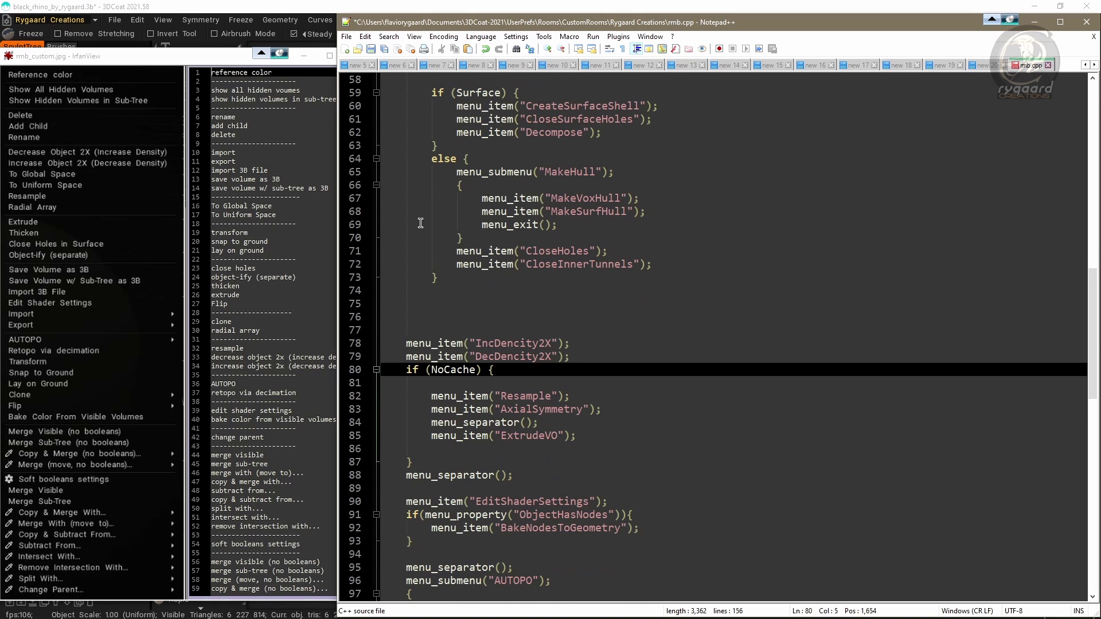
click(383, 332)
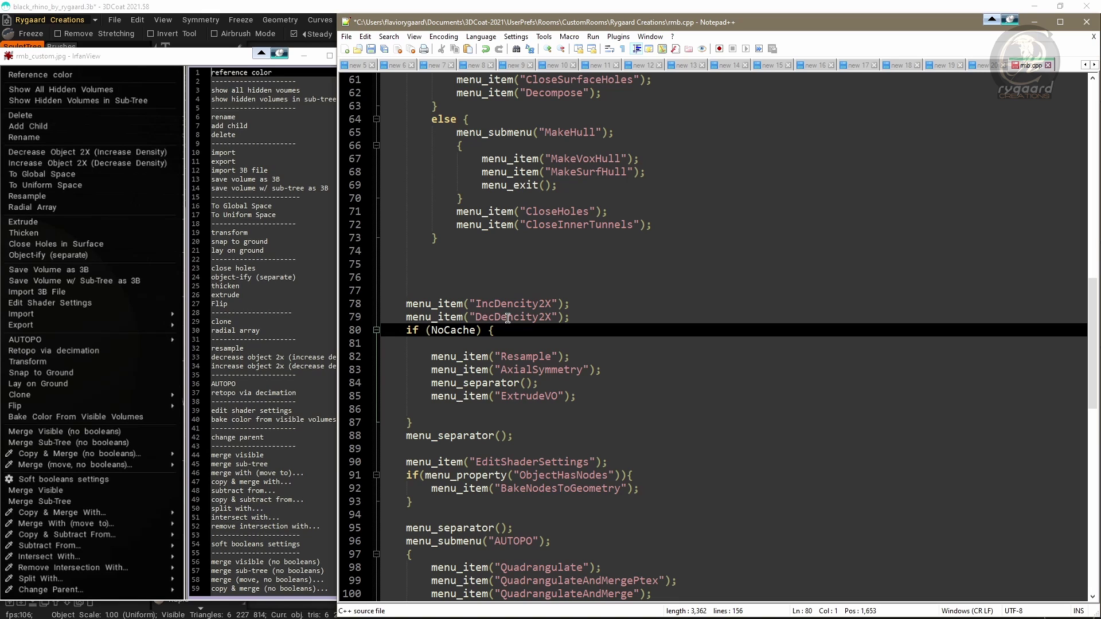
key(shift+End)
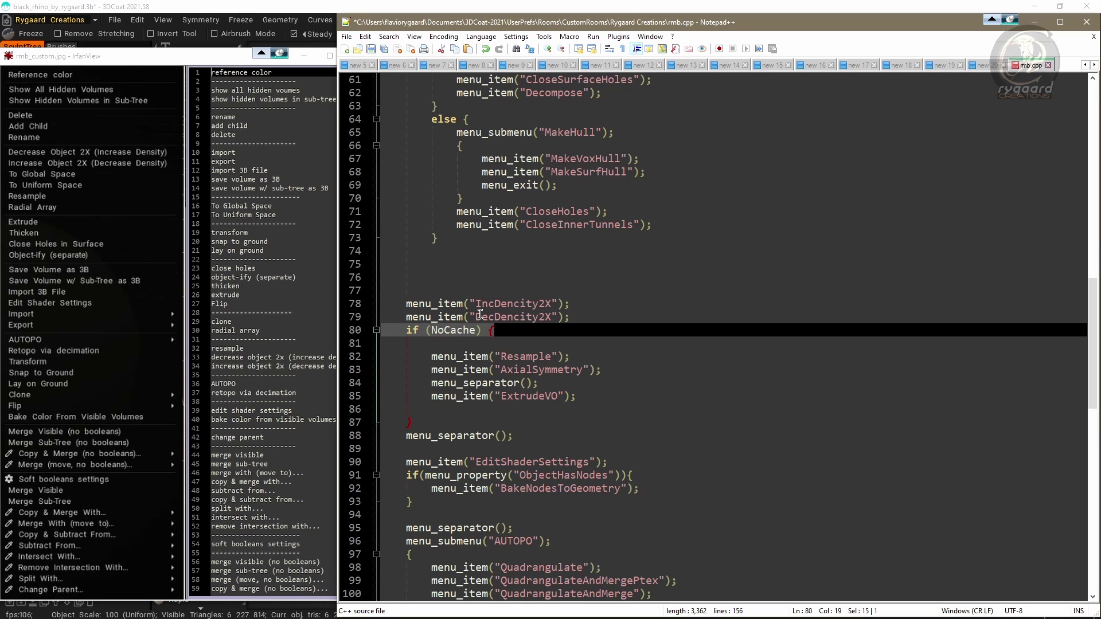
scroll(466, 201, up, 3)
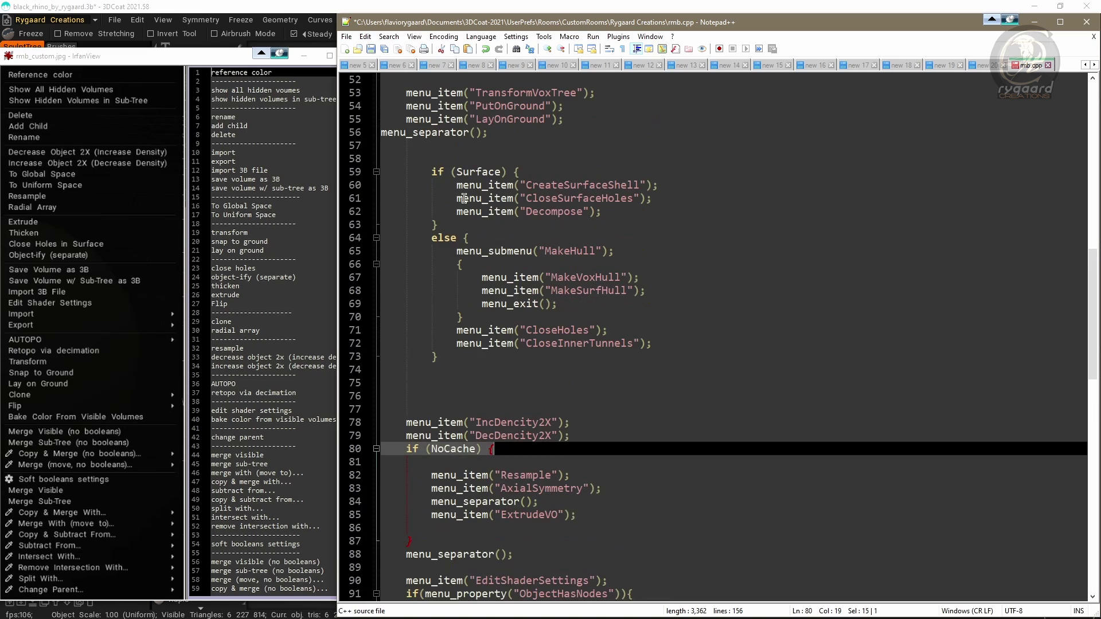
click(392, 160)
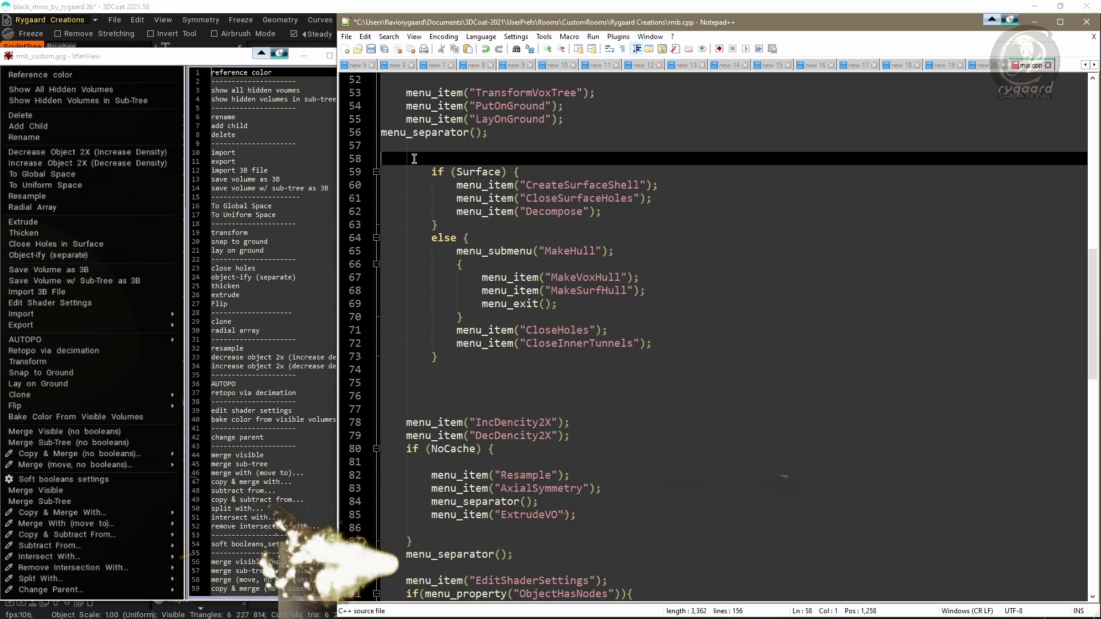
key(Tab)
text(if (NoCache) {)
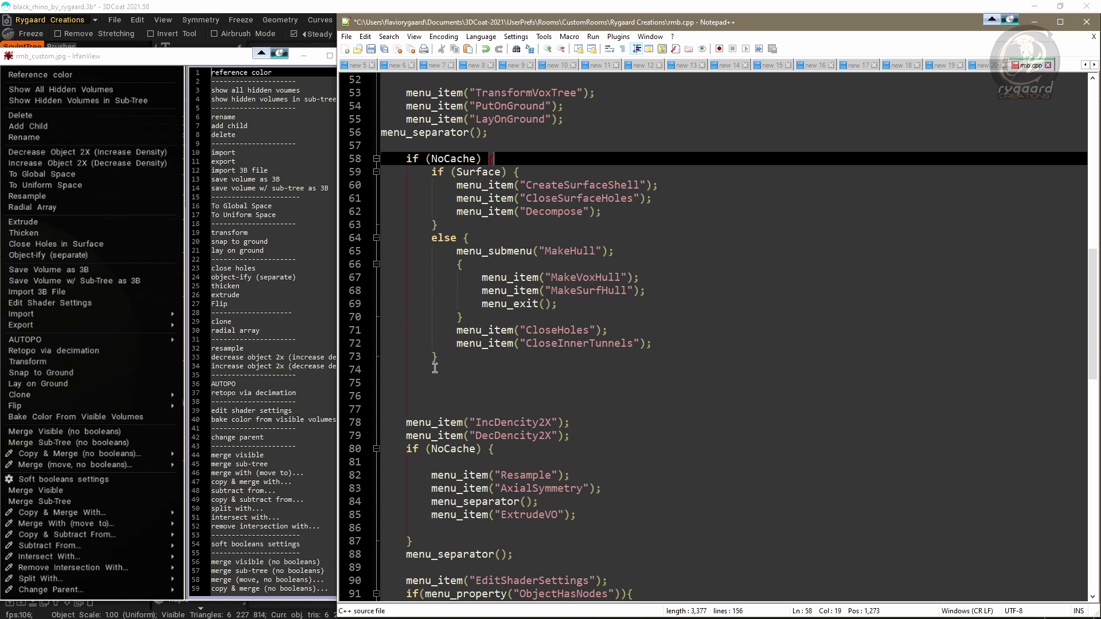
- Close the new if (NoCache) block with an indented } below the else block and check that the braces pair up
click(416, 367)
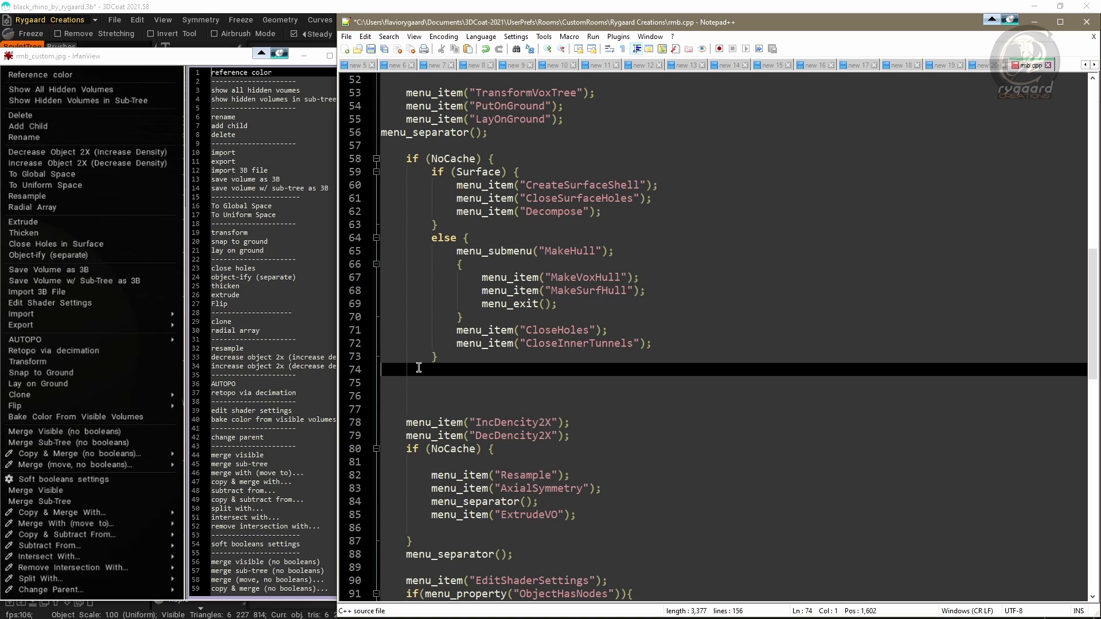
key(Tab)
text(})
click(444, 355)
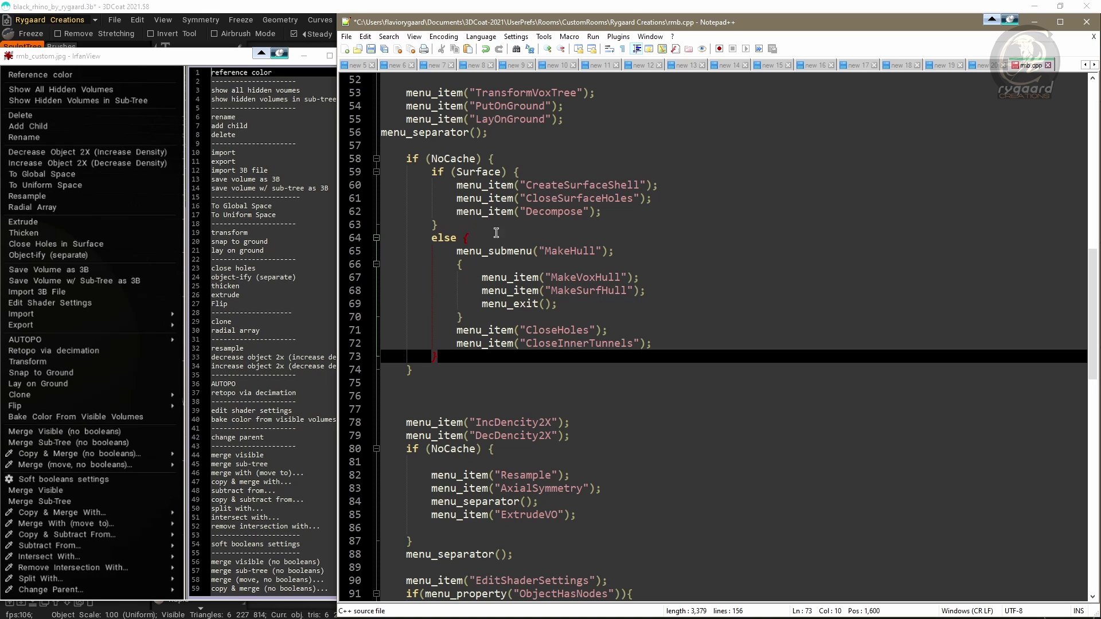
click(421, 368)
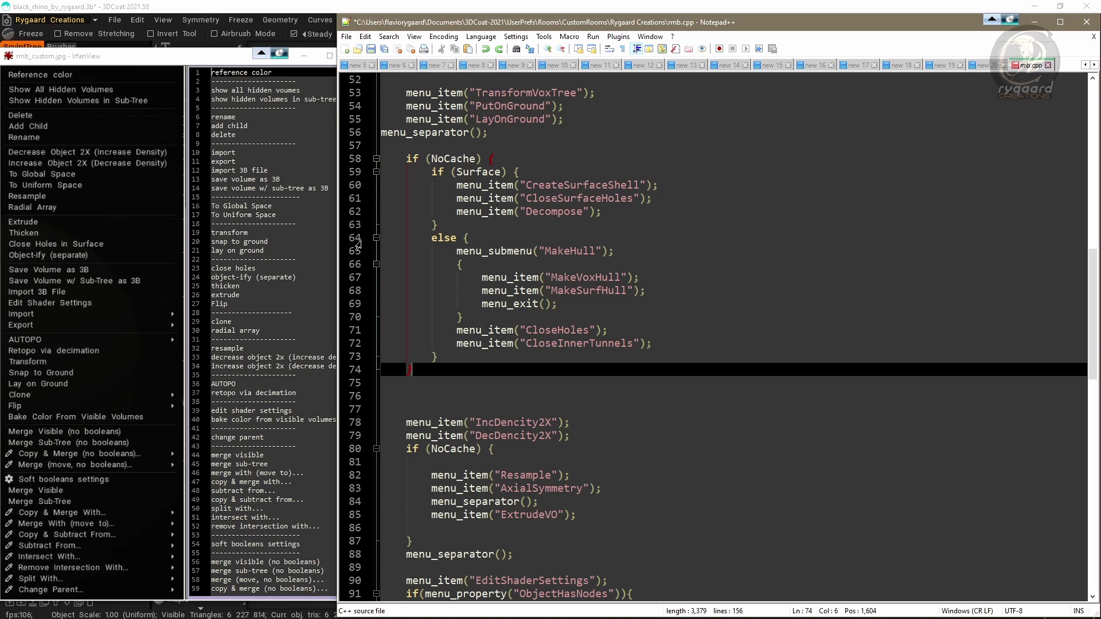
- Move the CreateSurfaceShell menu item below Decompose, at the end of the if (Surface) block
click(453, 185)
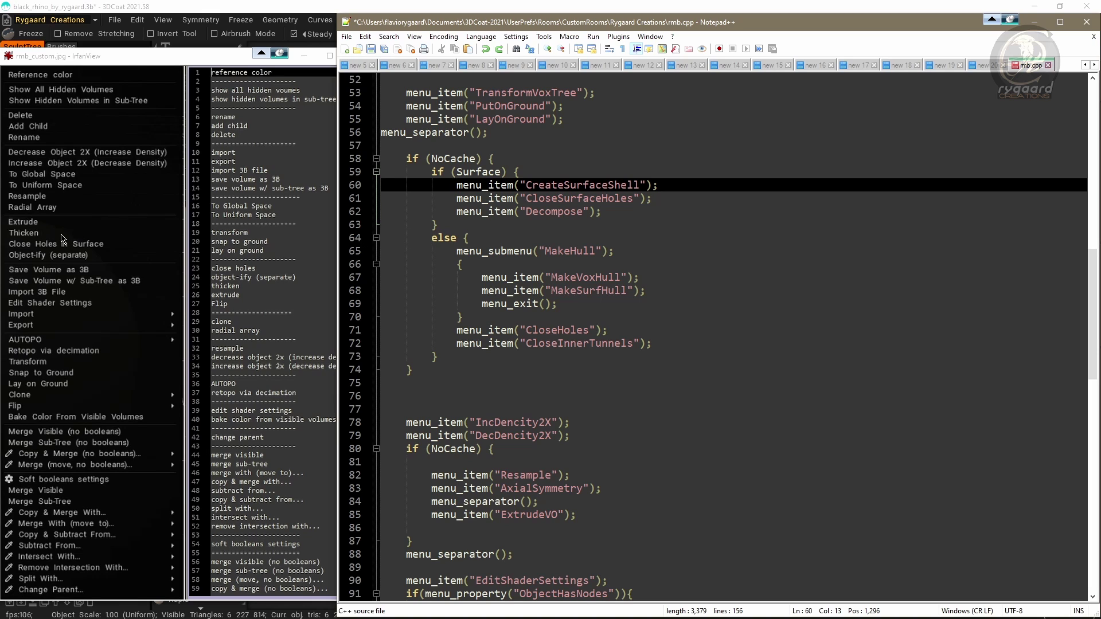
shift+click(670, 185)
key(ctrl+c)
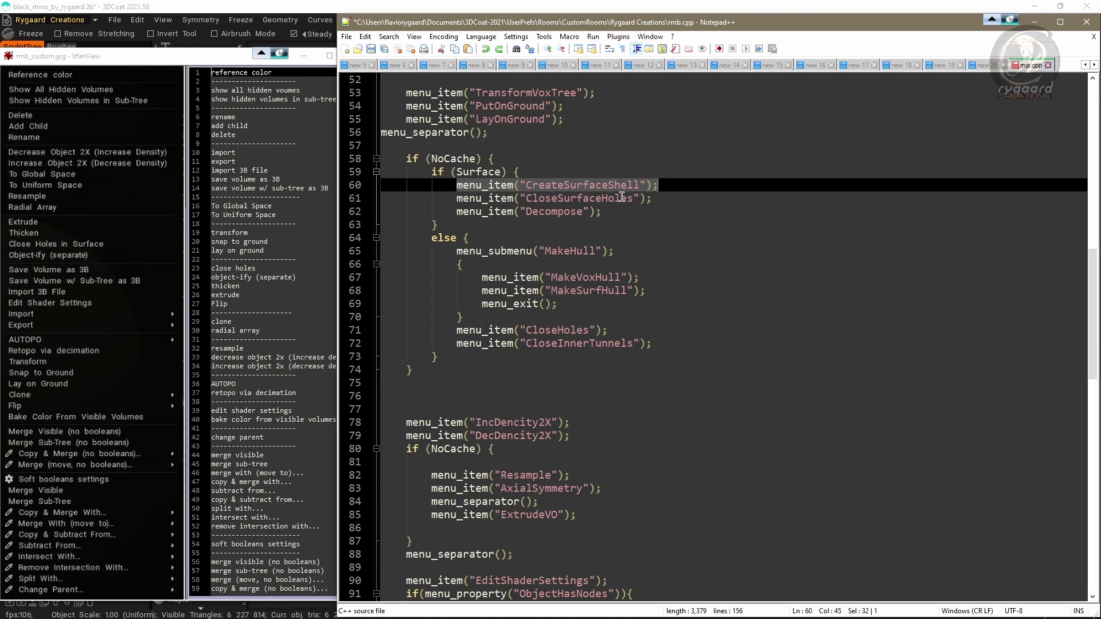
key(Delete)
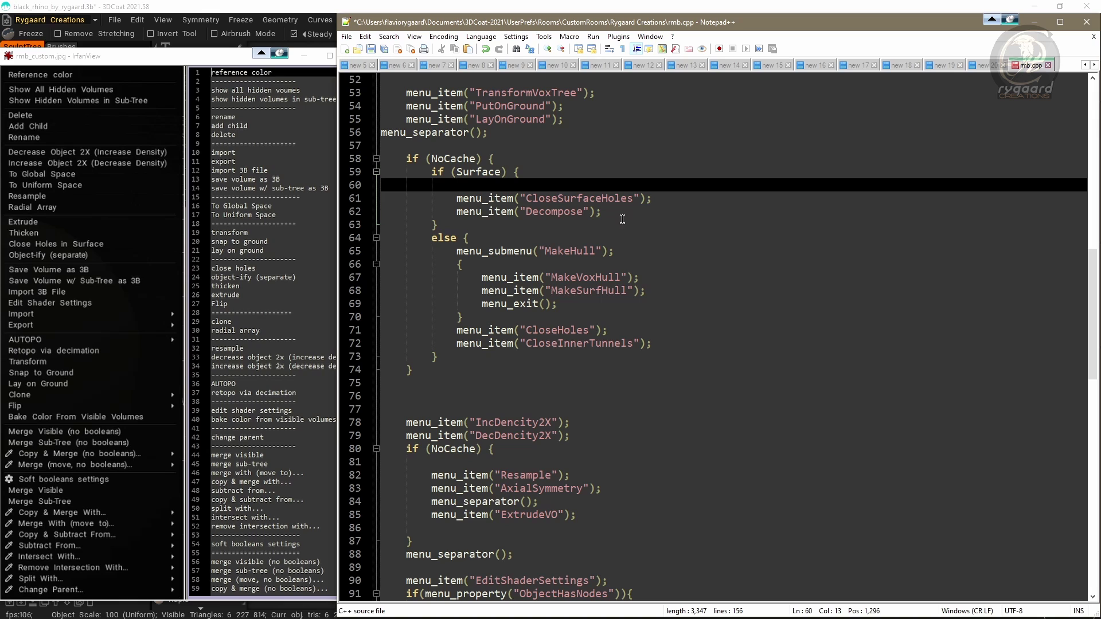
click(619, 213)
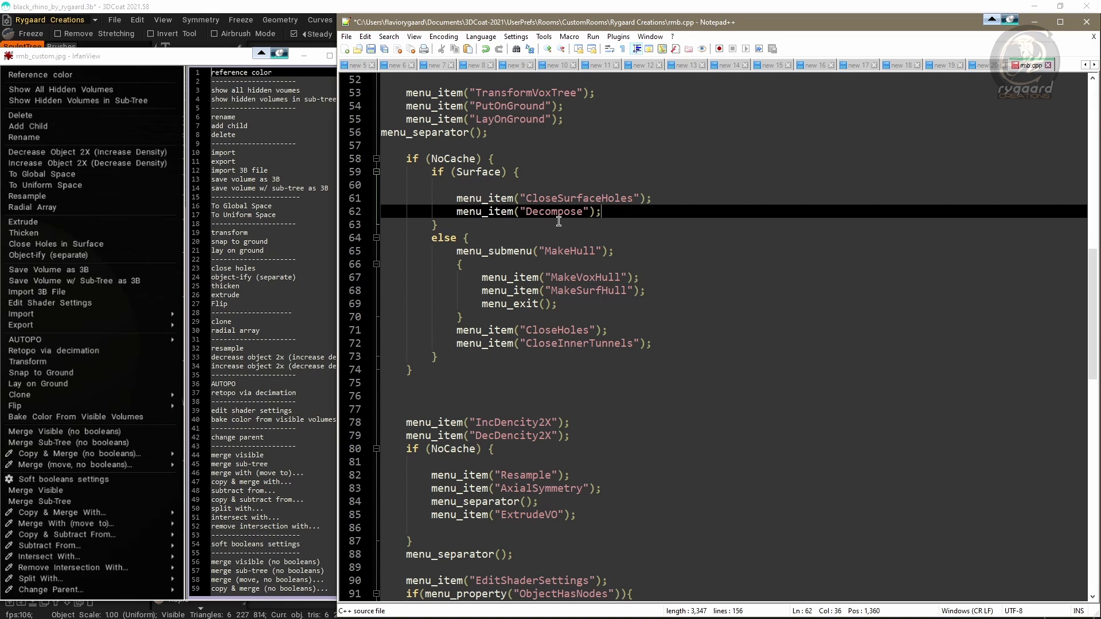
key(Return)
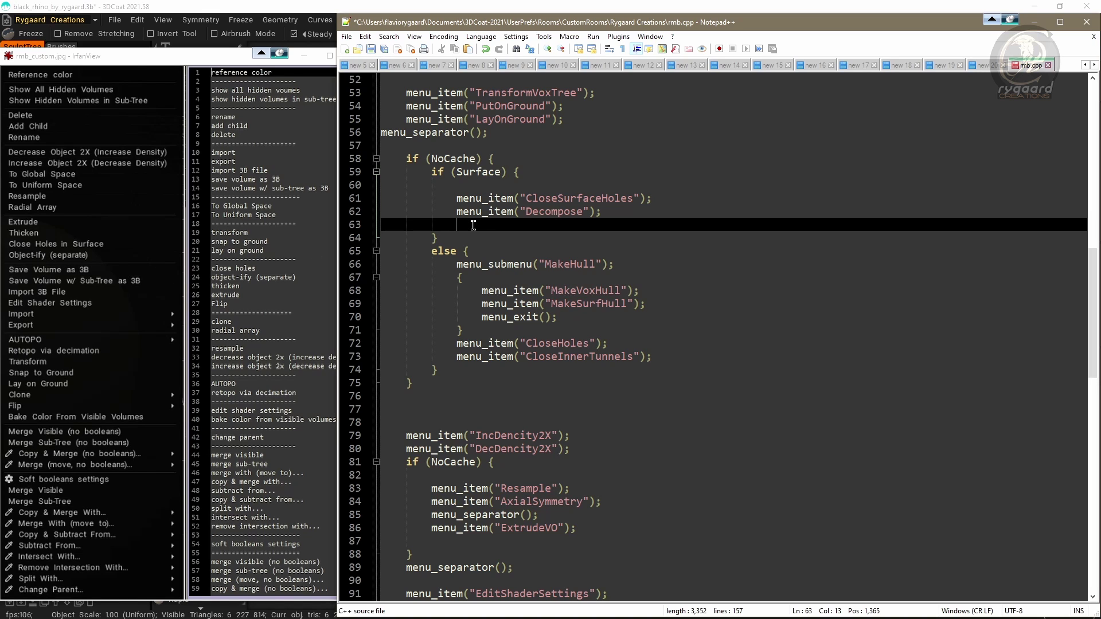
key(ctrl+v)
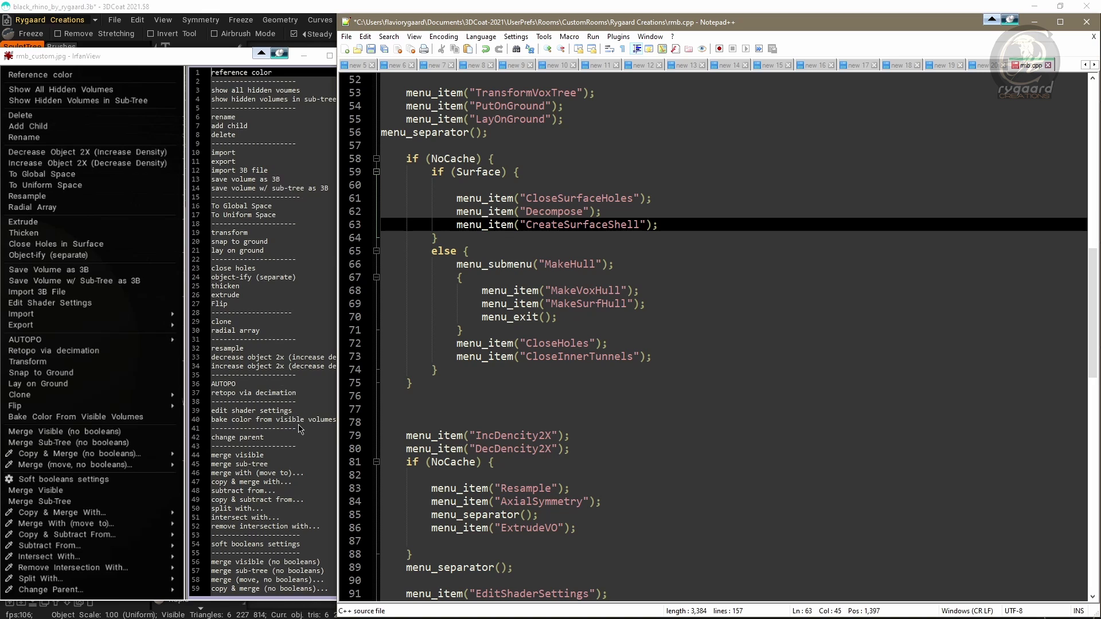
- Move the CloseHoles and CloseInnerTunnels menu items to the start of the else block, above the MakeHull submenu
click(421, 252)
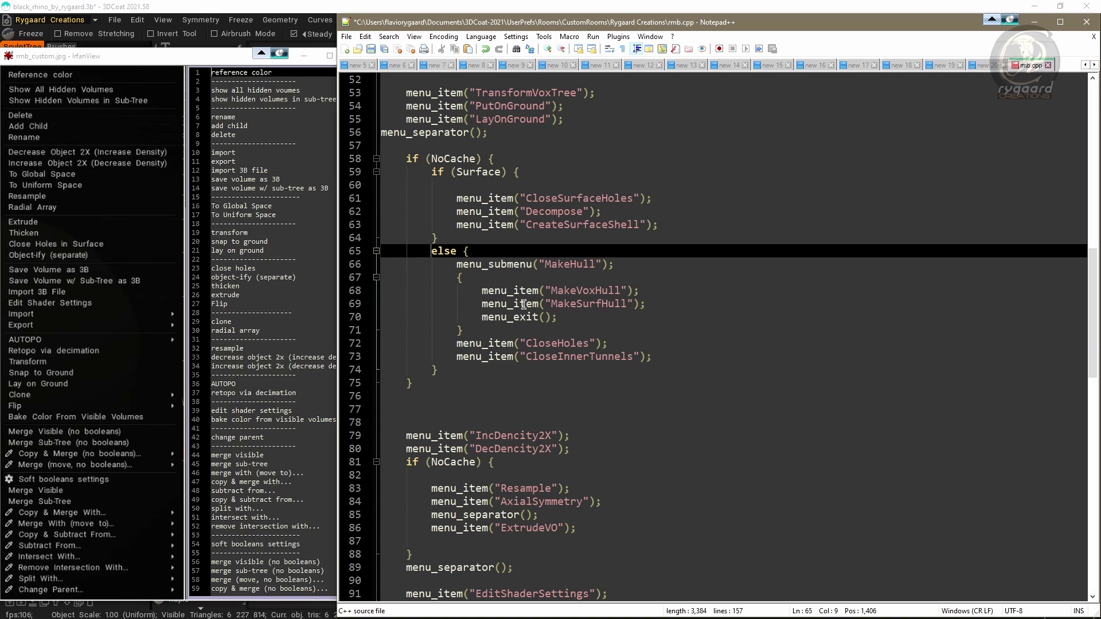
click(448, 343)
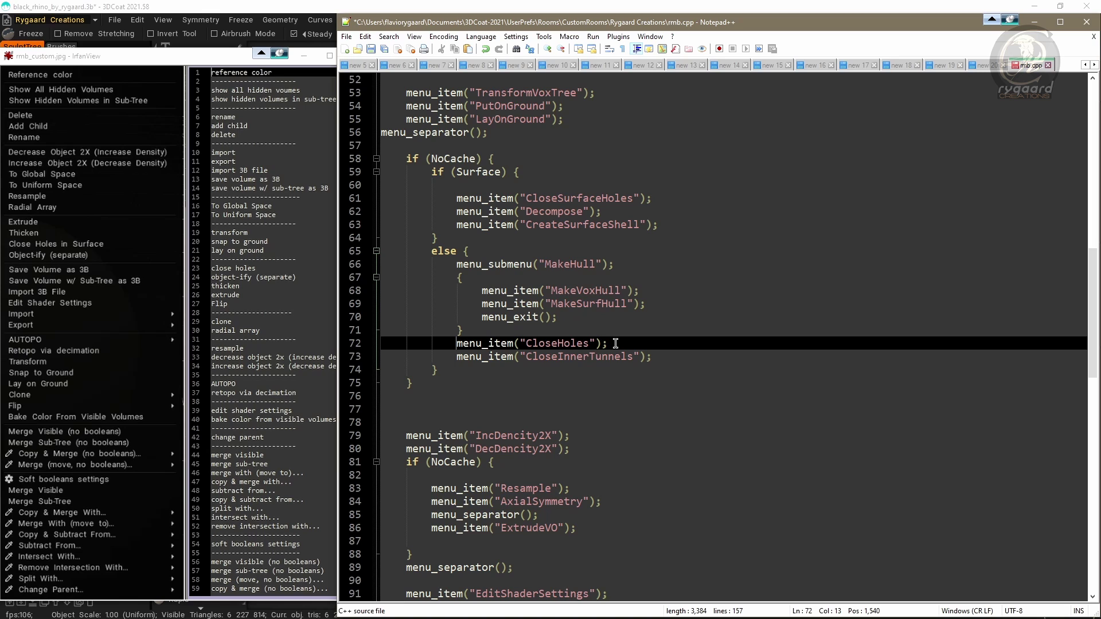
shift+click(653, 357)
key(ctrl+c)
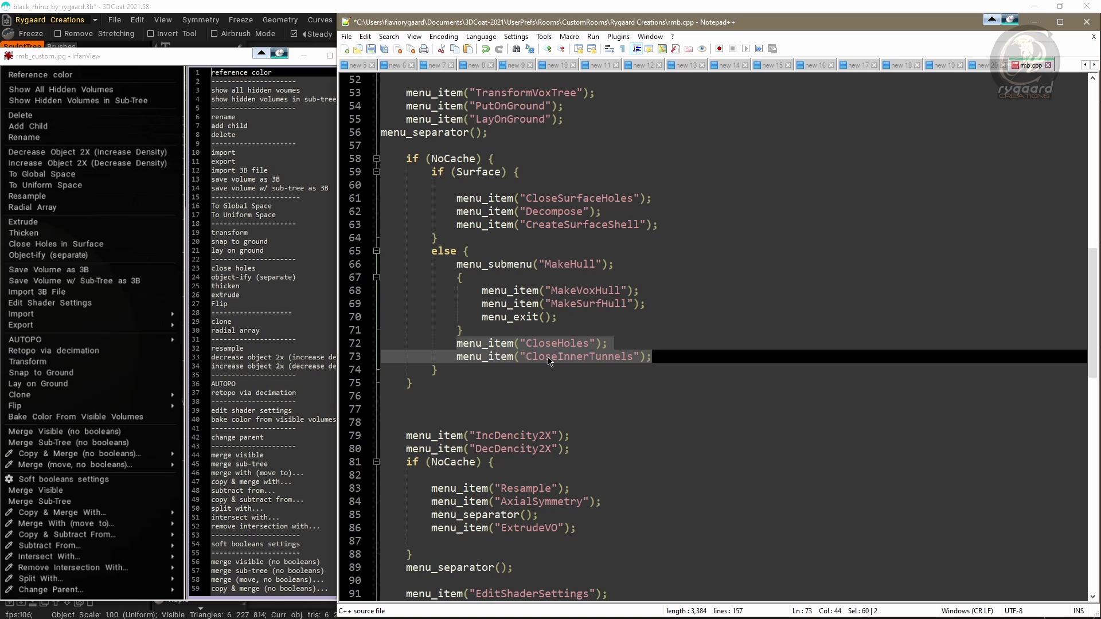
key(Delete)
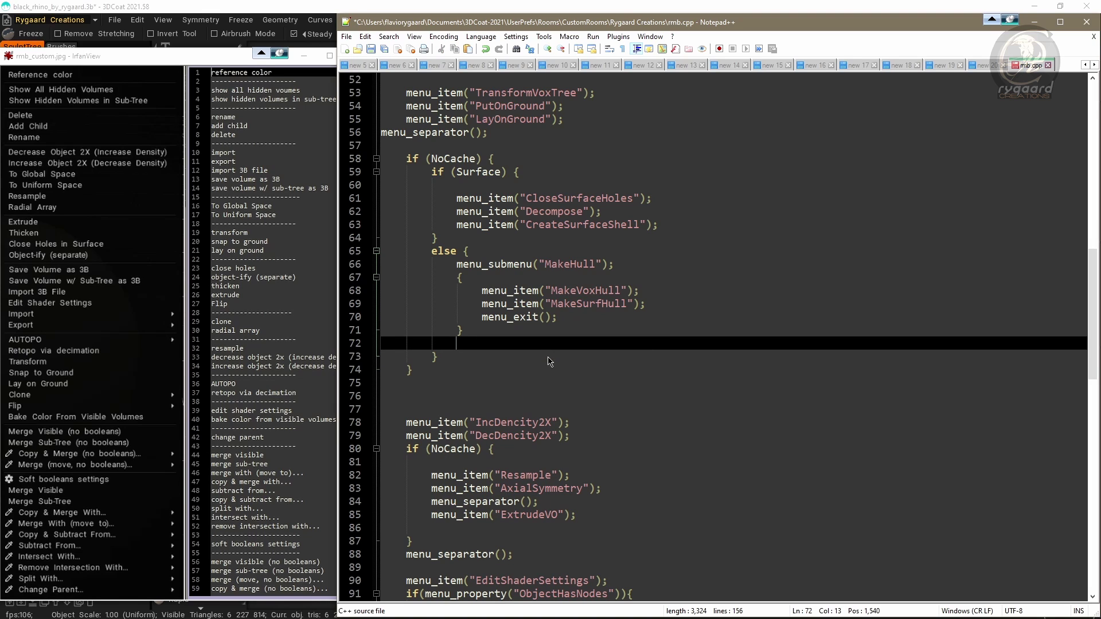
click(524, 252)
key(Return)
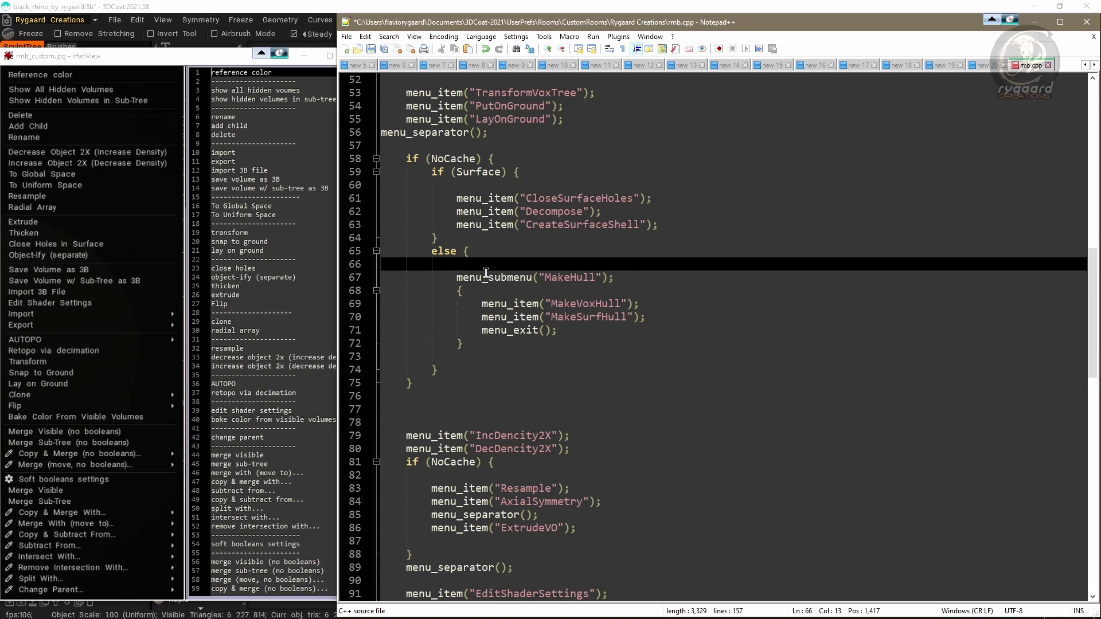
key(ctrl+v)
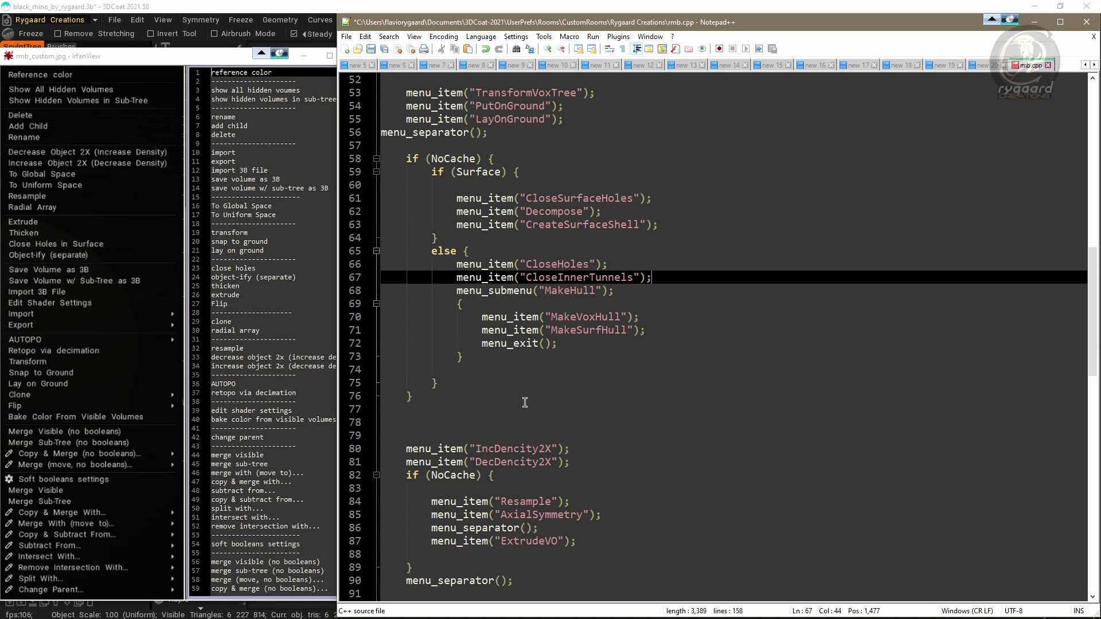
- Move the ExtrudeVO menu item from the second NoCache block to the line below the else block's closing brace in the first NoCache block
click(396, 474)
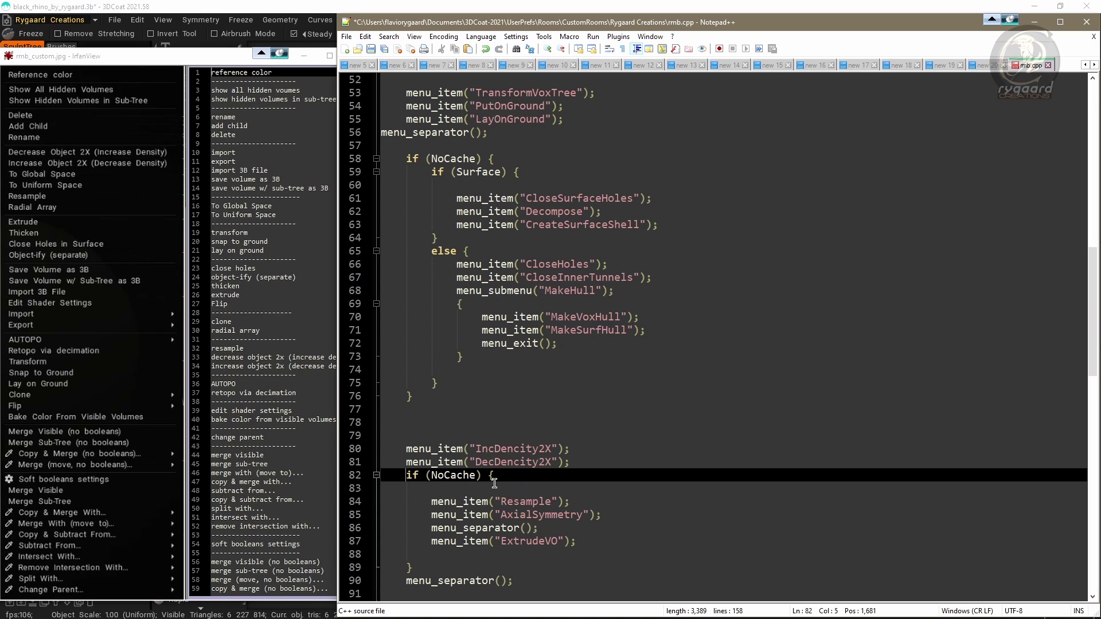
click(430, 541)
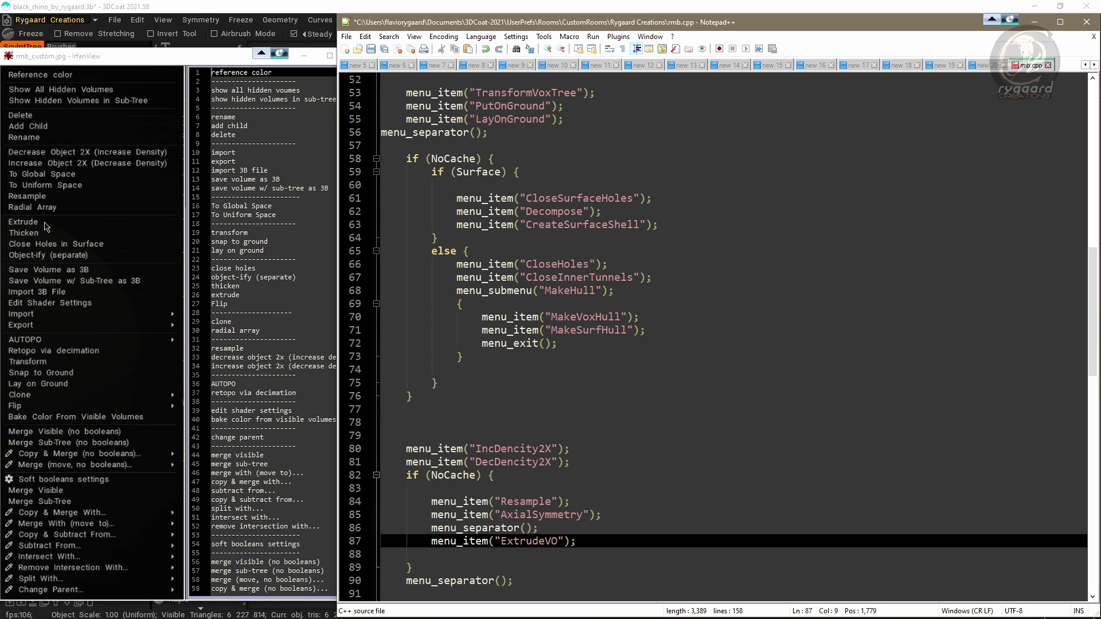
shift+click(585, 541)
key(ctrl+c)
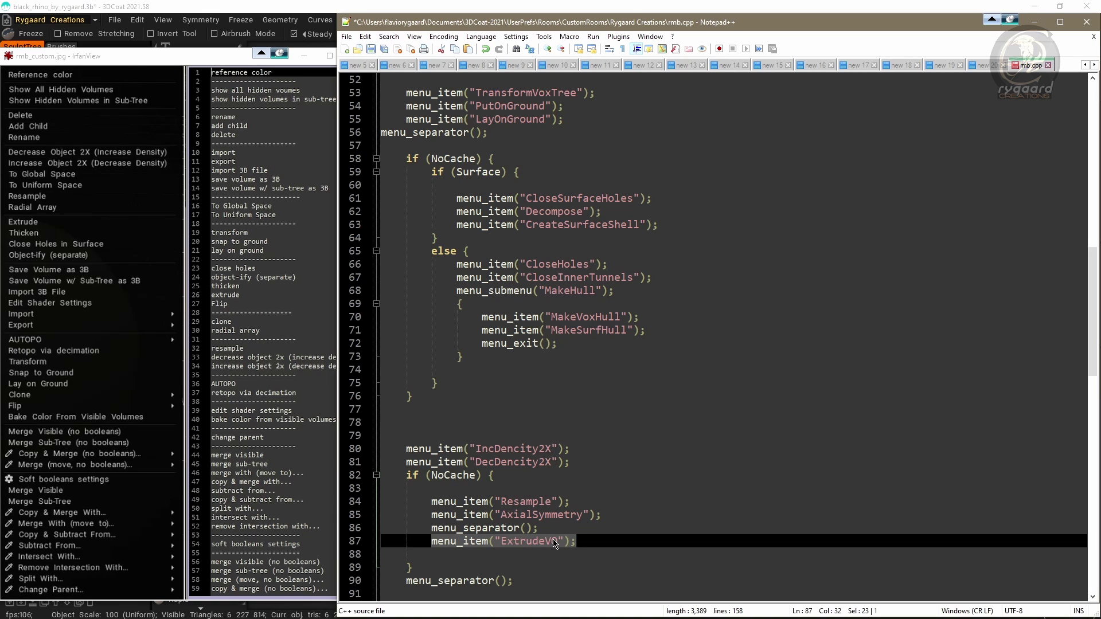
key(Delete)
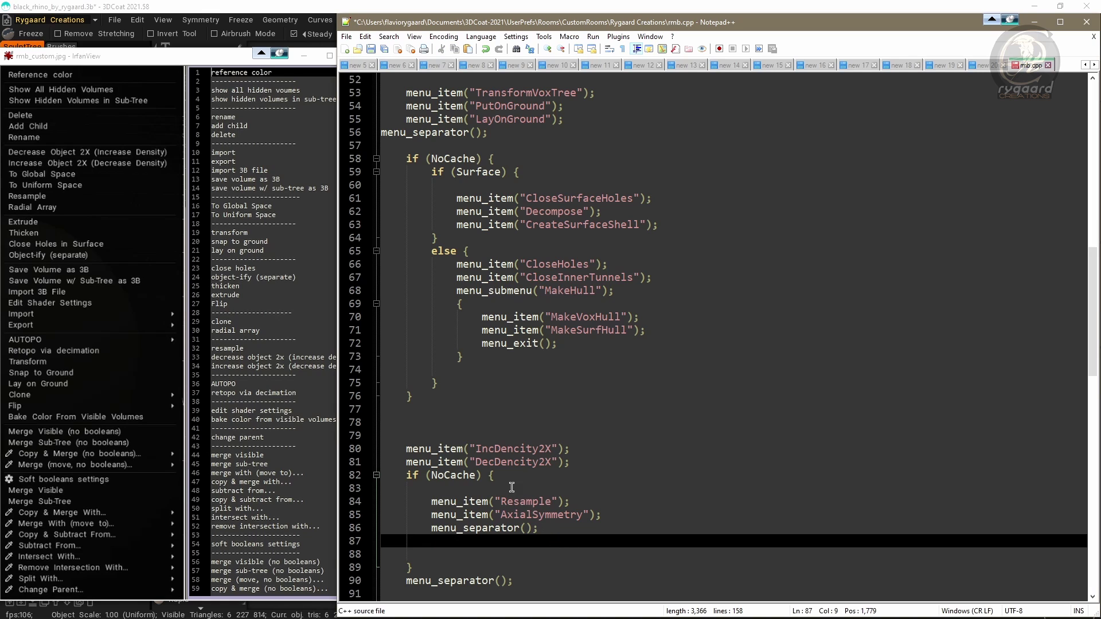
click(452, 383)
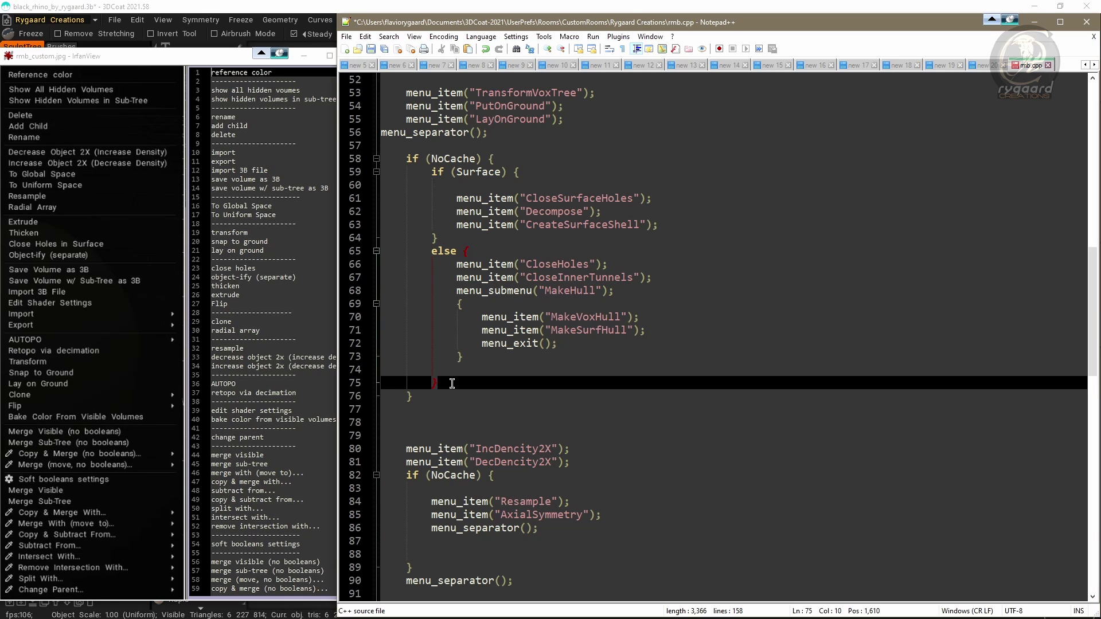
key(Return)
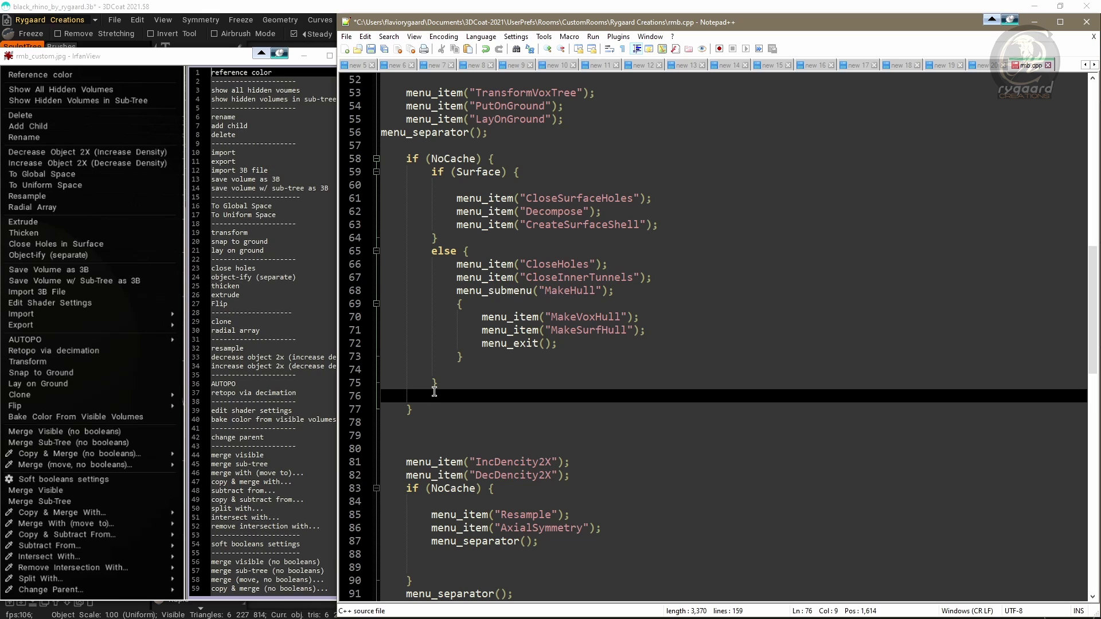
key(ctrl+v)
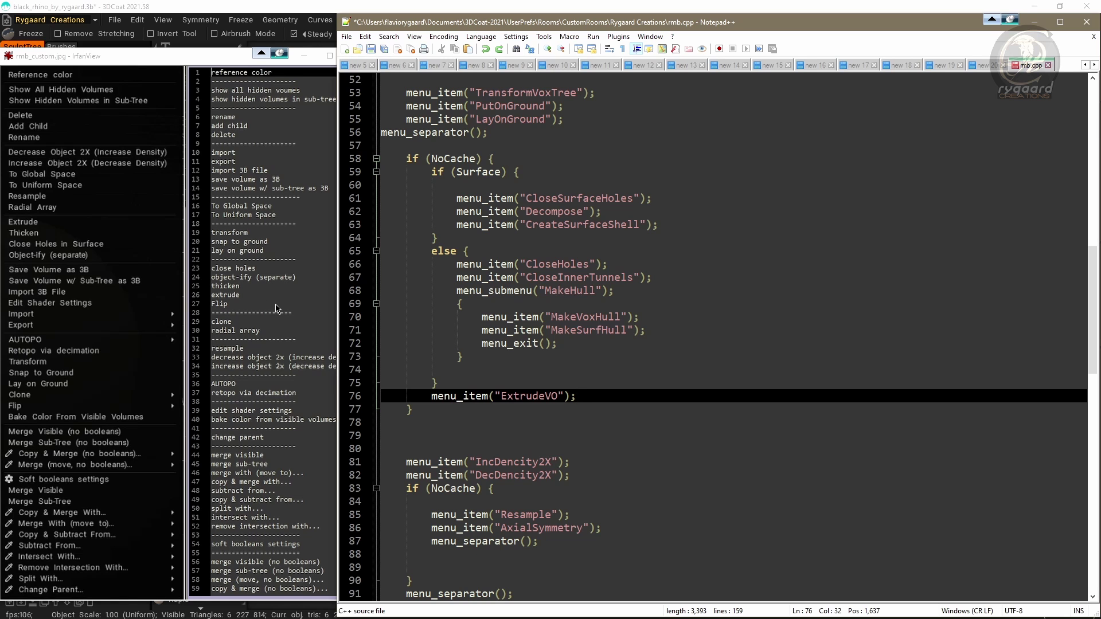
- Cut the whole Flip submenu, including its braces and FlipNormals condition, from between the Clone submenu and BakeColorsFromAllVolumes
scroll(547, 249, down, 3)
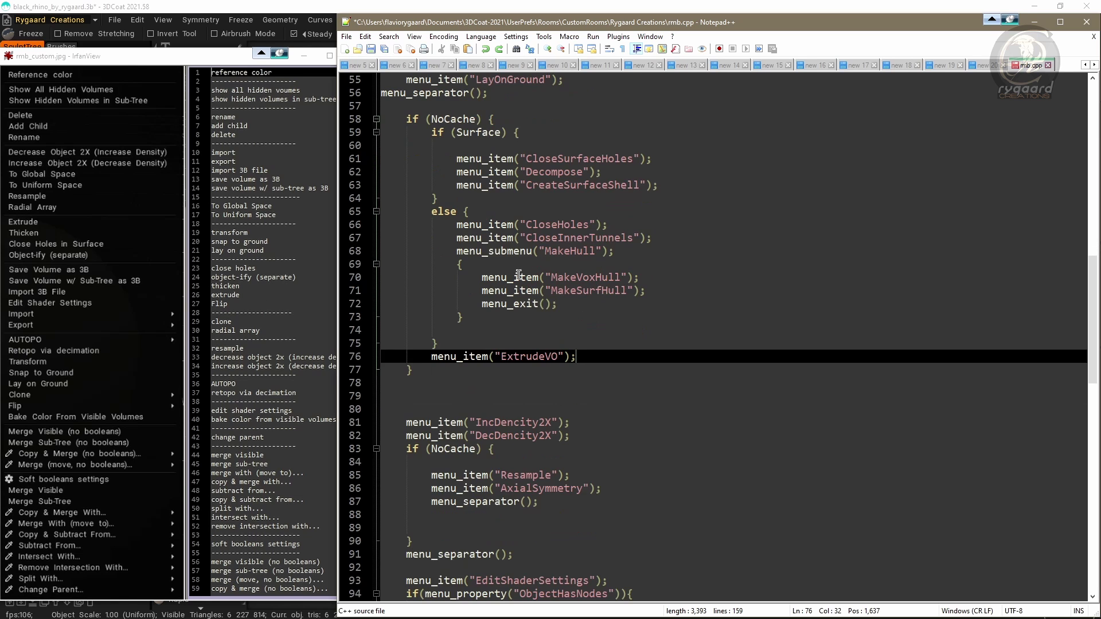
scroll(493, 264, down, 6)
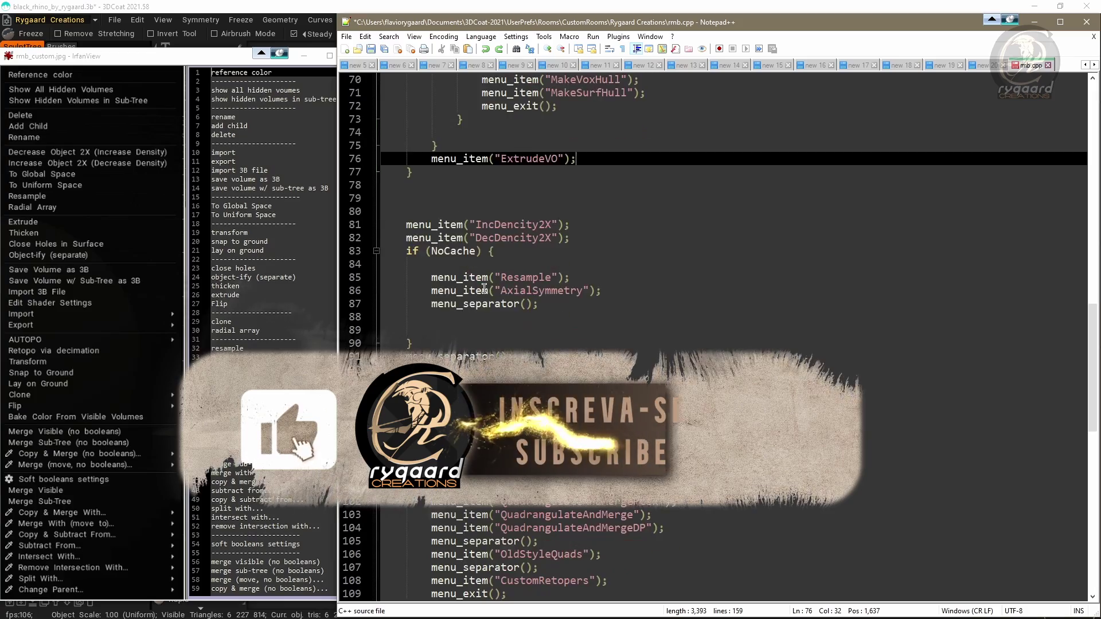
scroll(473, 269, down, 12)
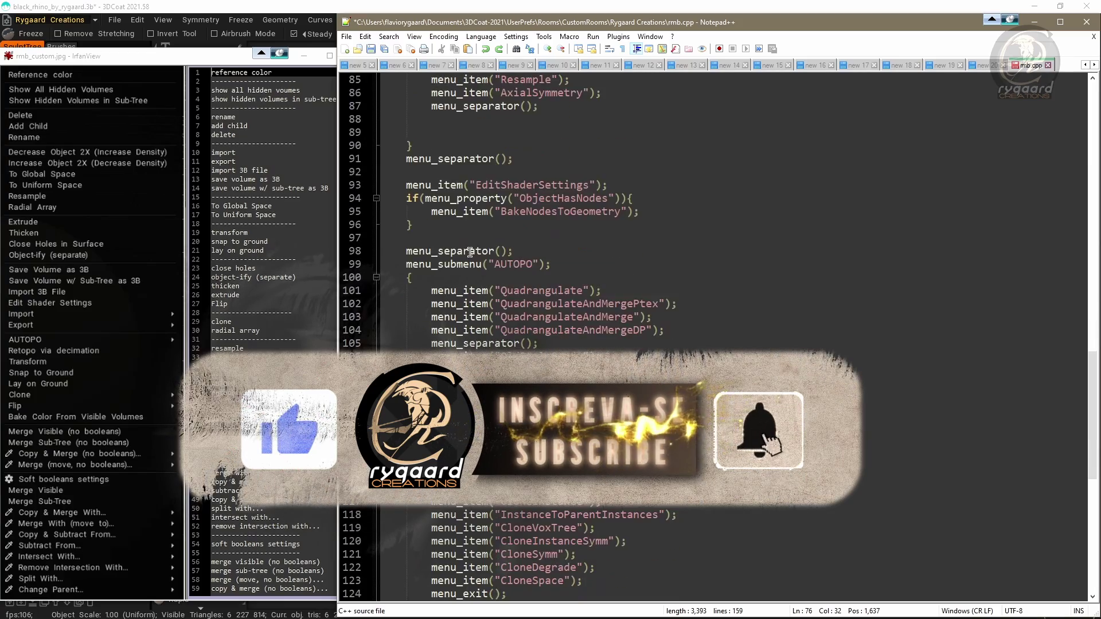
click(577, 228)
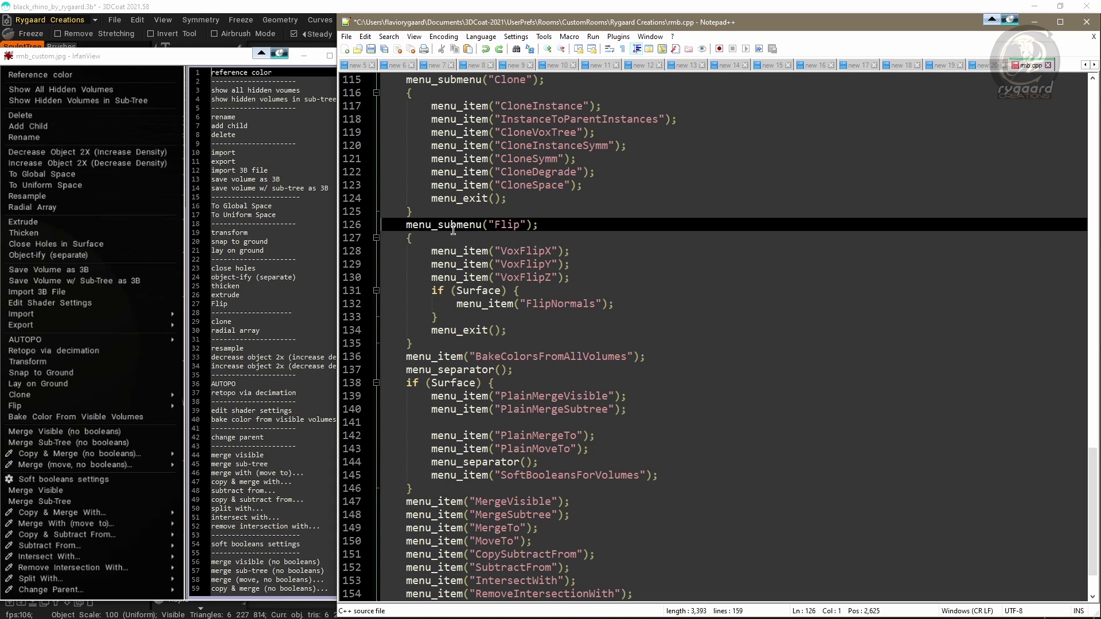
click(424, 239)
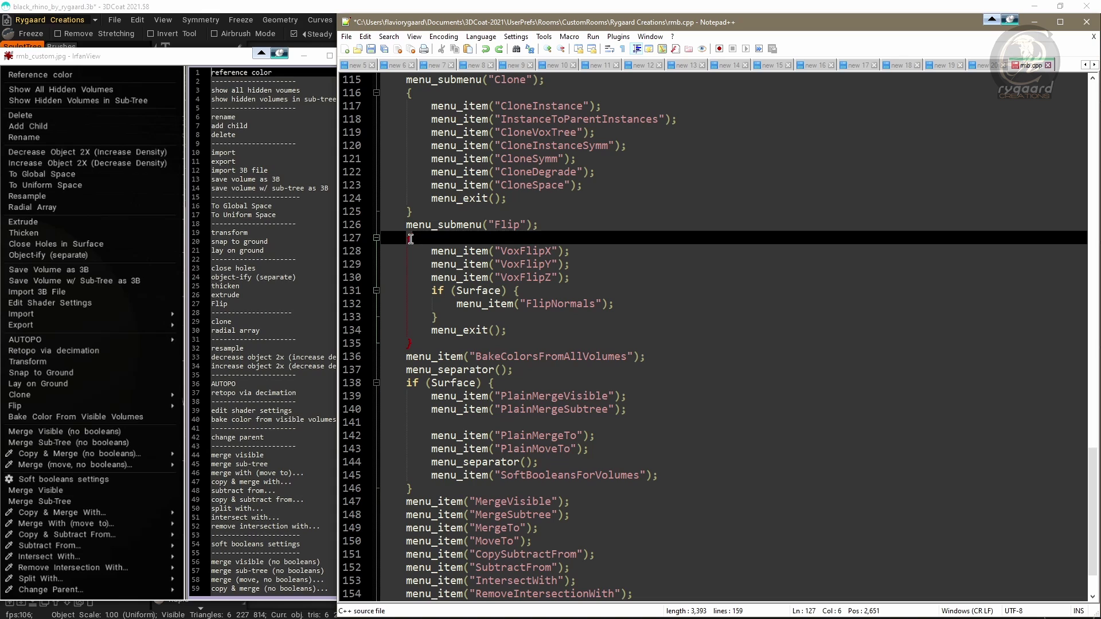
click(425, 339)
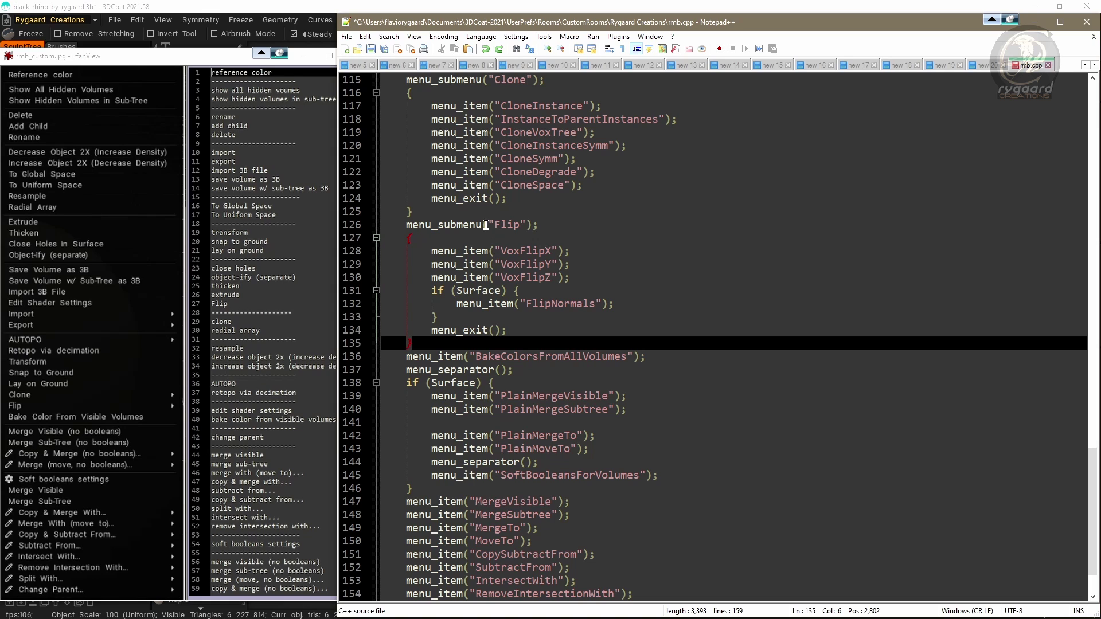
click(387, 227)
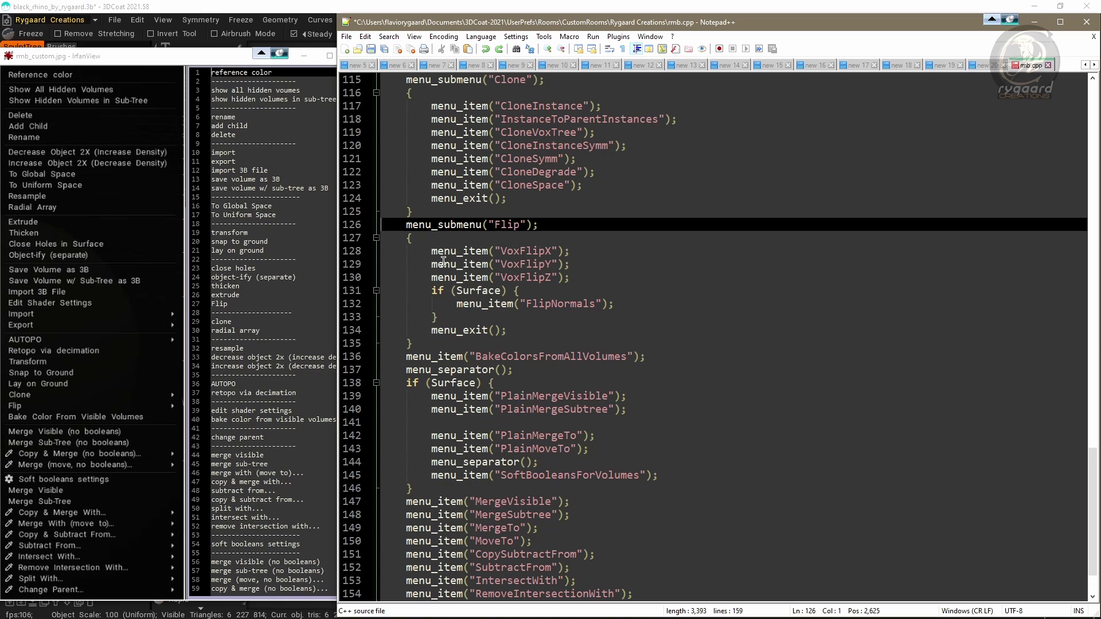
shift+click(423, 343)
key(ctrl+c)
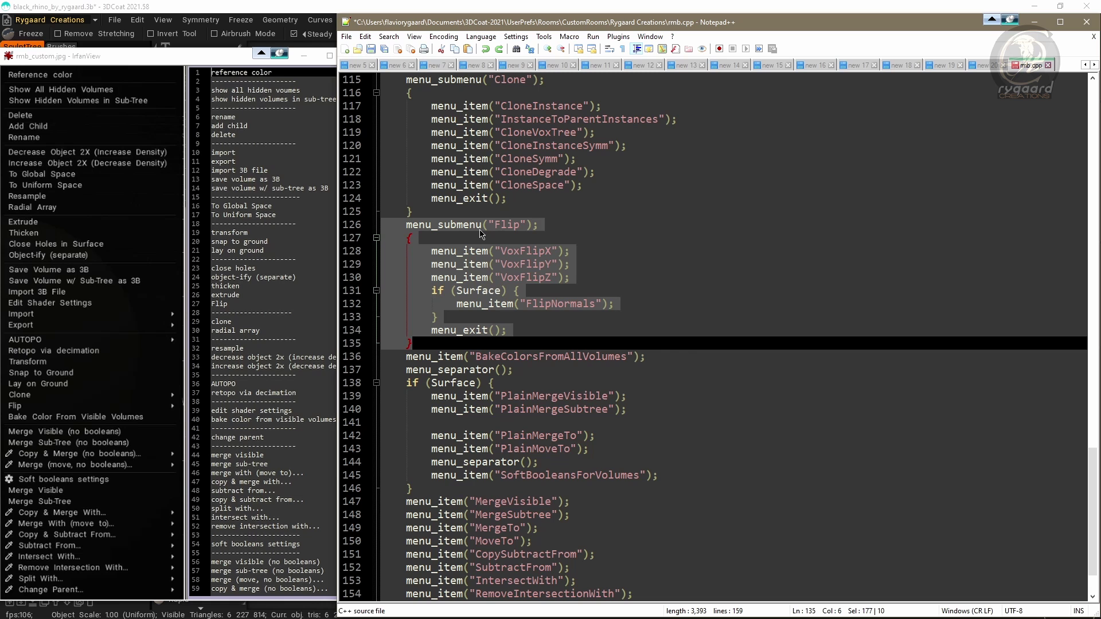
key(Delete)
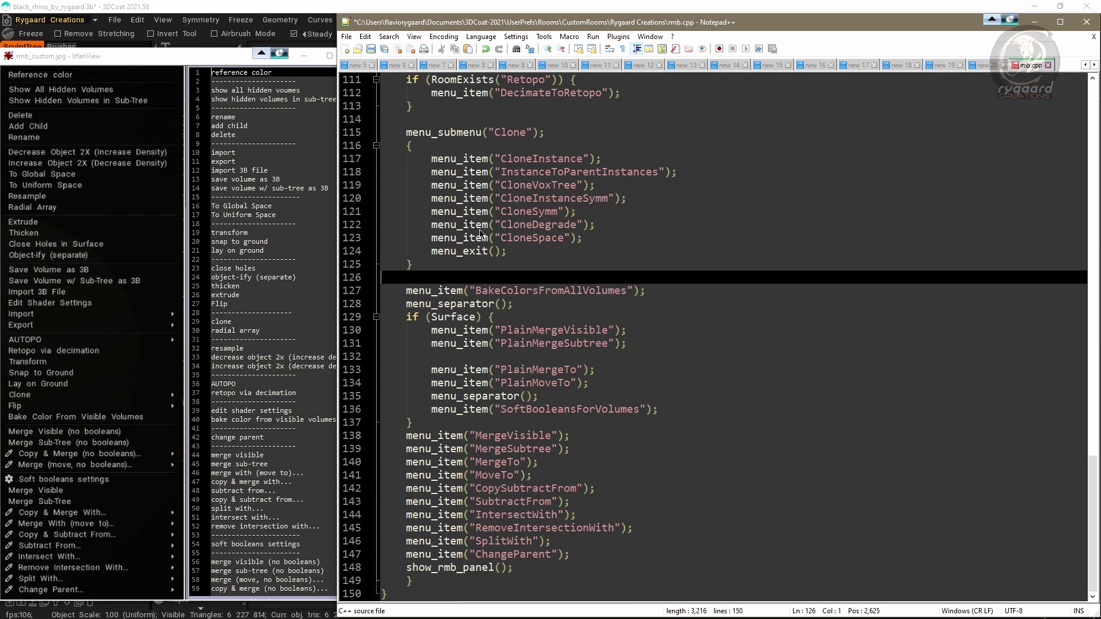
- Paste the Flip submenu block below the closing brace of the first NoCache block, above the IncDencity2X item
scroll(479, 229, up, 9)
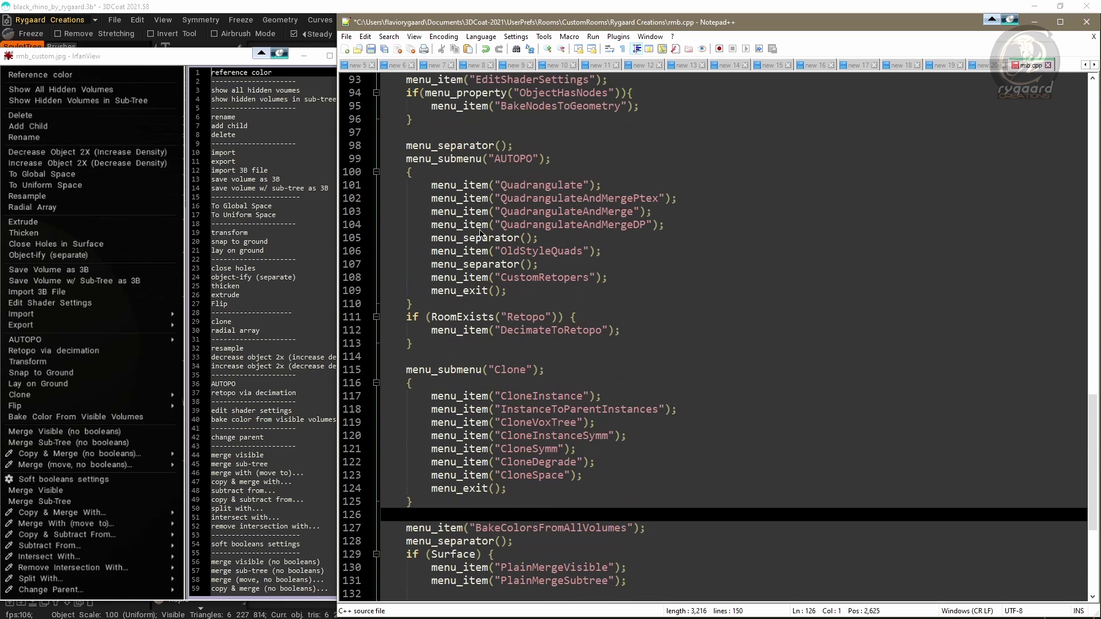
scroll(479, 232, up, 3)
scroll(480, 234, up, 6)
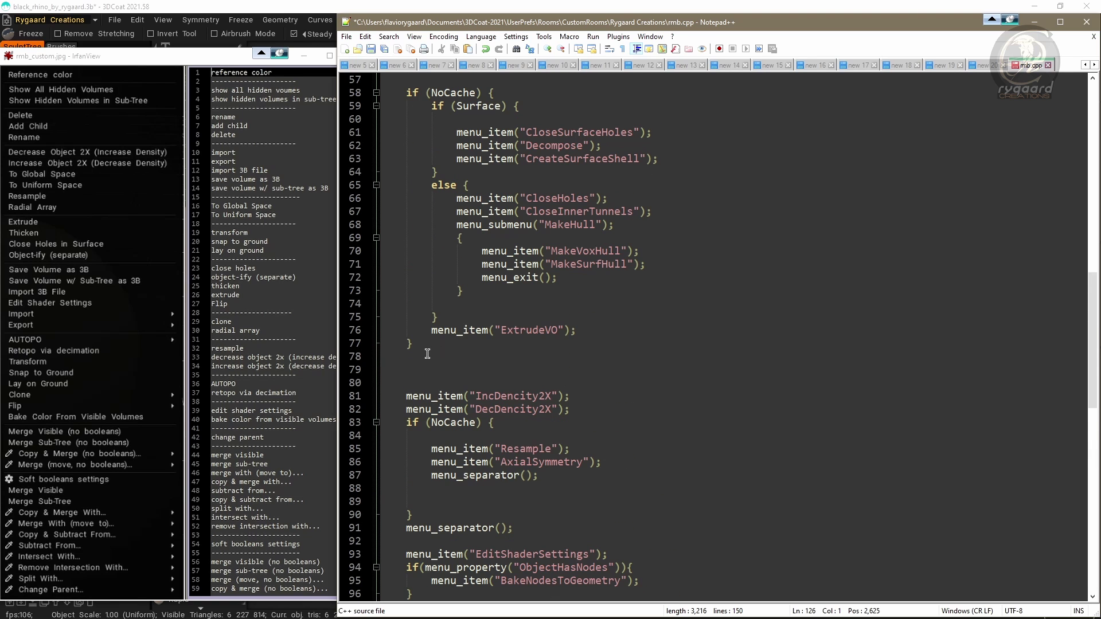
click(423, 356)
scroll(413, 258, up, 3)
scroll(401, 133, down, 2)
click(401, 133)
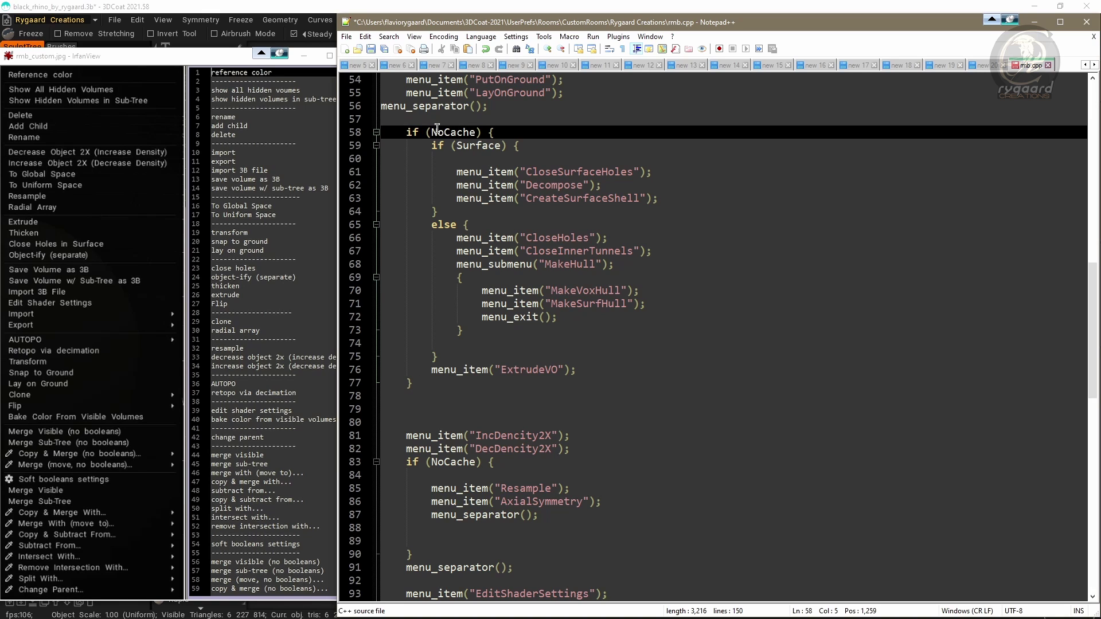
click(415, 399)
key(Return)
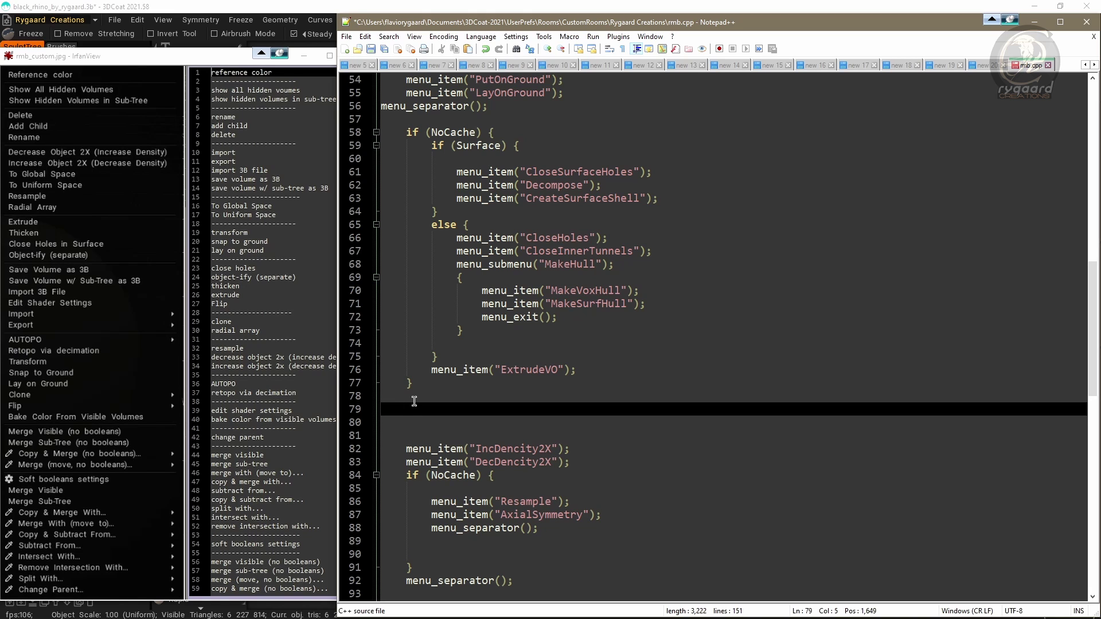
key(ctrl+v)
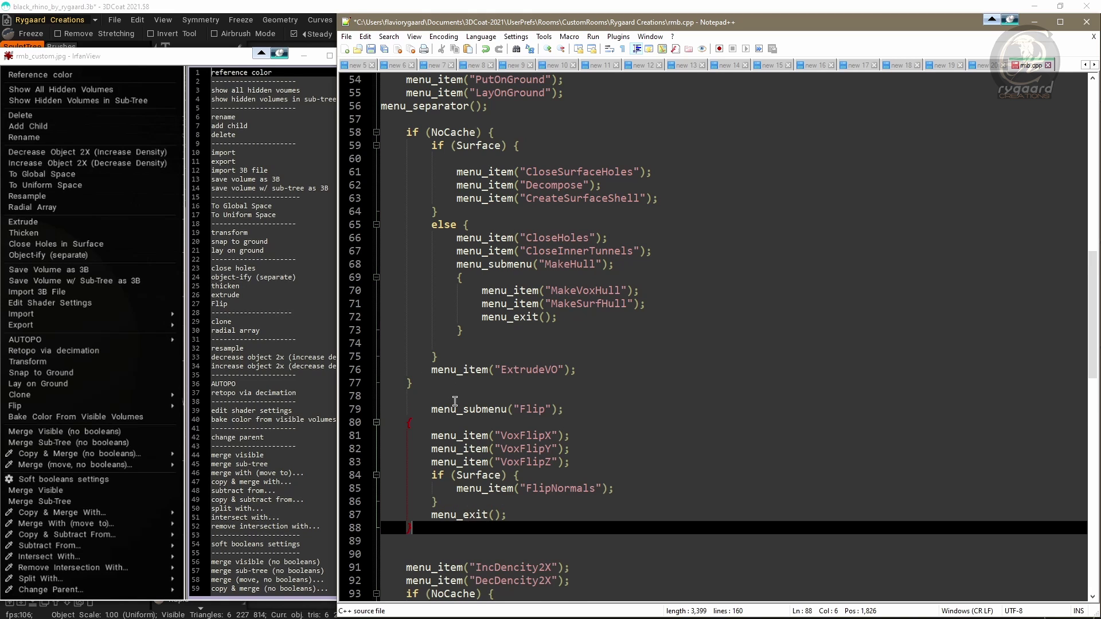
- Copy the menu_separator(); line below LayOnGround and insert it directly under the Flip submenu's closing brace
scroll(456, 395, down, 2)
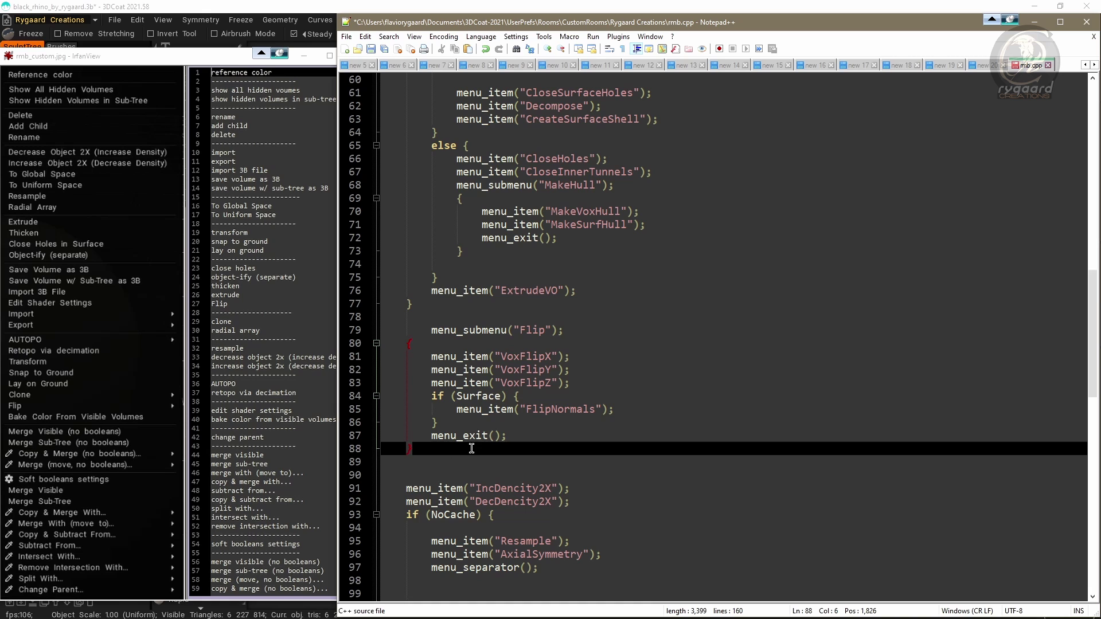
scroll(470, 435, up, 3)
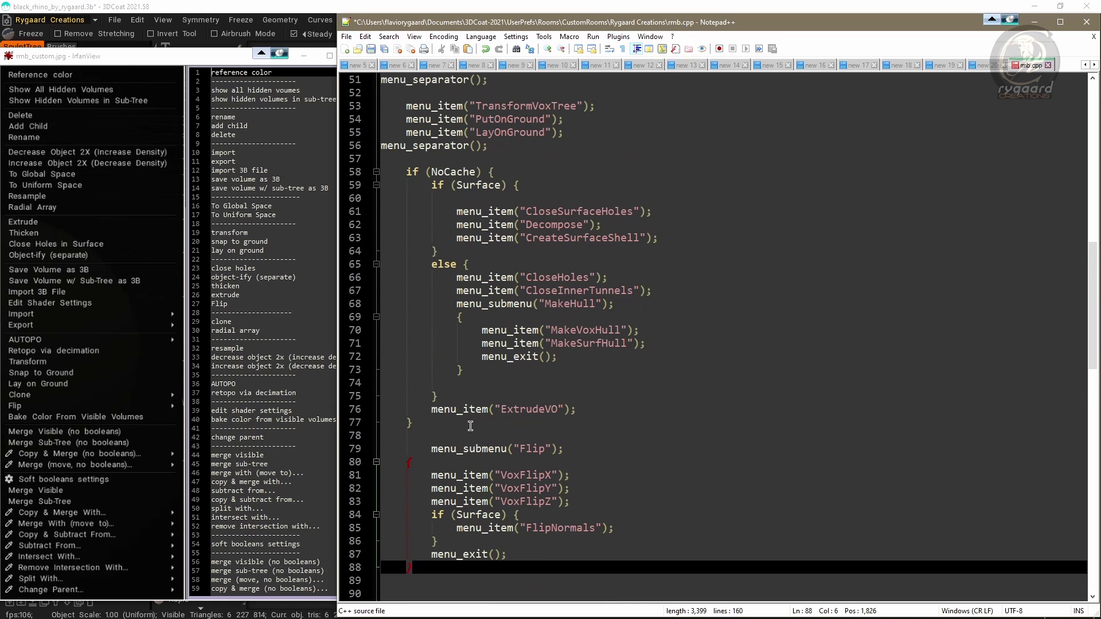
click(382, 147)
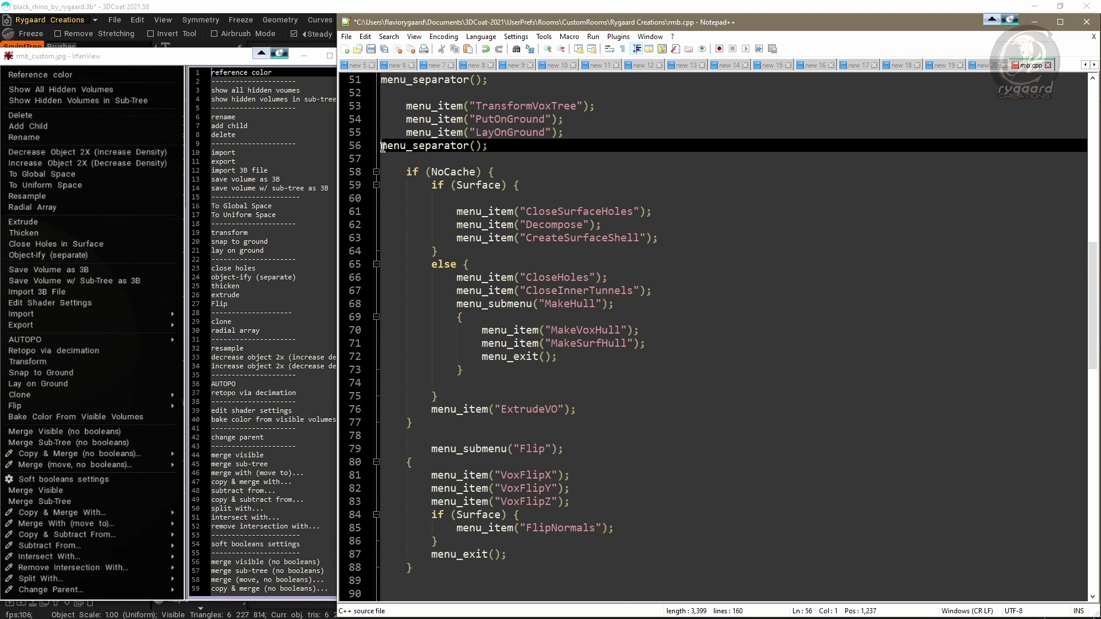
shift+click(488, 148)
key(ctrl+c)
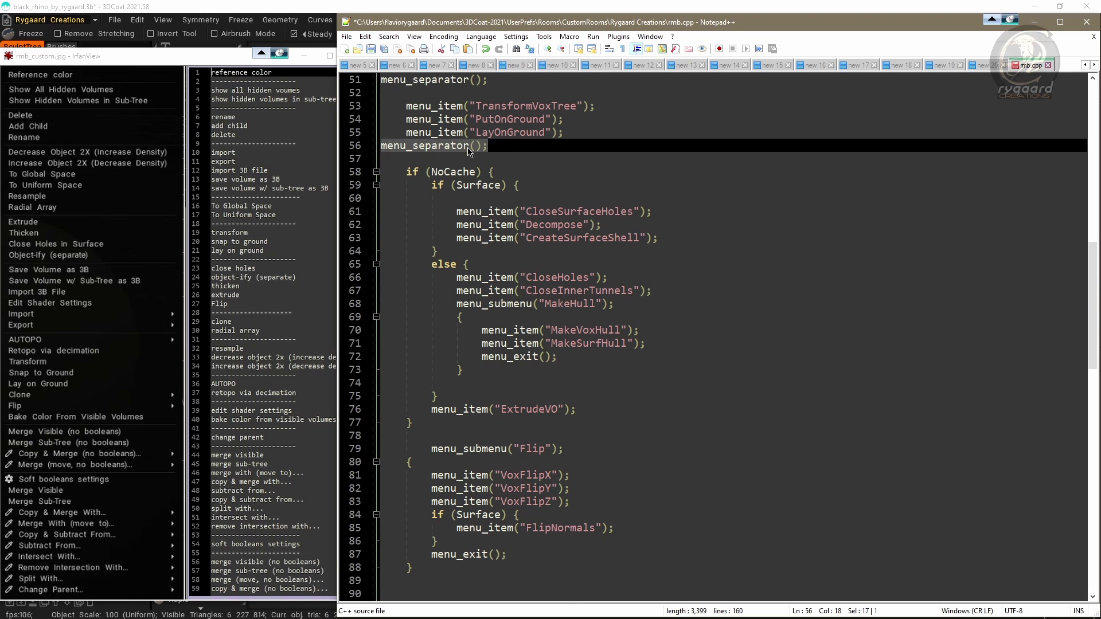
scroll(469, 152, down, 5)
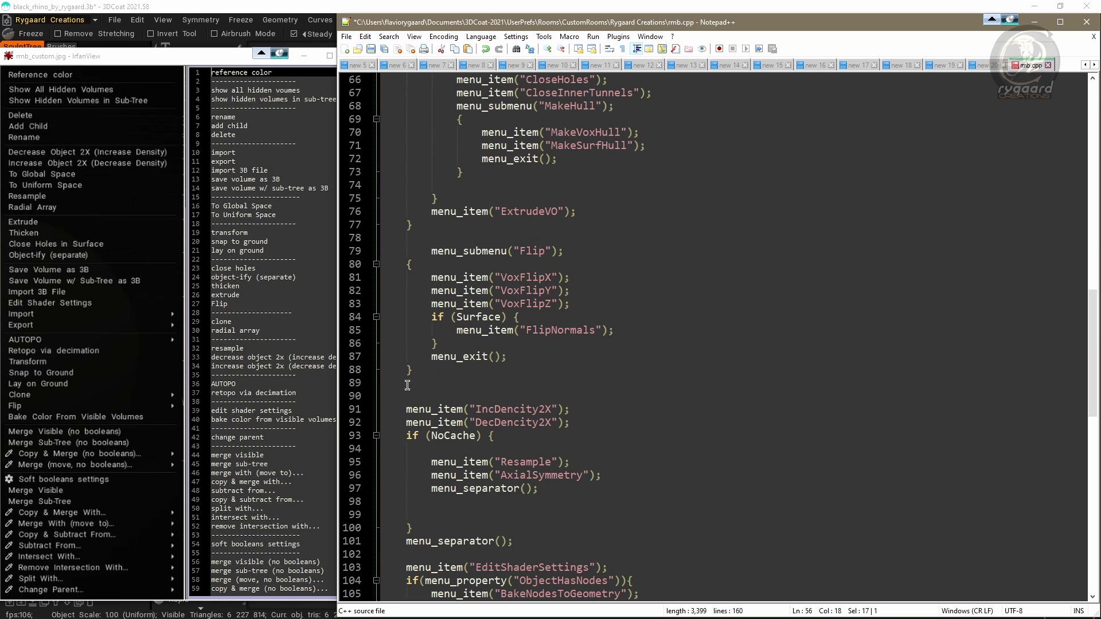
click(391, 381)
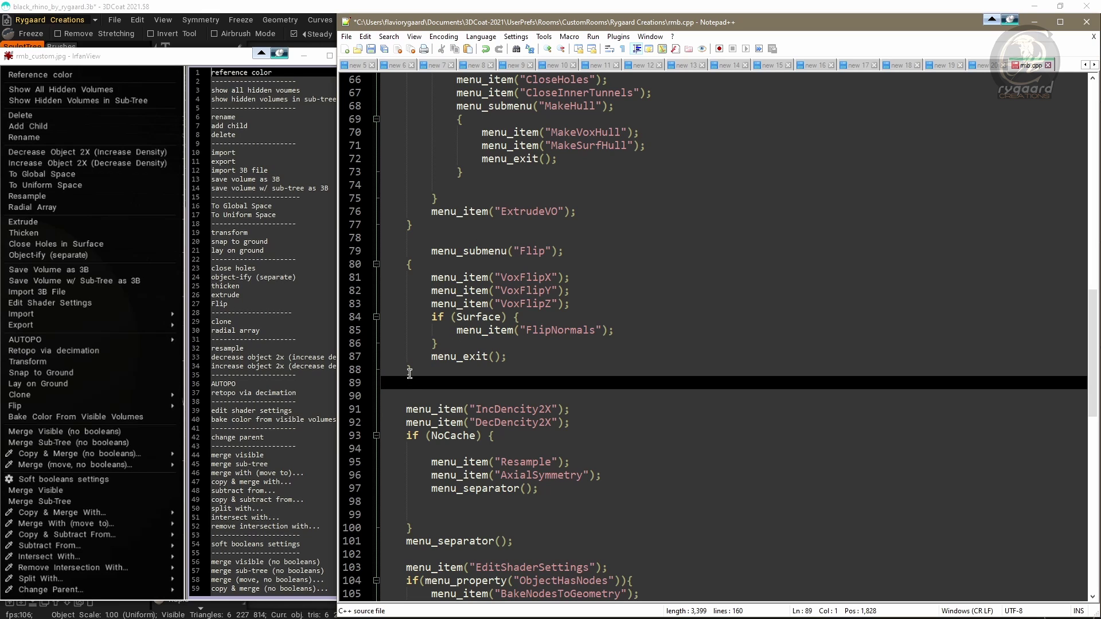
key(ctrl+v)
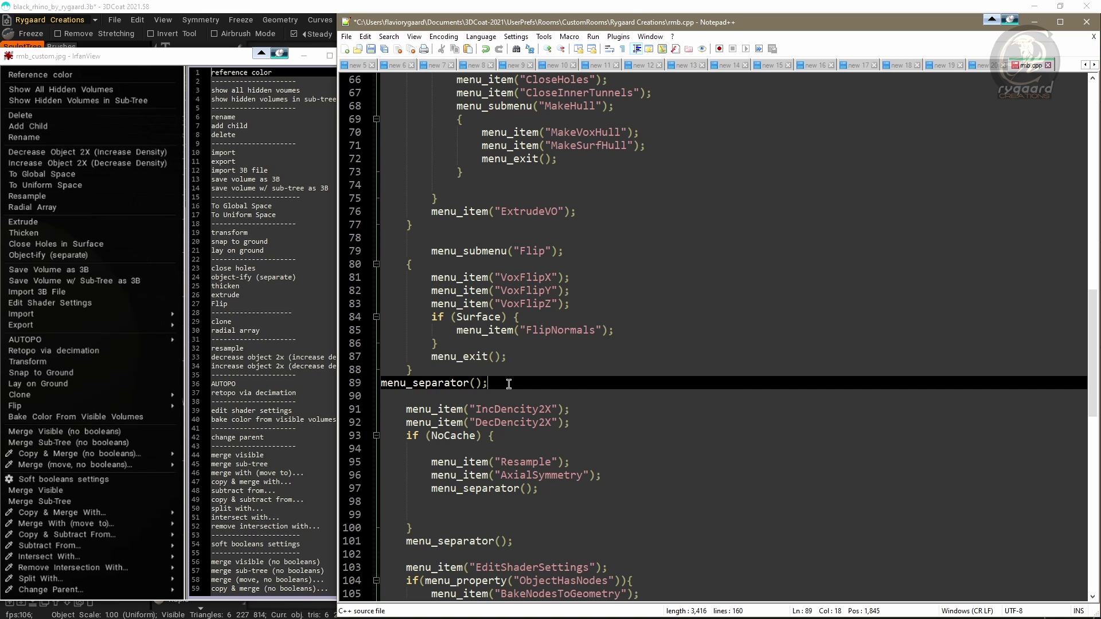
- Remove the blank lines above CloseSurfaceHoles and below the MakeHull submenu's closing brace
scroll(509, 385, up, 4)
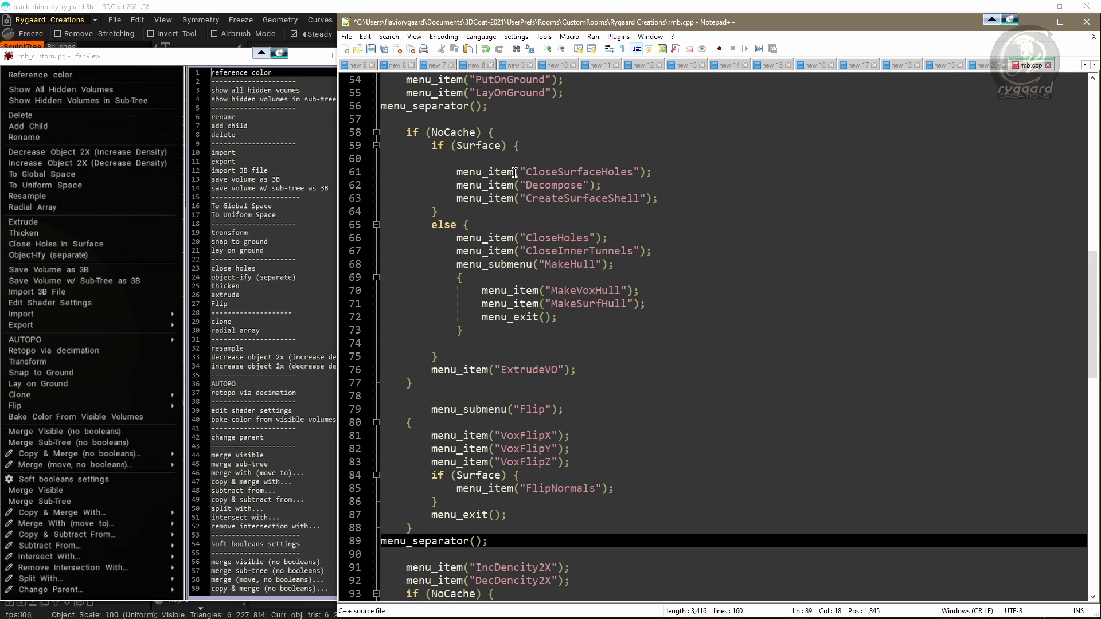
click(464, 159)
key(BackSpace)
key(BackSpace)
key(BackSpace)
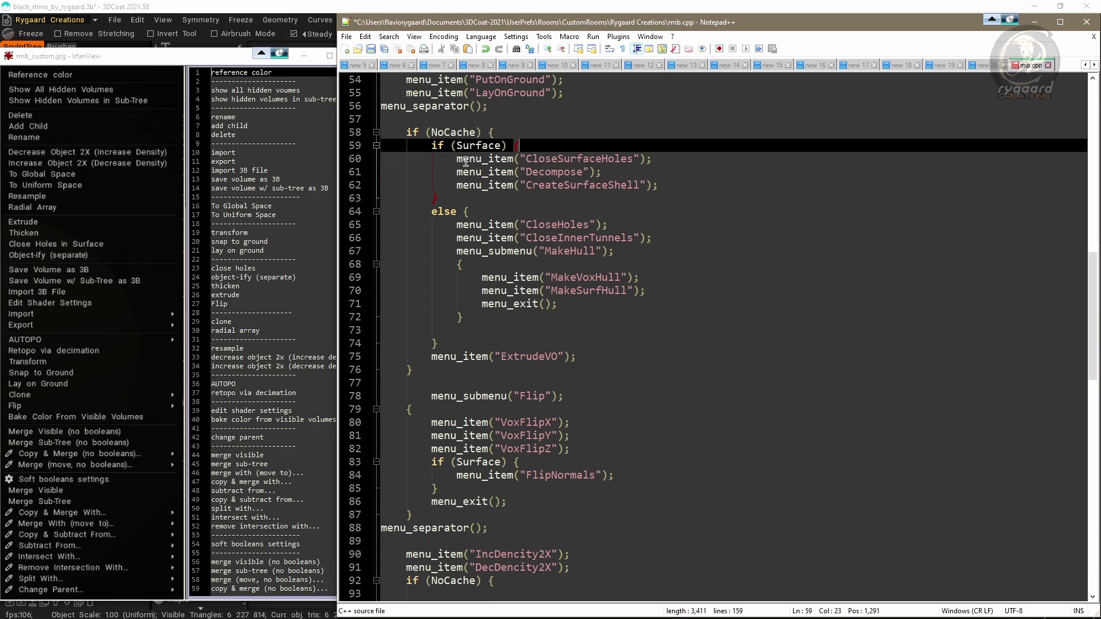
click(475, 330)
key(BackSpace)
key(BackSpace)
key(BackSpace)
key(BackSpace)
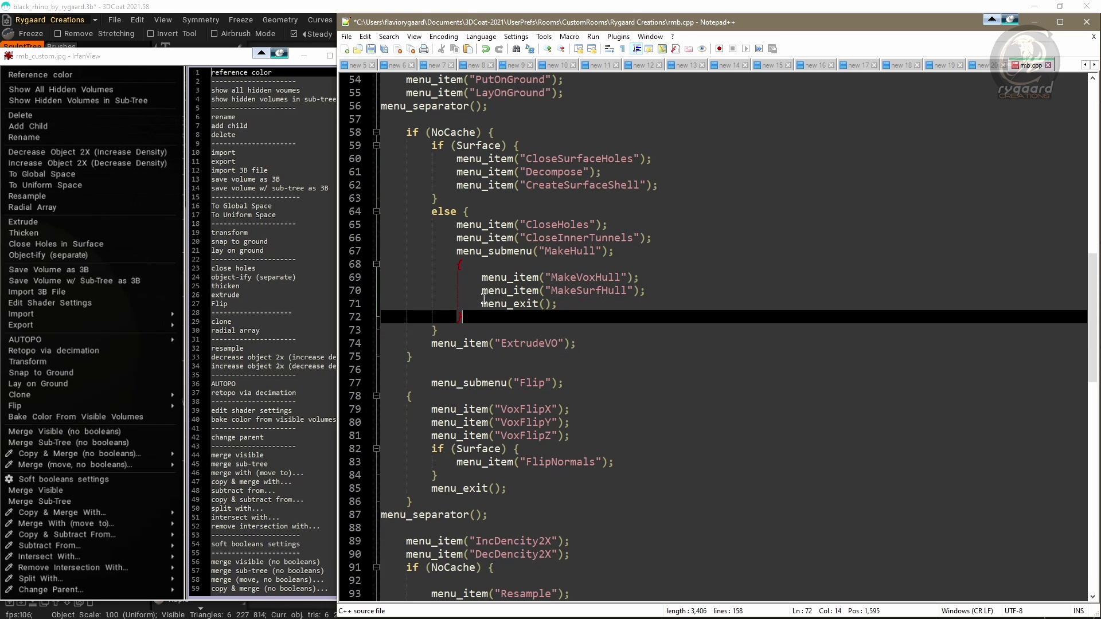
- Save and close rmb.cpp, then return to 3DCoat and confirm the Edit the room dialog
scroll(485, 301, down, 1)
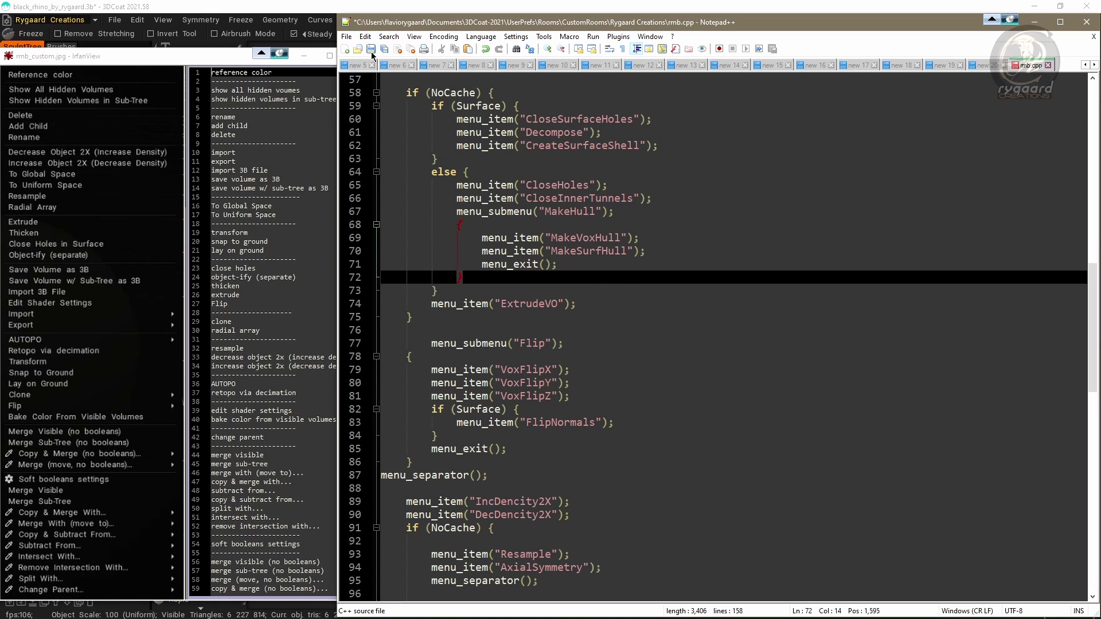
key(ctrl+s)
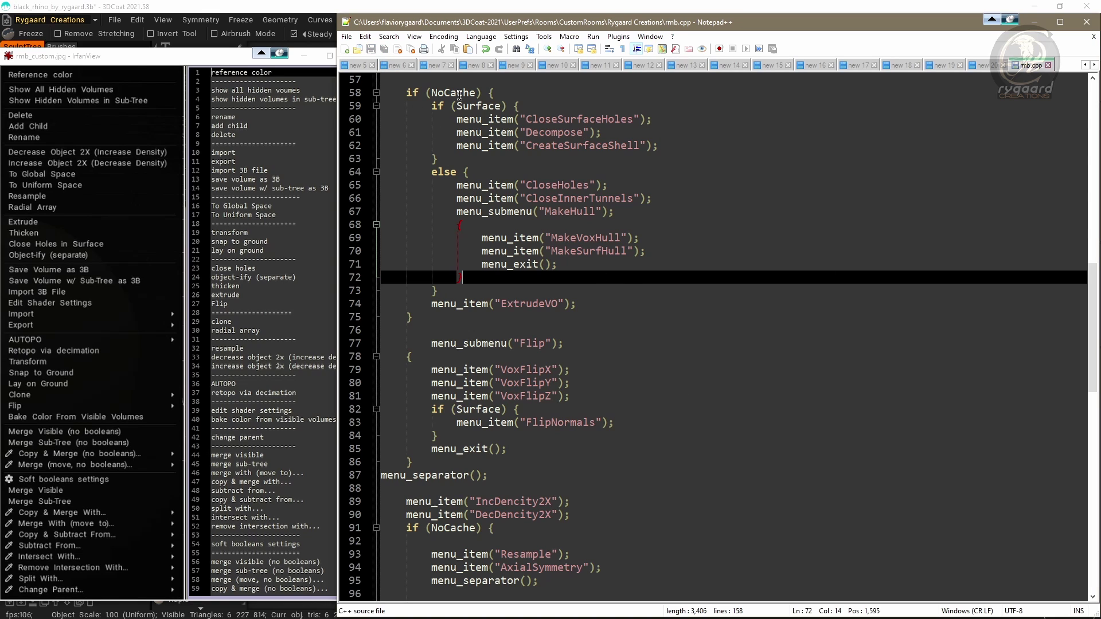
click(1048, 65)
click(1034, 23)
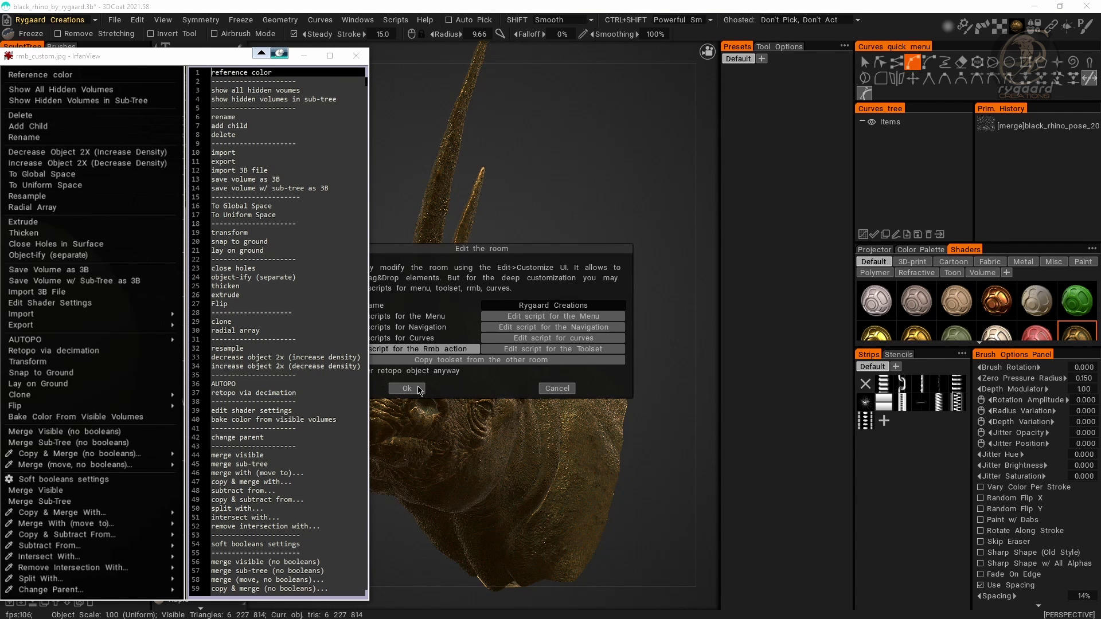
click(407, 389)
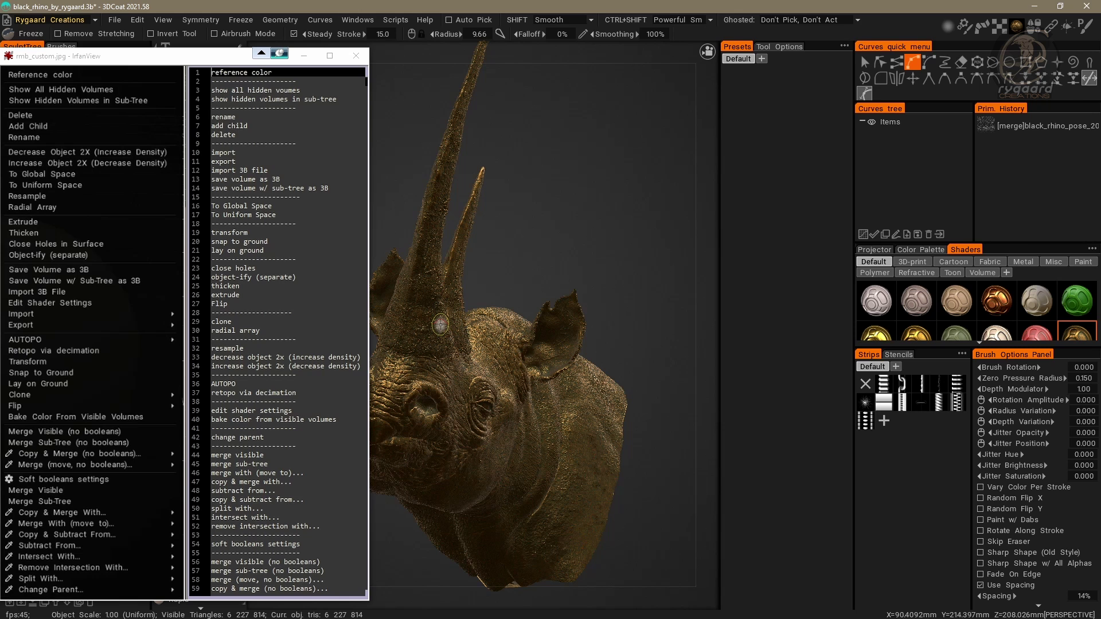
- Open the viewport's right-click menu and compare its item order with the planned list
right_click(446, 325)
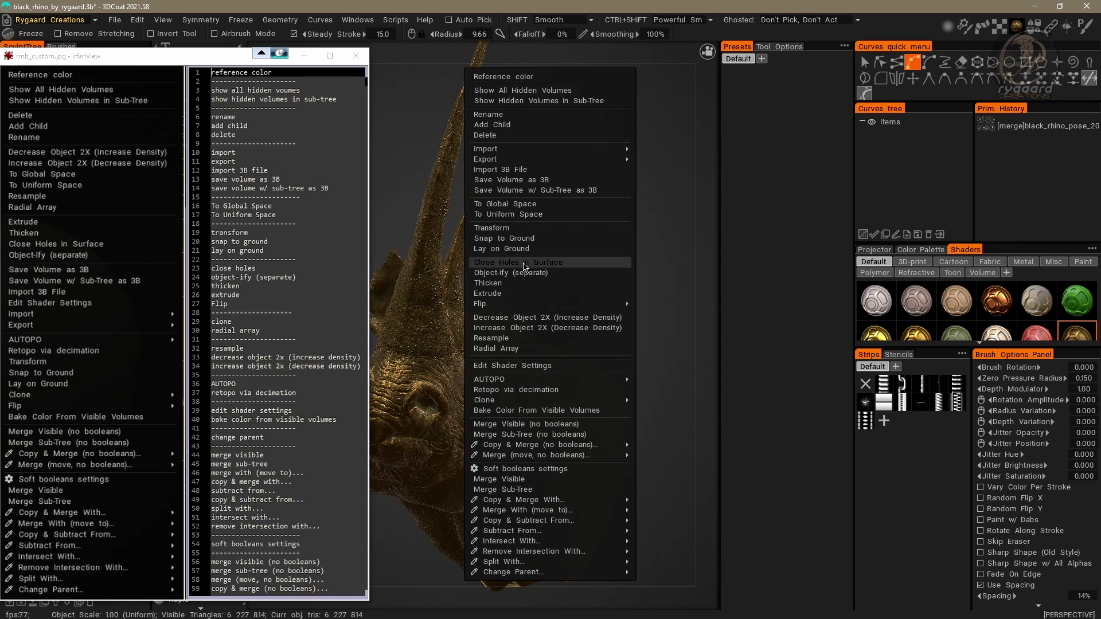
mouse_move(525, 305)
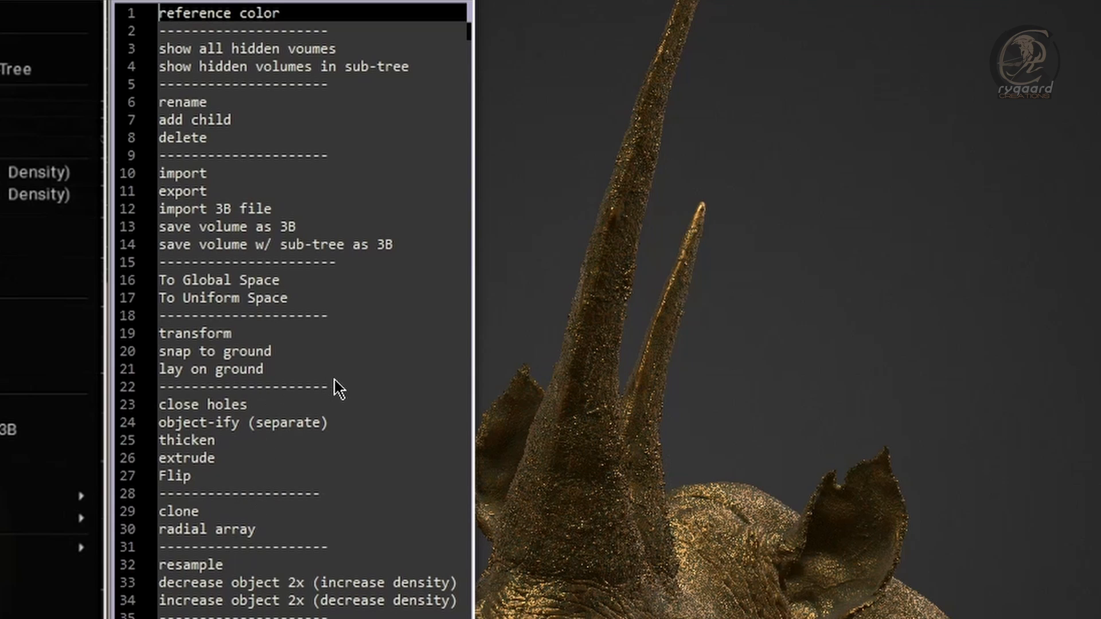
right_click(571, 473)
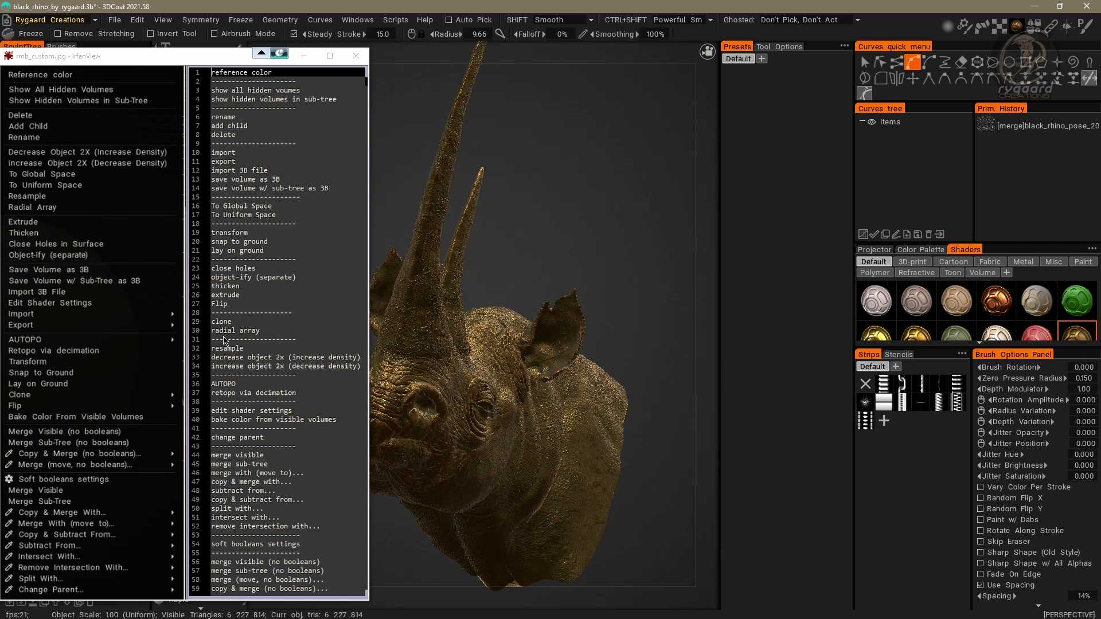
- Open the room's script for the Rmb action and go to the Clone submenu in rmb.cpp
click(7, 20)
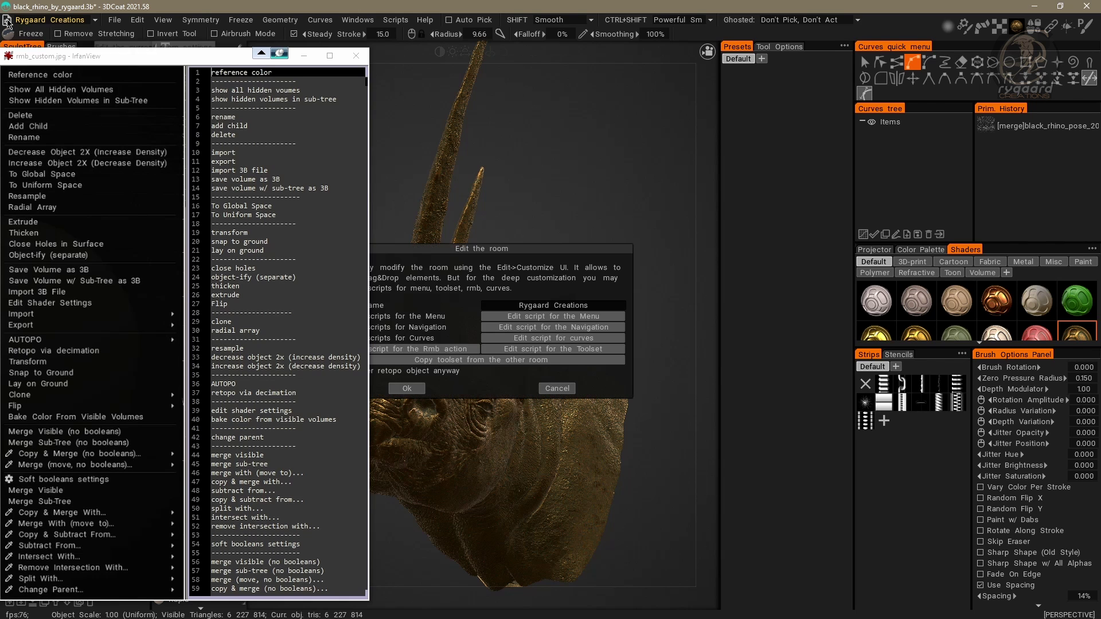
click(441, 348)
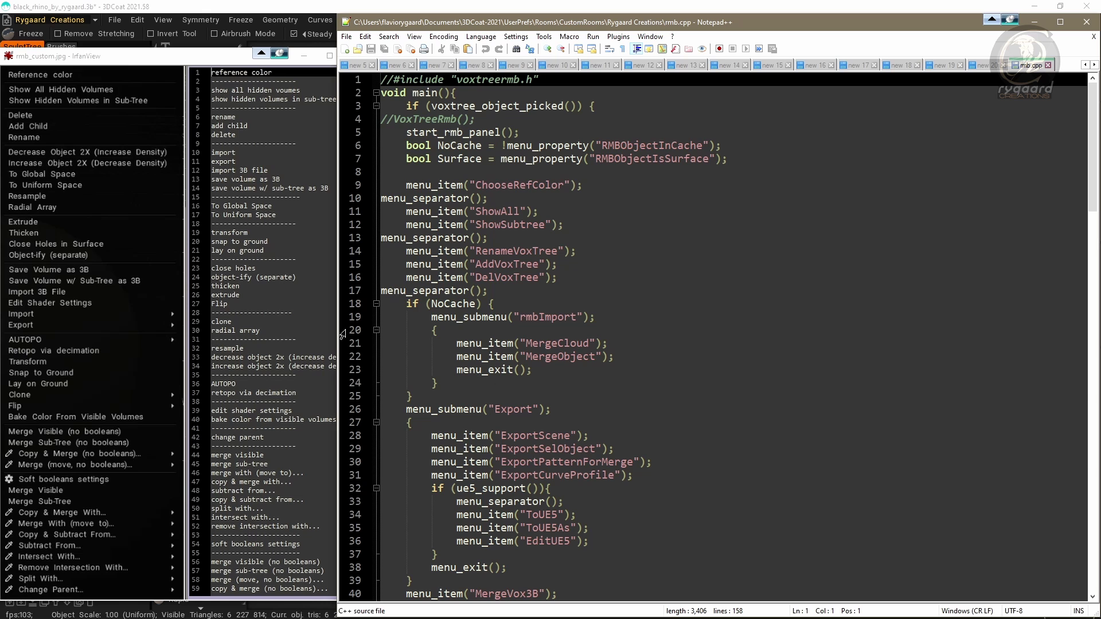
scroll(491, 335, down, 20)
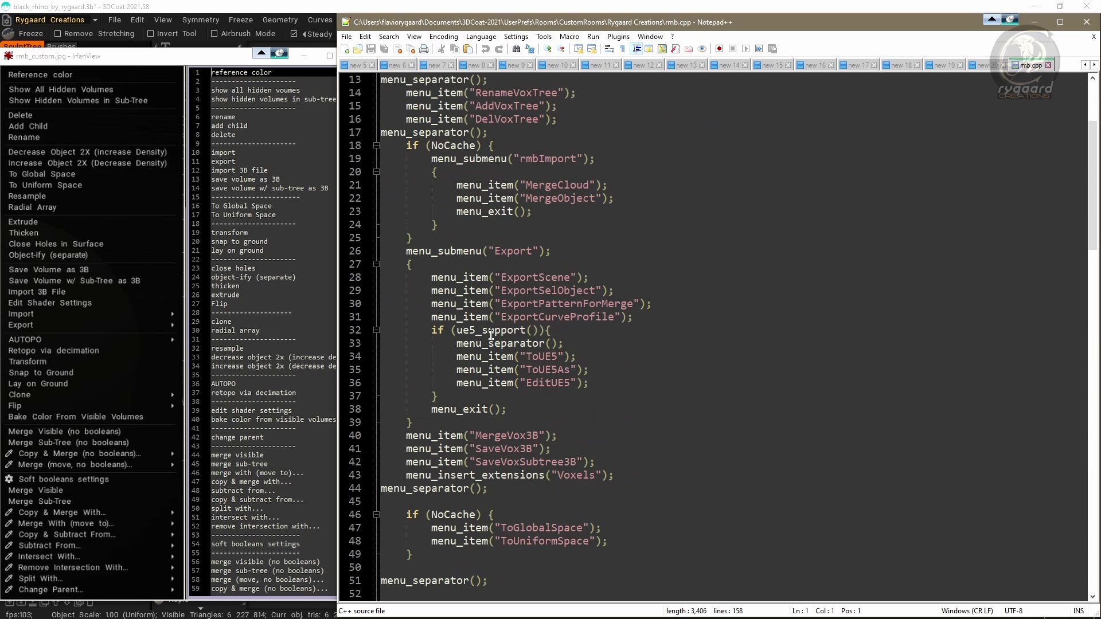
scroll(491, 335, down, 12)
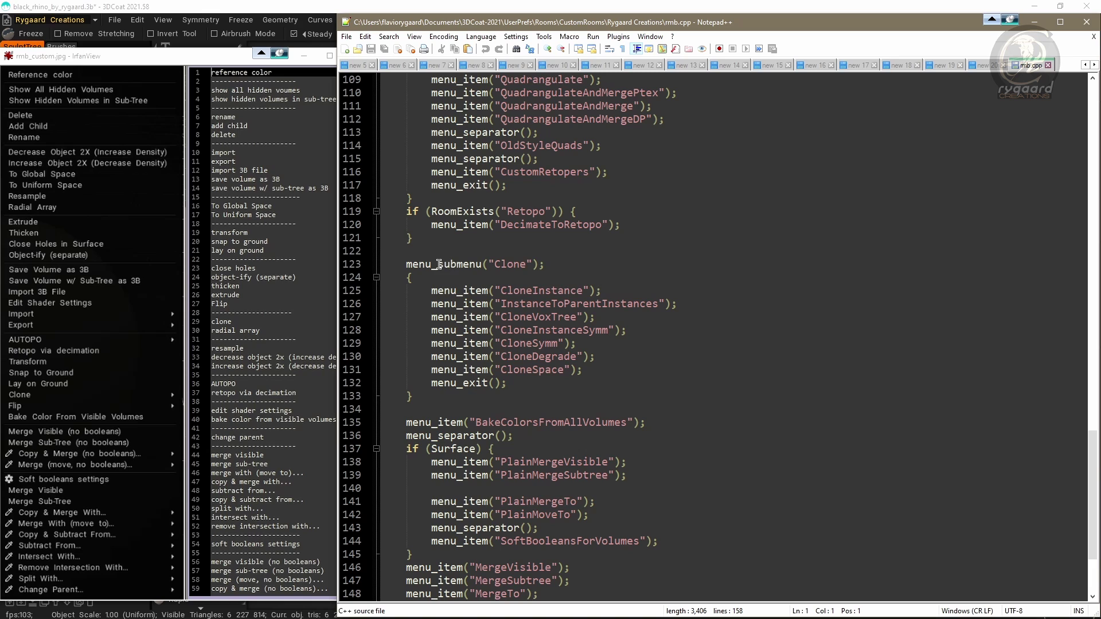
- Cut the whole Clone submenu block, including its braces, from above the BakeColorsFromAllVolumes item
click(388, 266)
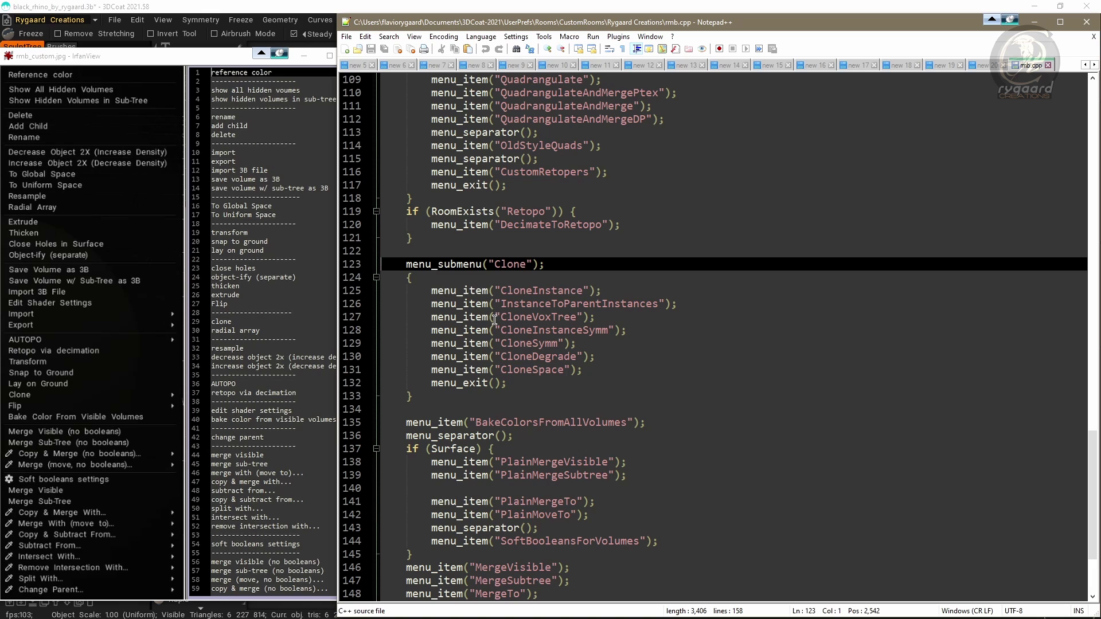
click(414, 278)
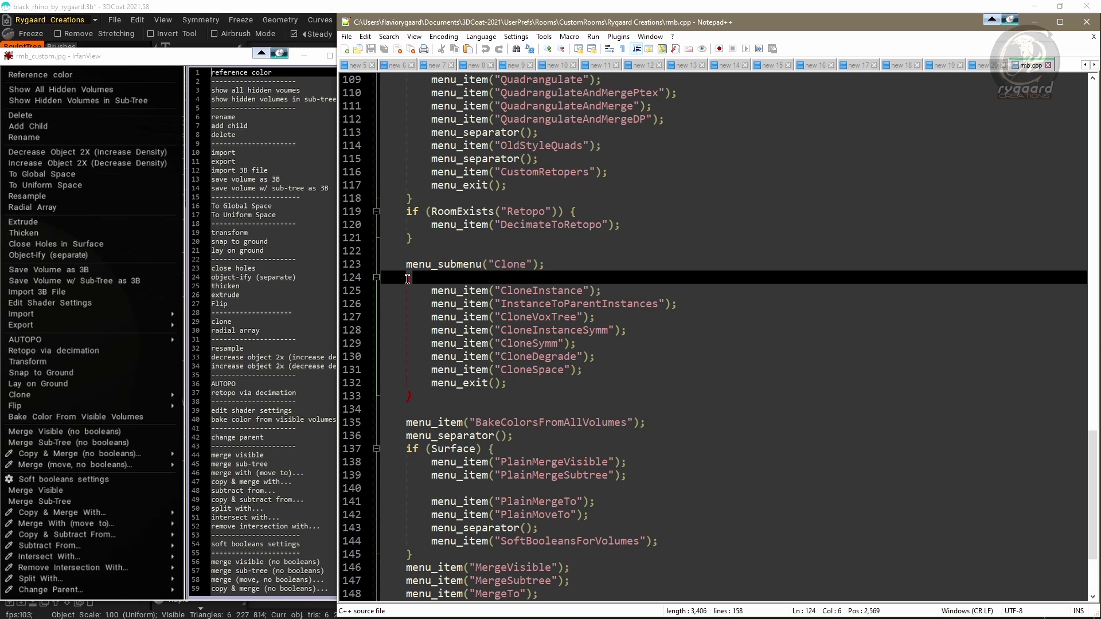
click(434, 398)
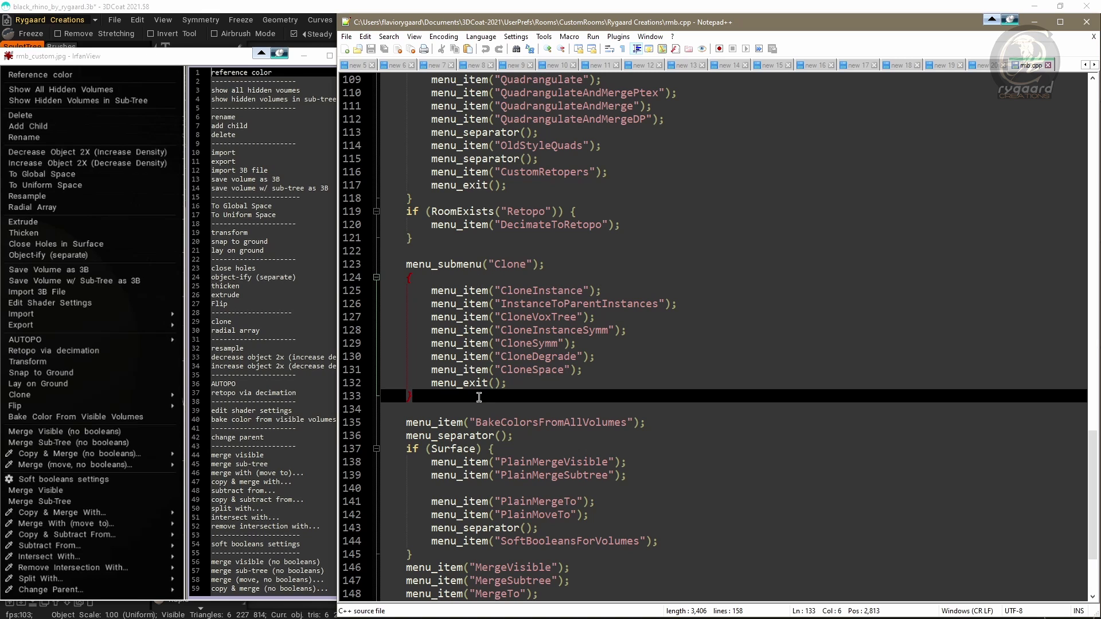
click(385, 266)
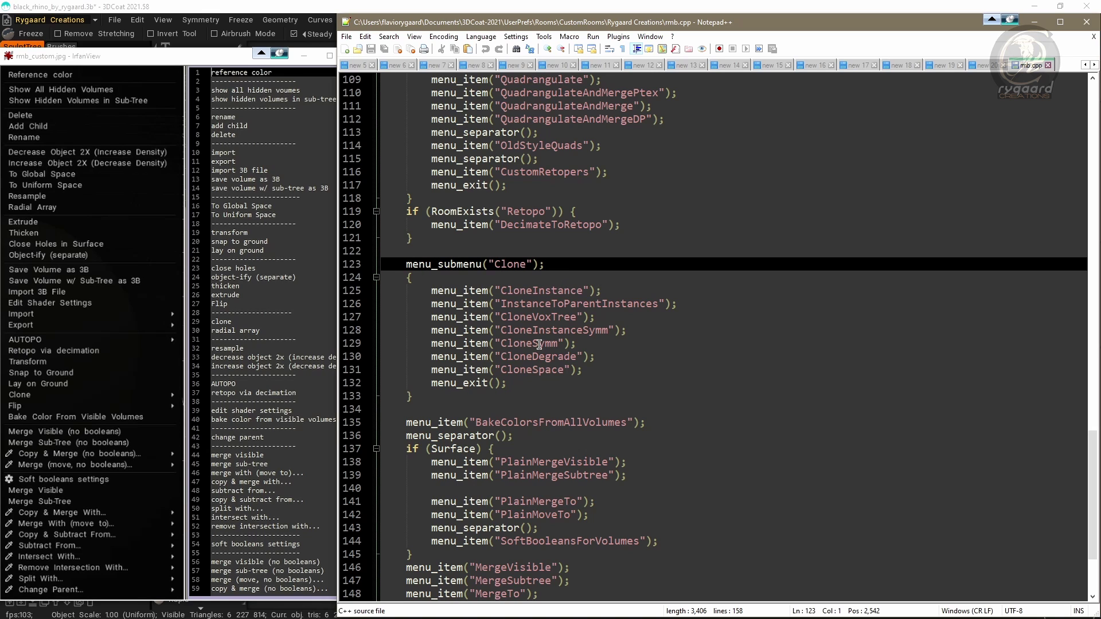
shift+click(419, 394)
key(ctrl+c)
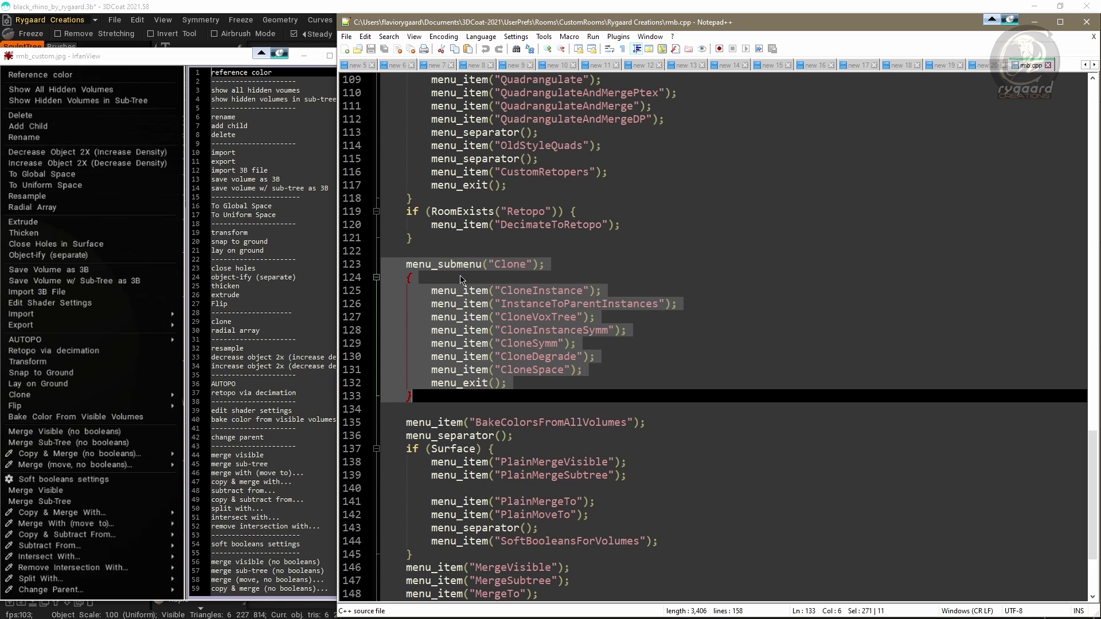
key(Delete)
- Paste the Clone submenu block below the menu_separator(); that follows the Flip submenu, with a blank line between them
scroll(461, 279, up, 5)
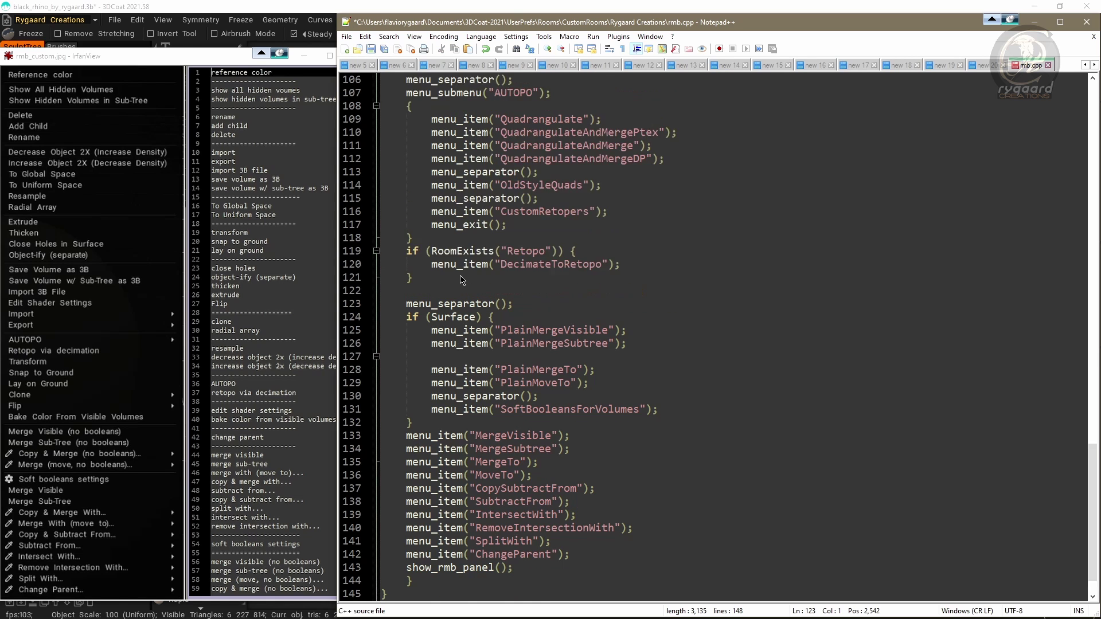
scroll(462, 280, up, 5)
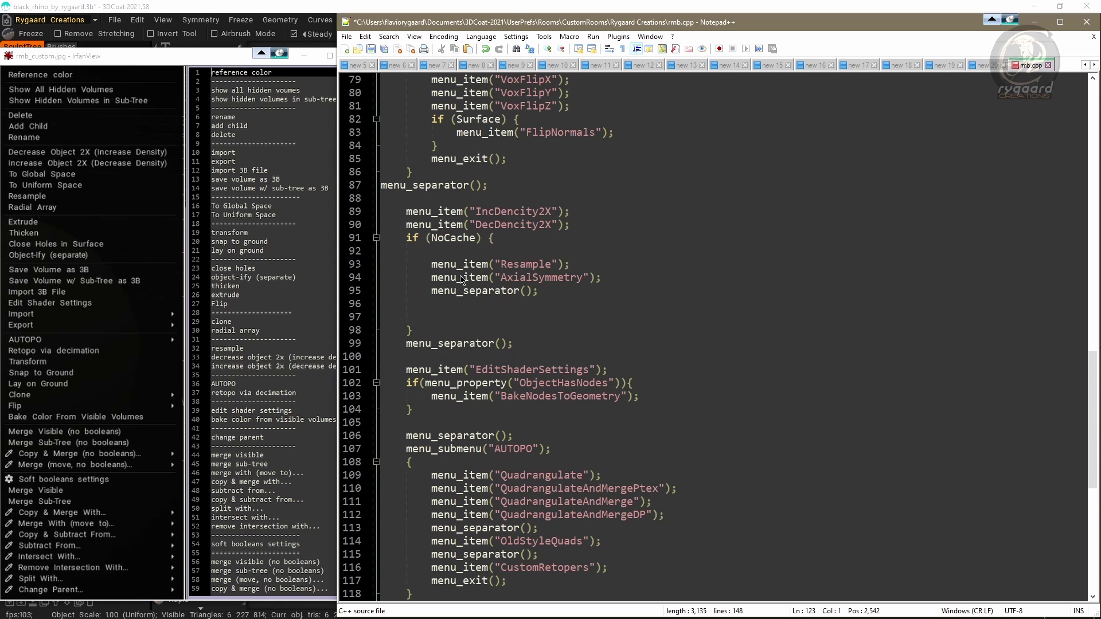
scroll(462, 279, up, 3)
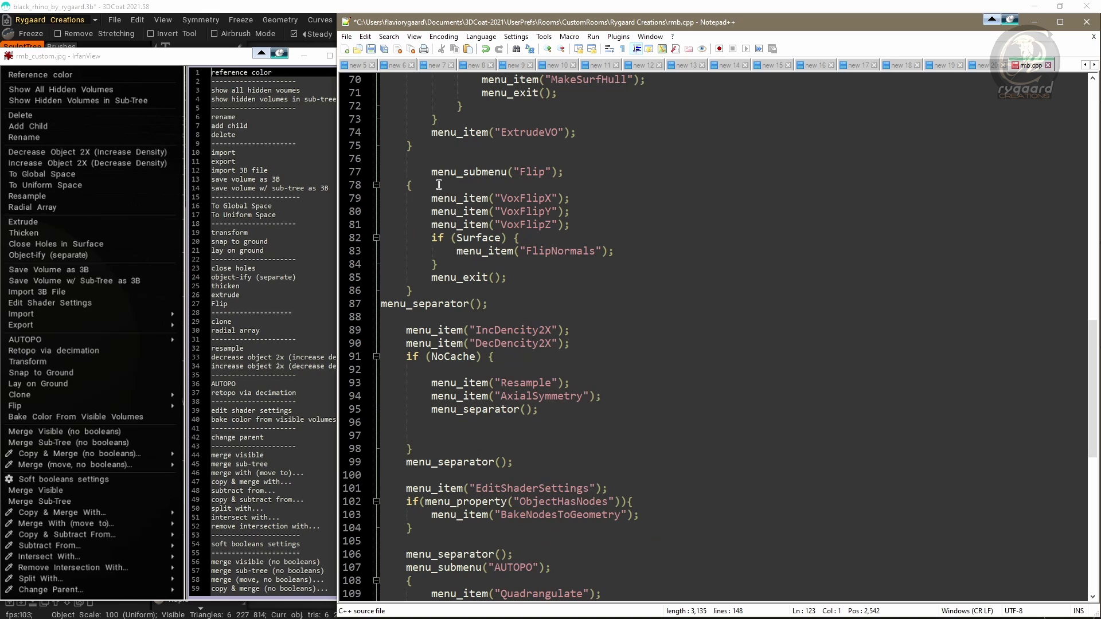
click(422, 172)
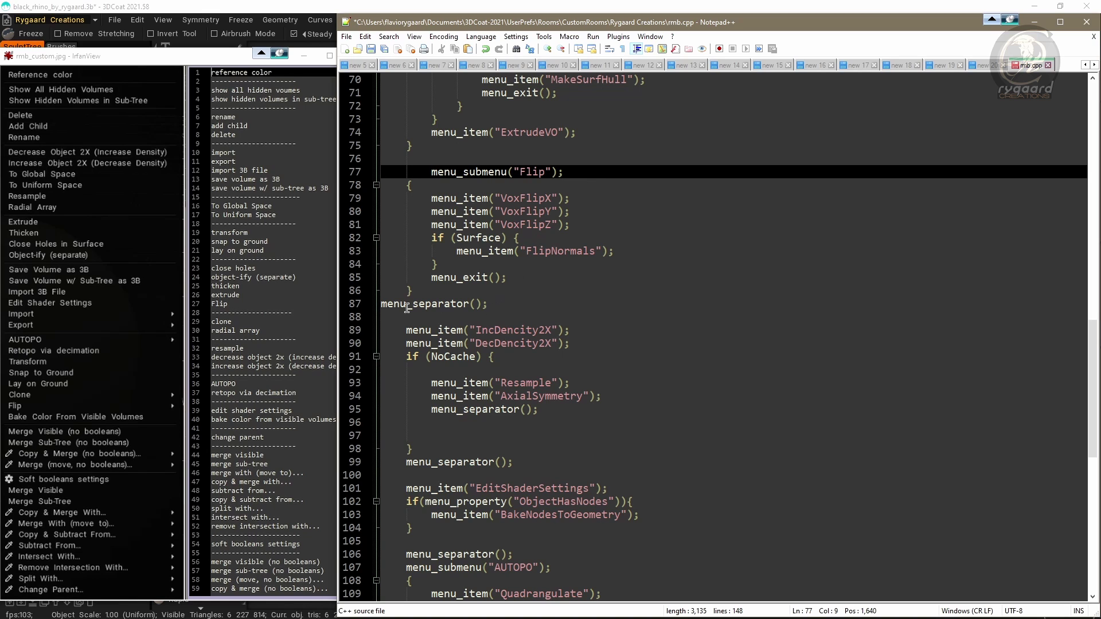
click(495, 303)
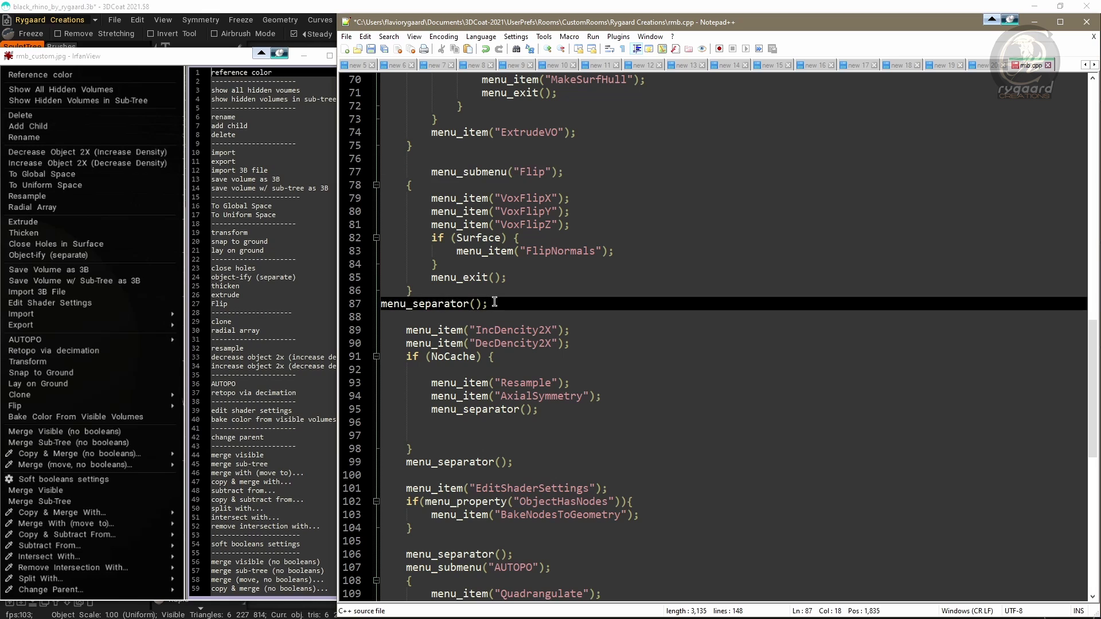
key(Return)
key(Return)
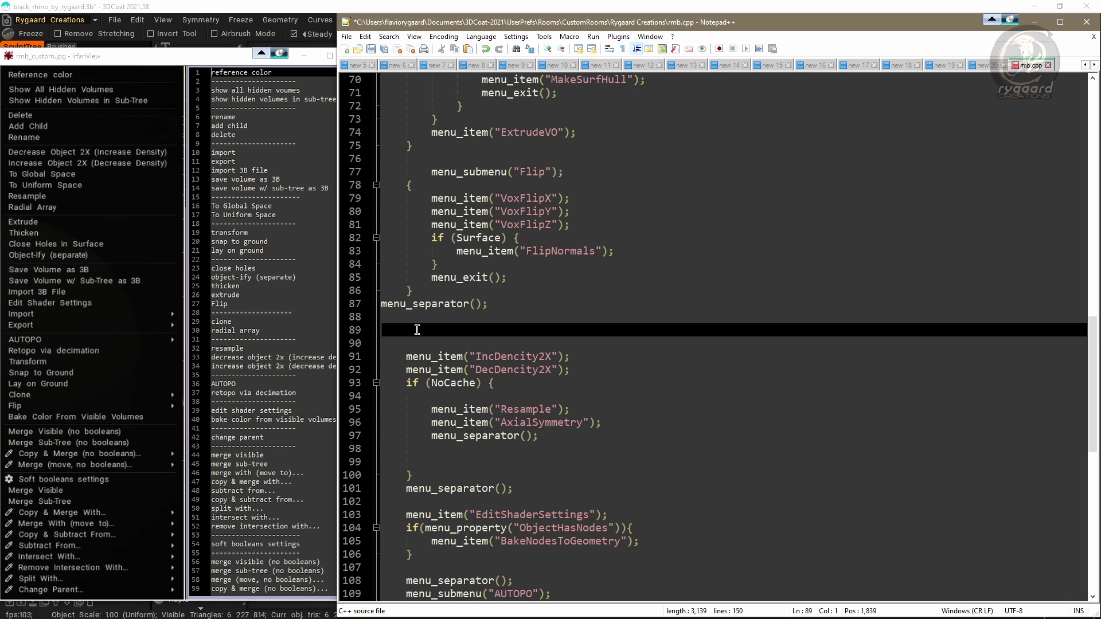
key(ctrl+v)
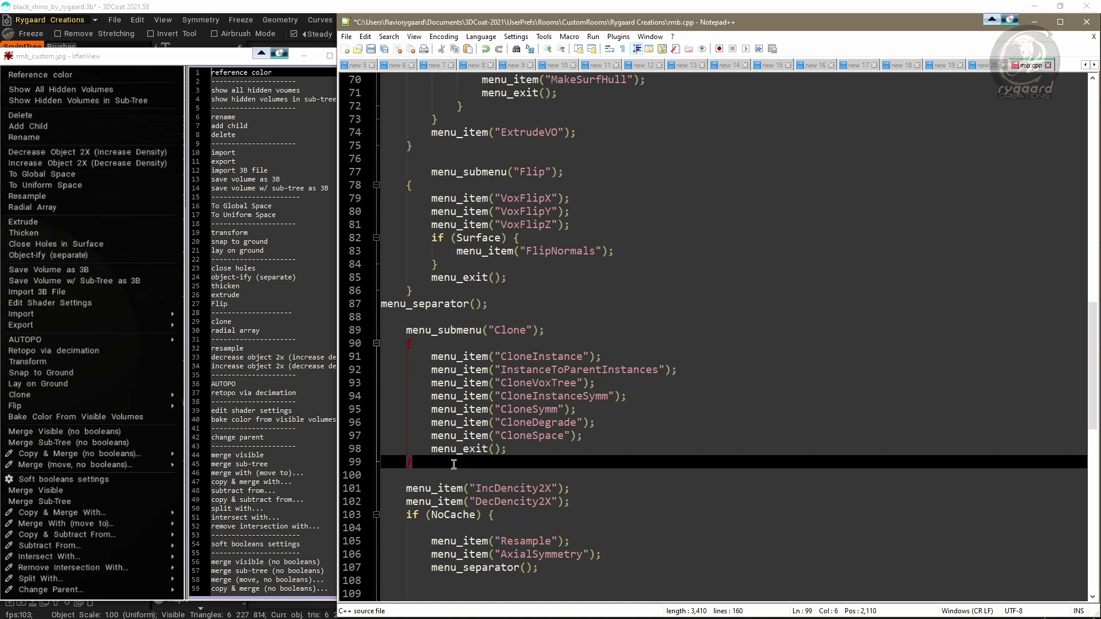
key(ctrl+z)
- Move the AxialSymmetry item to the blank line above Resample inside the NoCache block
scroll(447, 362, down, 2)
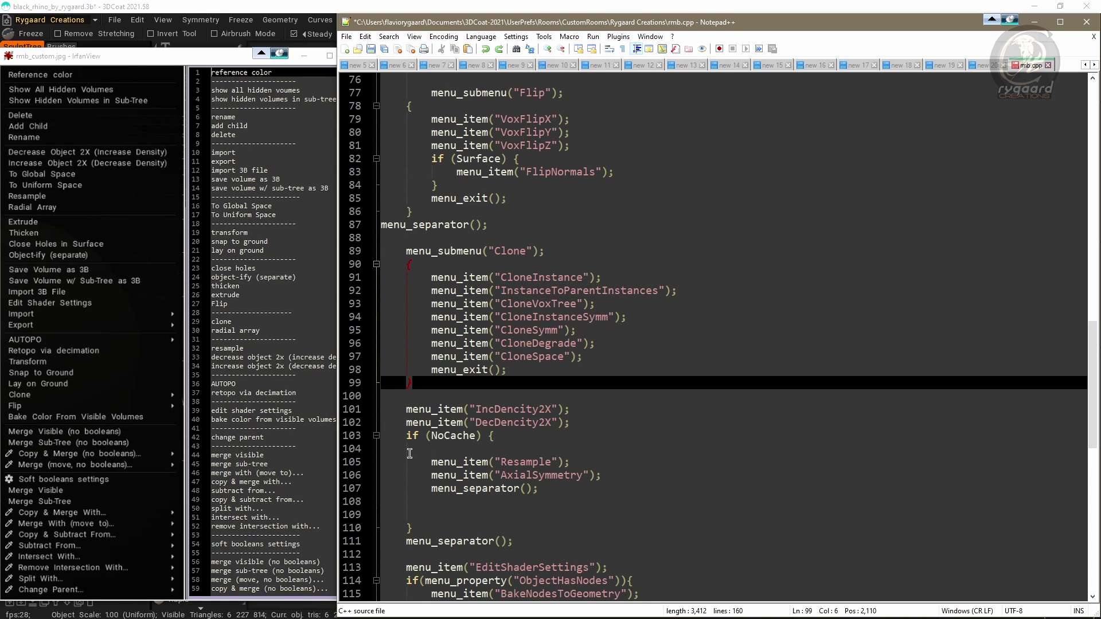
click(389, 436)
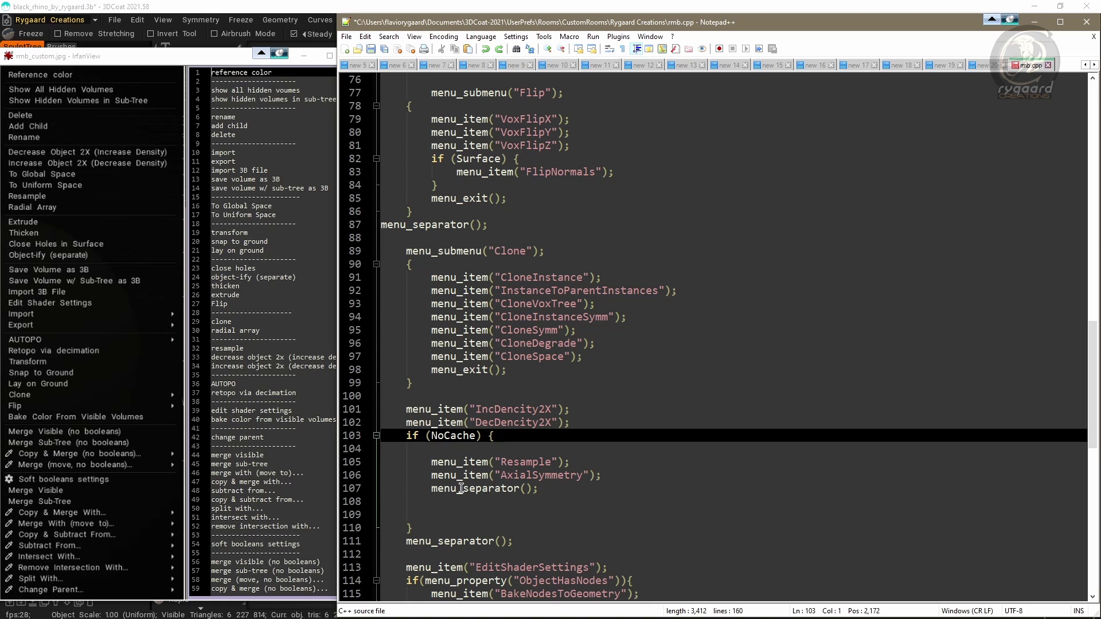
click(427, 476)
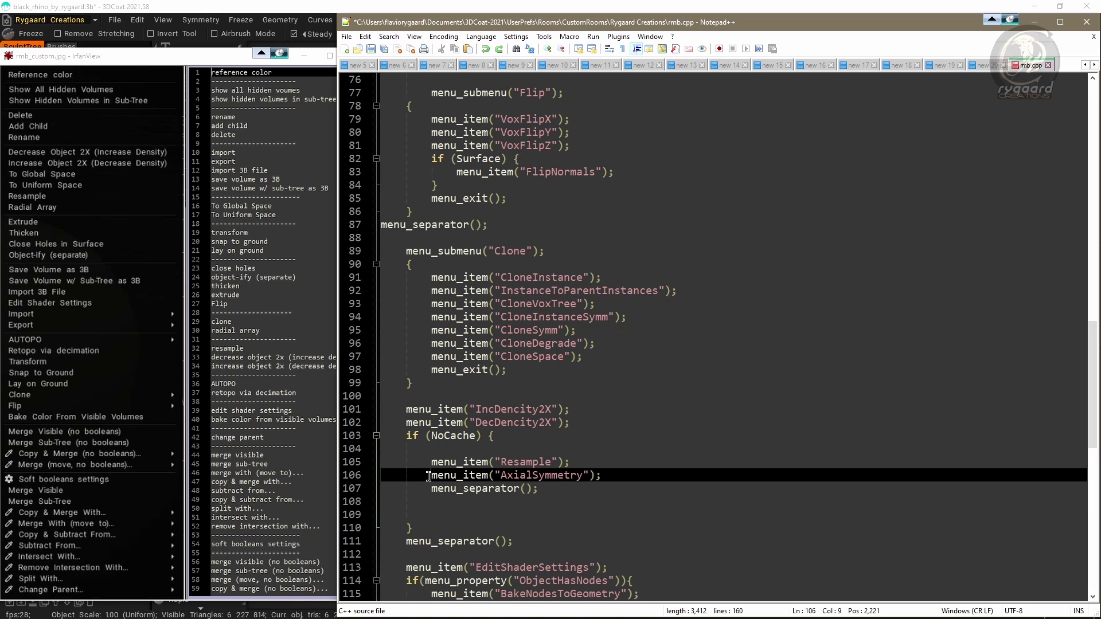
shift+click(610, 475)
key(ctrl+c)
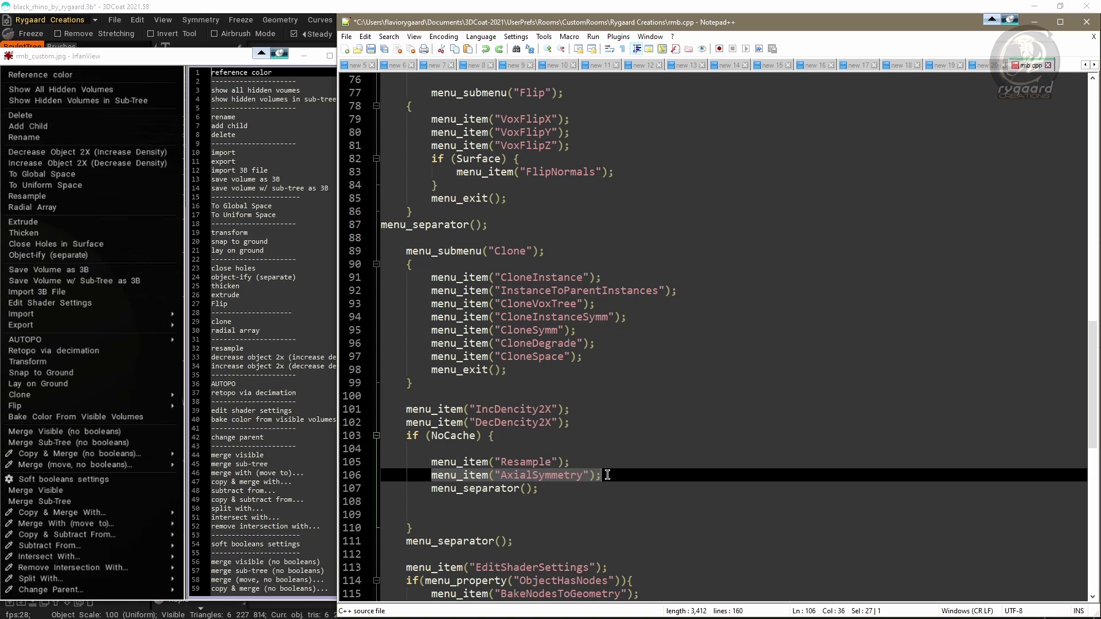
key(Delete)
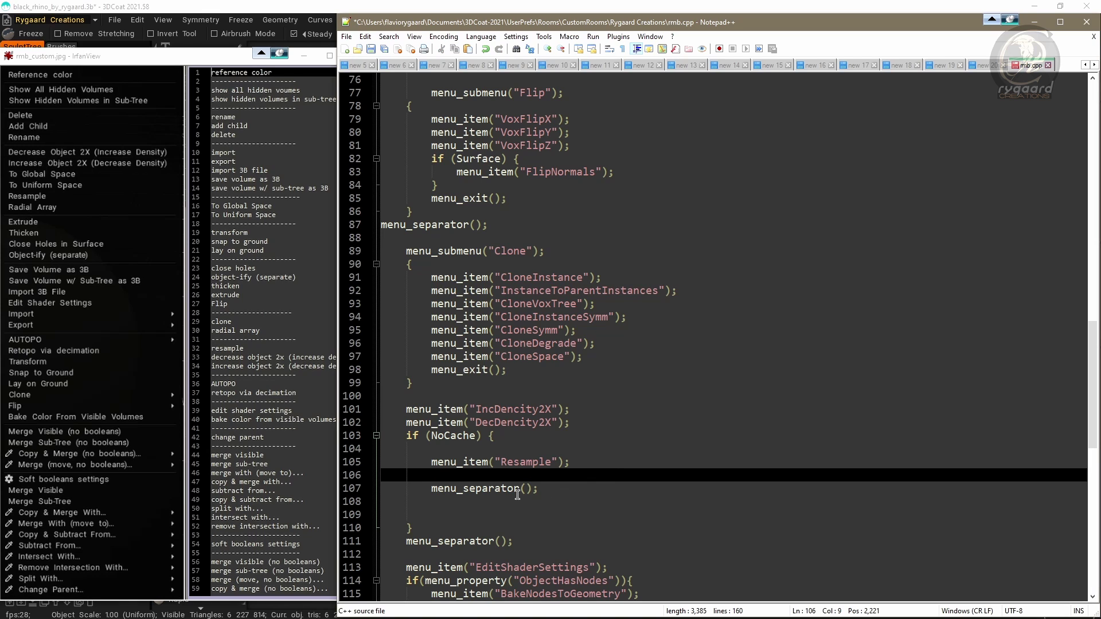
click(431, 452)
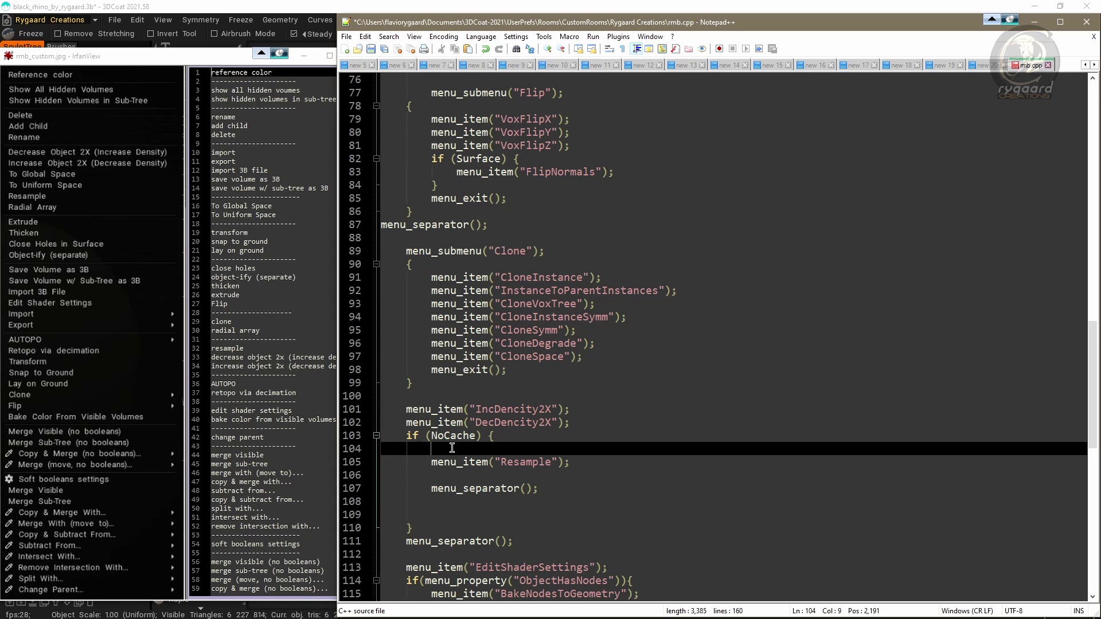
key(ctrl+v)
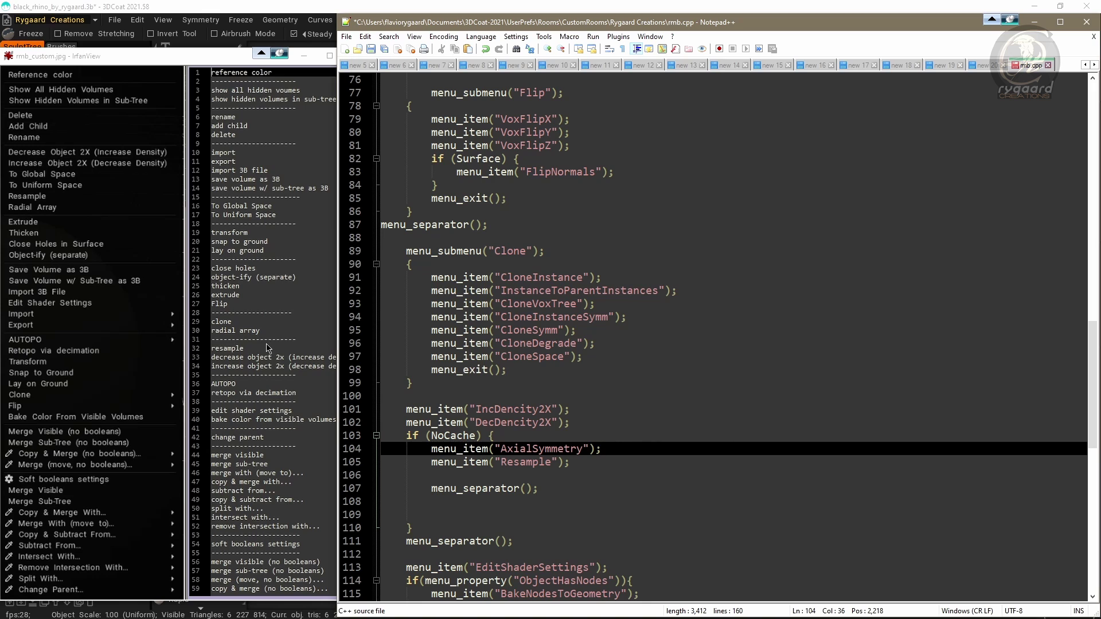
- Move the NoCache block's menu_separator(); line between AxialSymmetry and Resample and remove its indentation
key(Return)
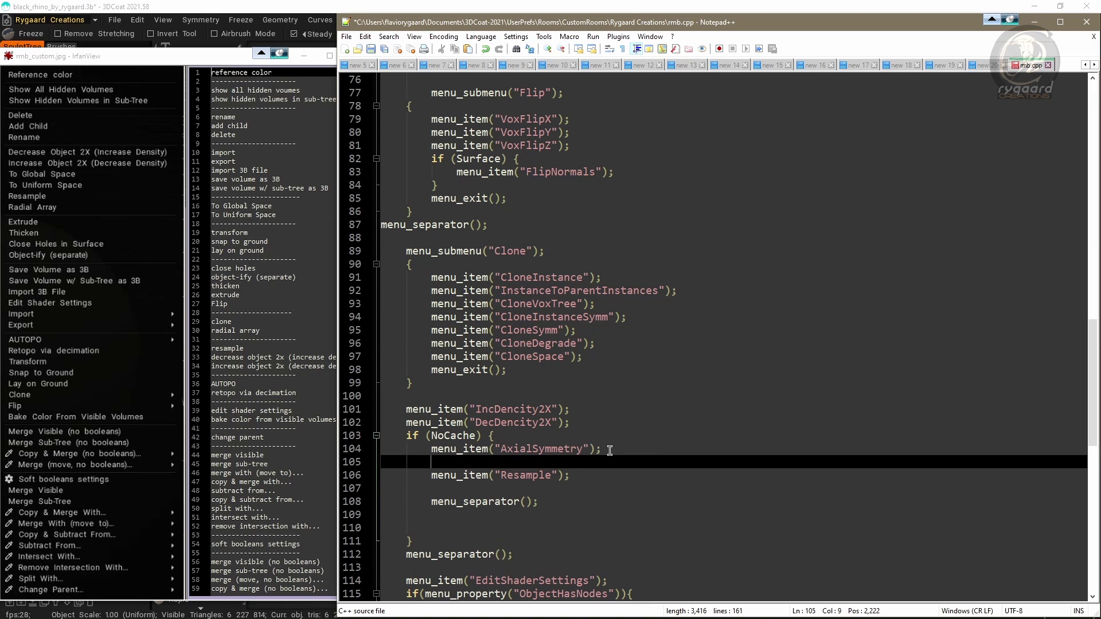
click(430, 502)
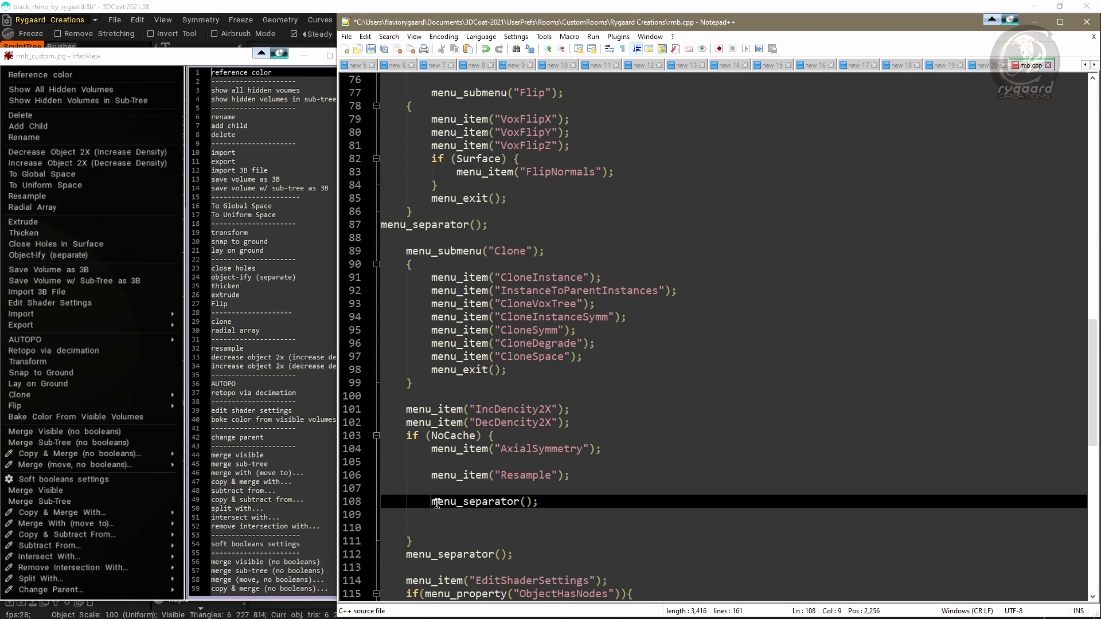
shift+click(547, 502)
key(ctrl+c)
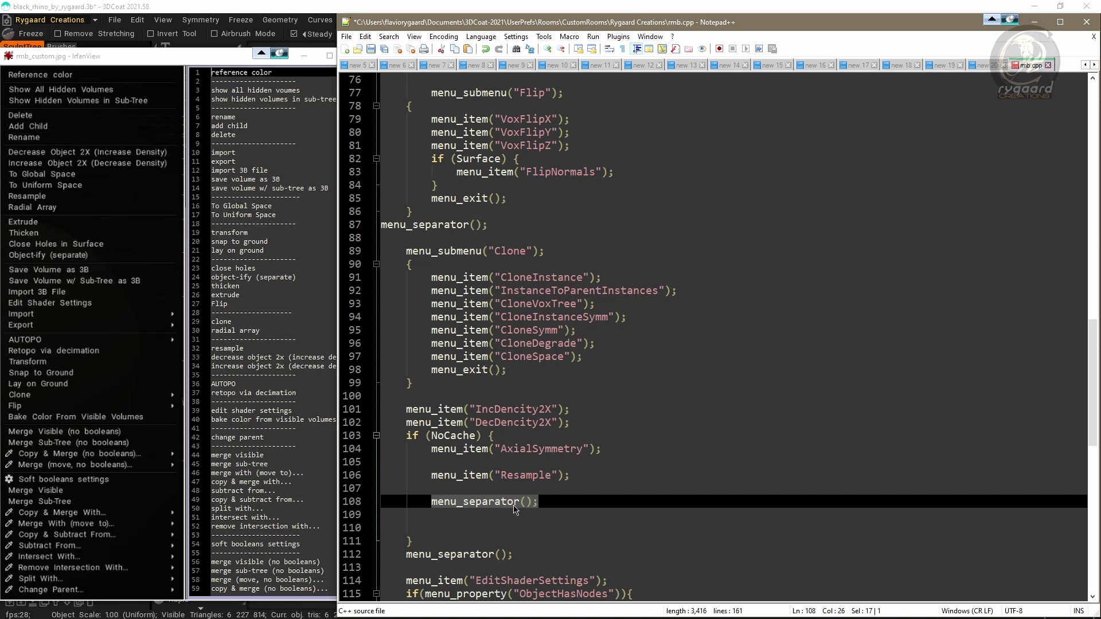
key(Delete)
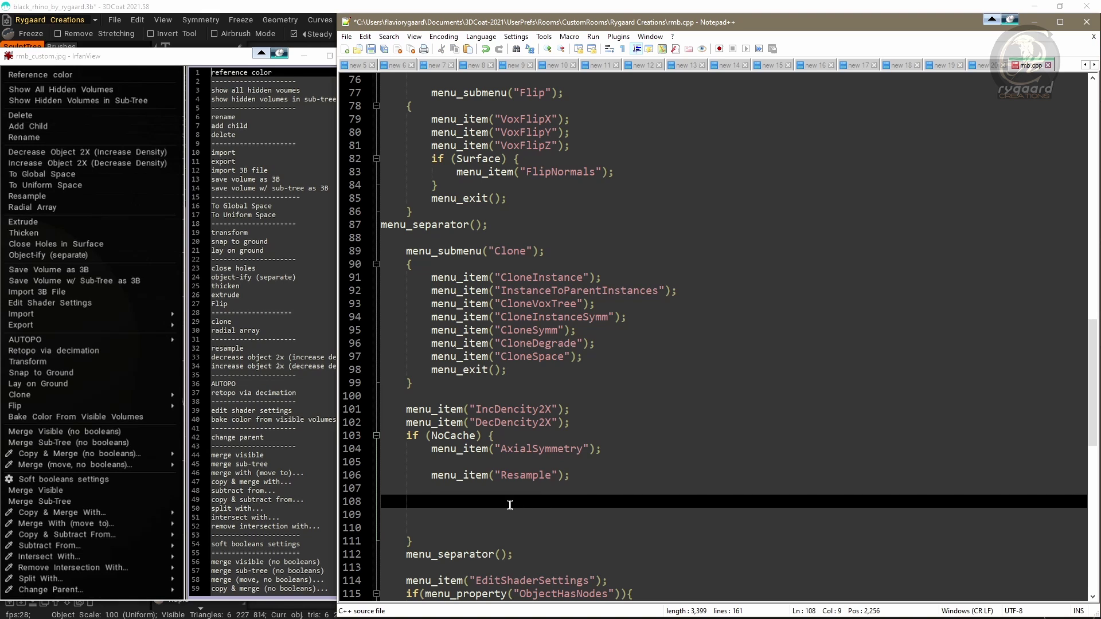
click(432, 463)
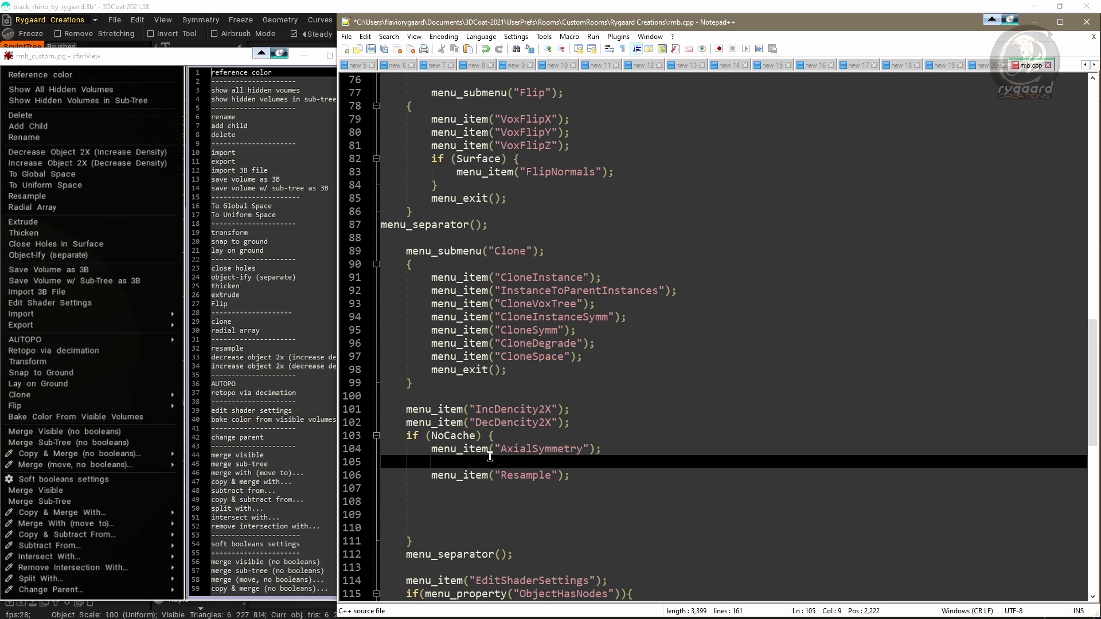
key(ctrl+v)
click(427, 462)
key(BackSpace)
key(BackSpace)
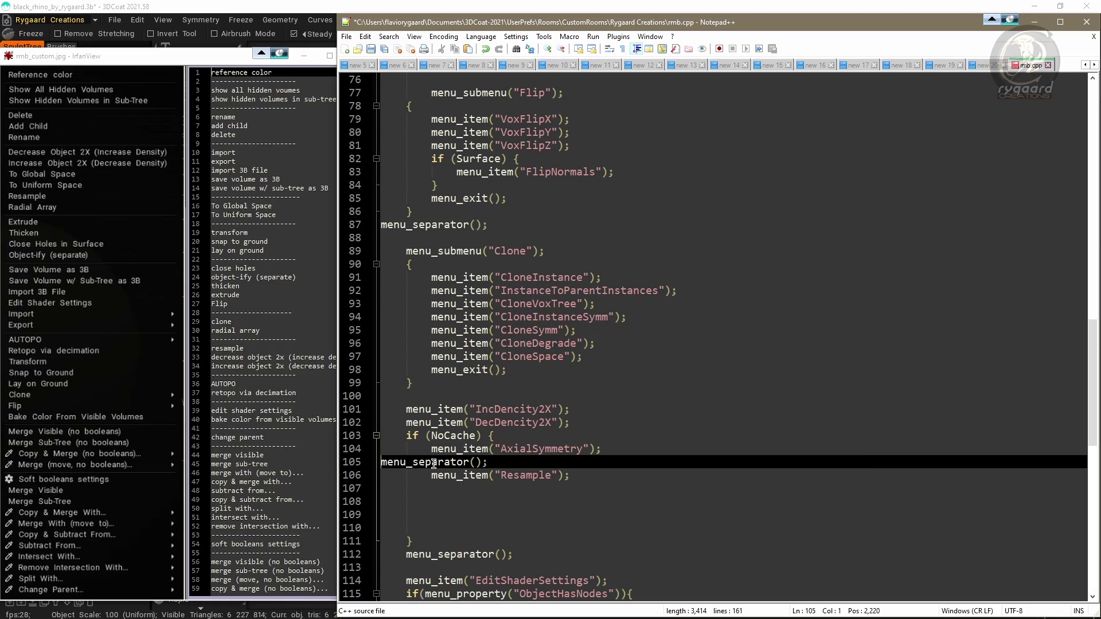
click(489, 462)
- Cut the IncDencity2X and DecDencity2X items from above the NoCache block
click(393, 411)
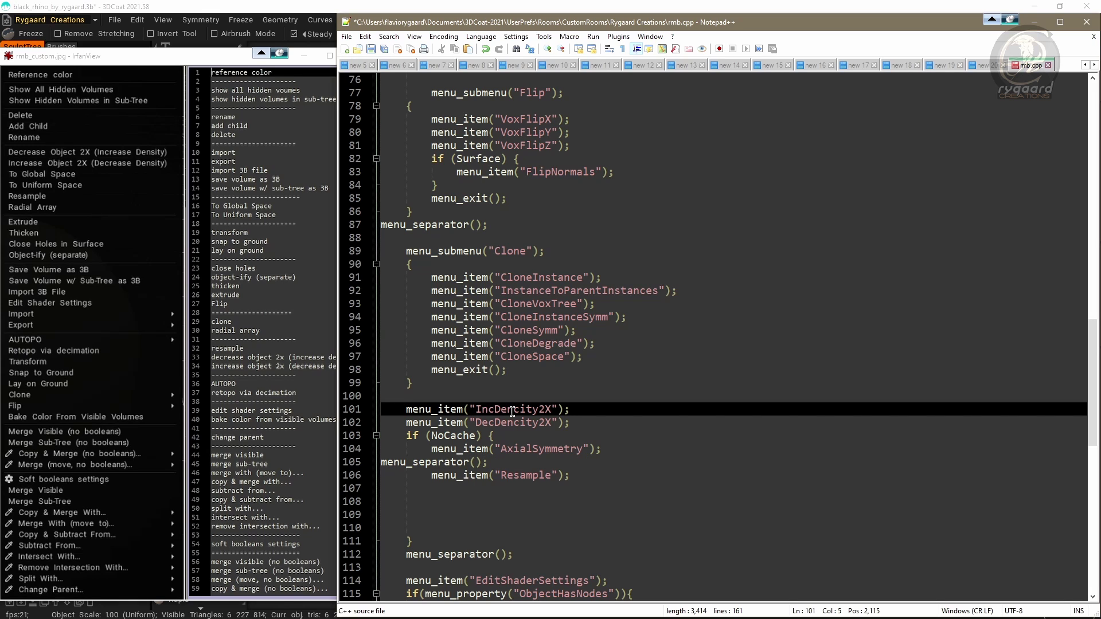
shift+click(580, 423)
key(ctrl+c)
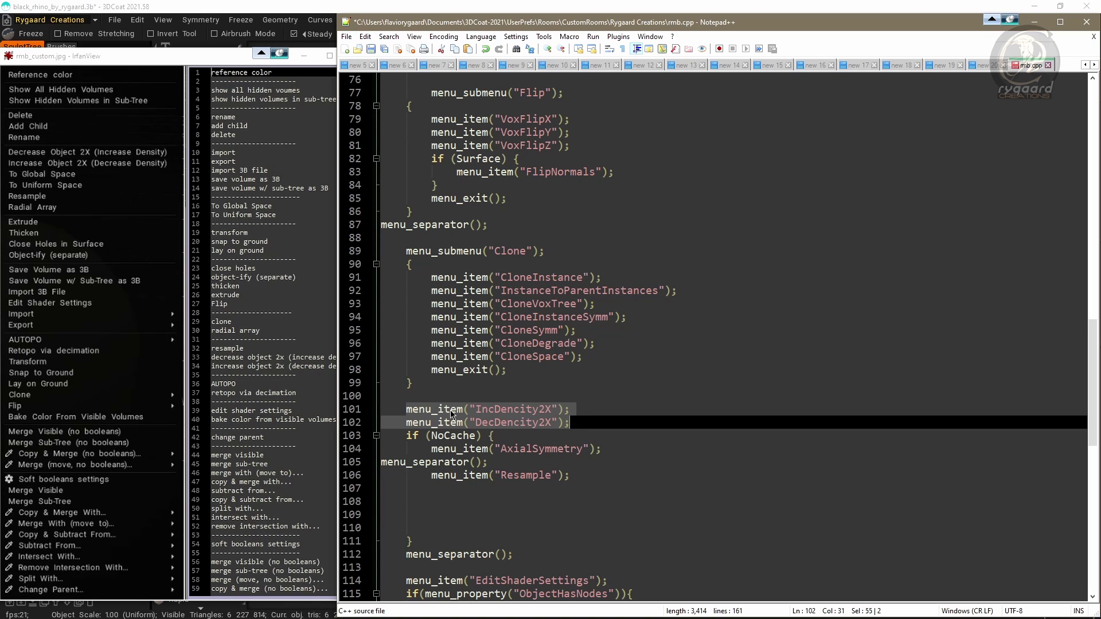
key(Delete)
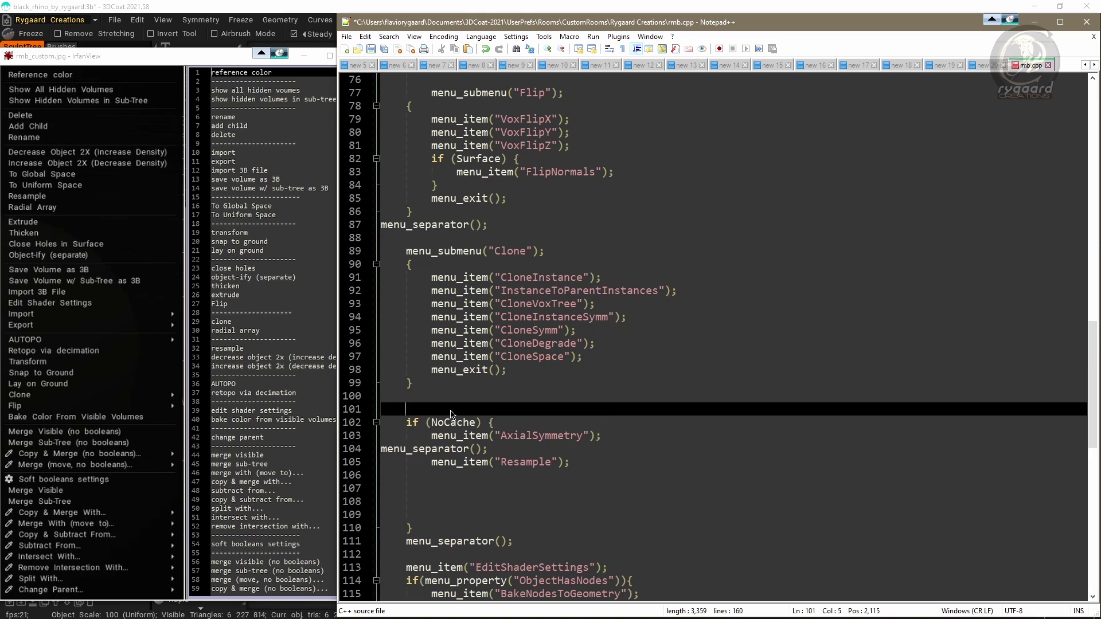
- Paste the IncDencity2X and DecDencity2X items below the NoCache block's closing brace and remove the indentation of the menu_separator(); that follows them
scroll(453, 414, down, 1)
click(420, 490)
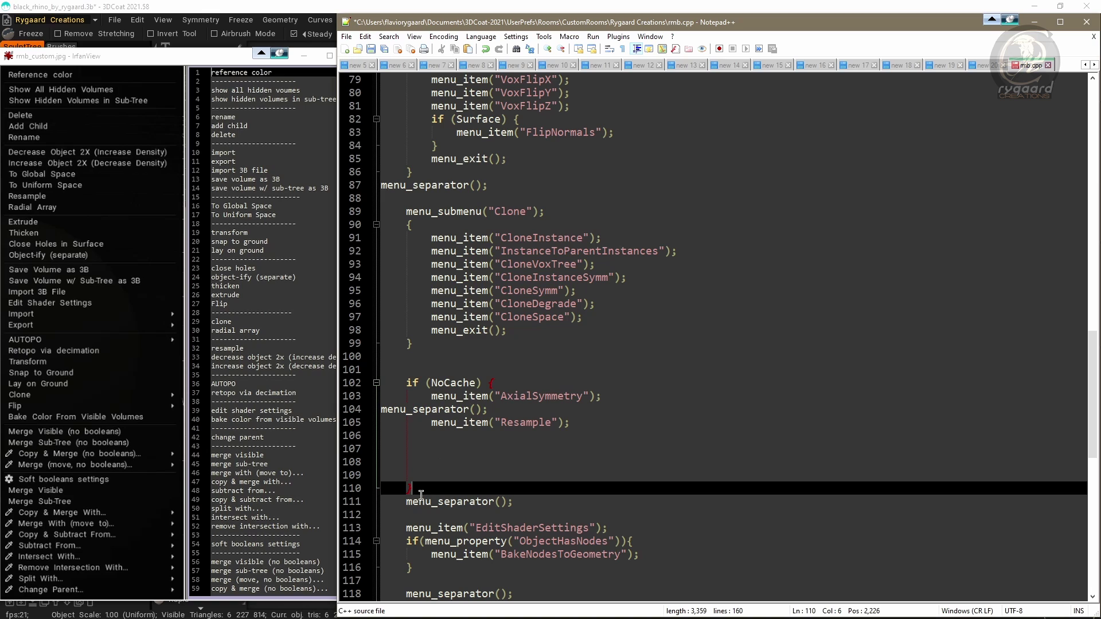
key(Return)
key(Return)
key(Return)
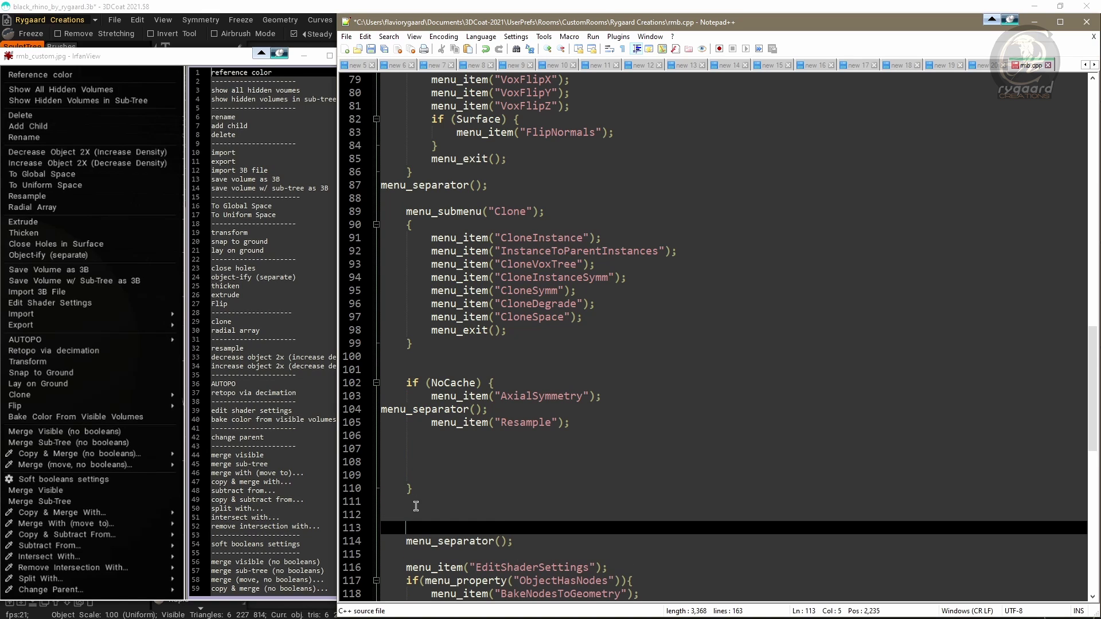
click(413, 510)
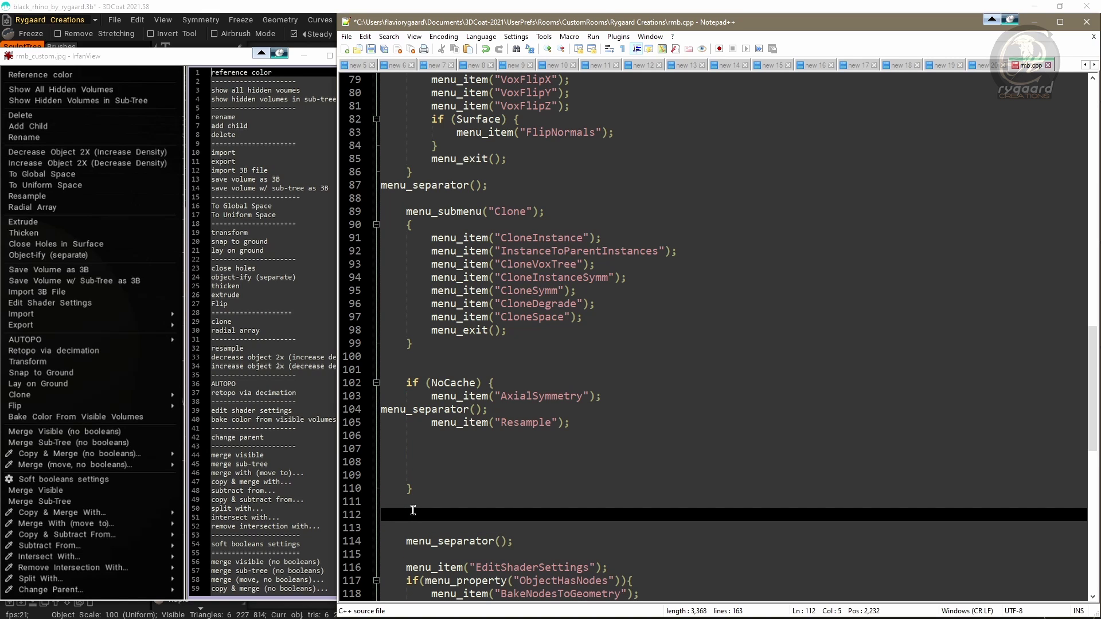
key(ctrl+v)
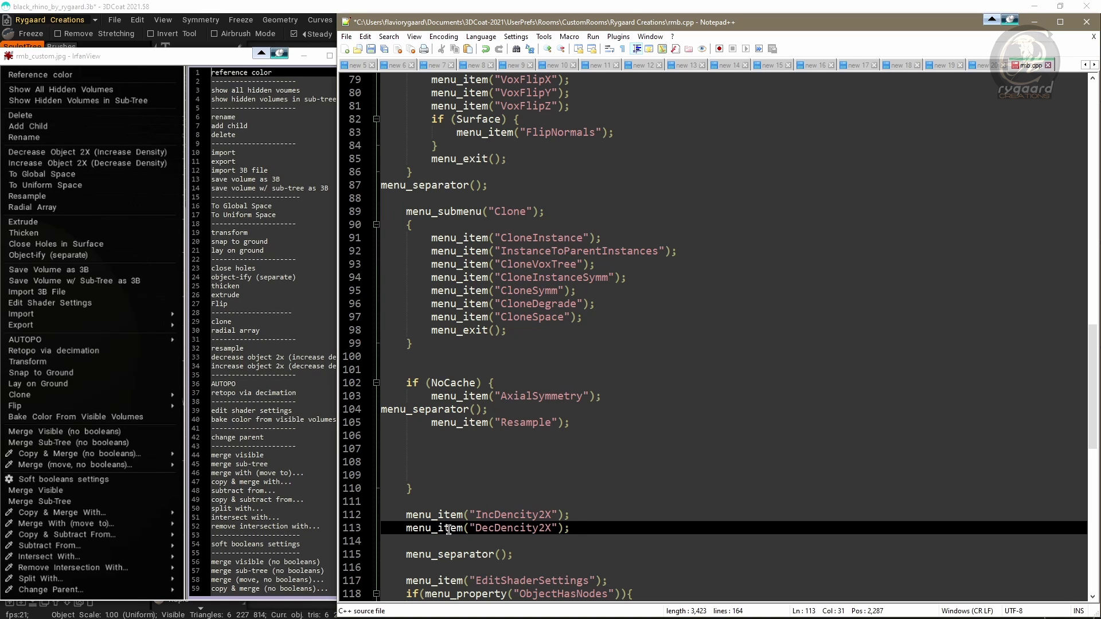
click(403, 553)
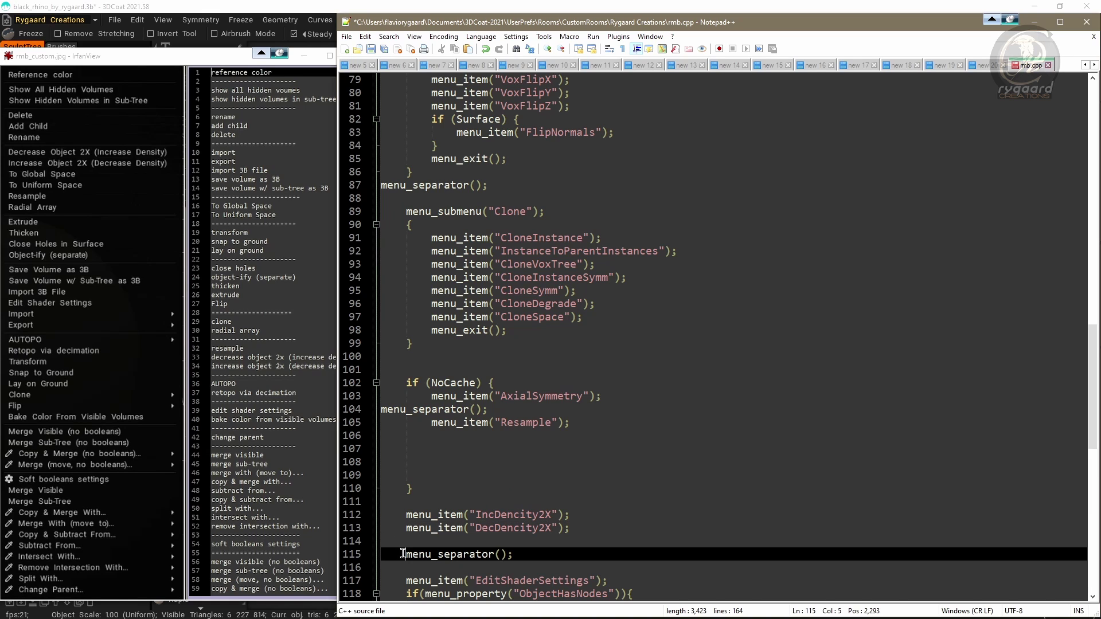
key(BackSpace)
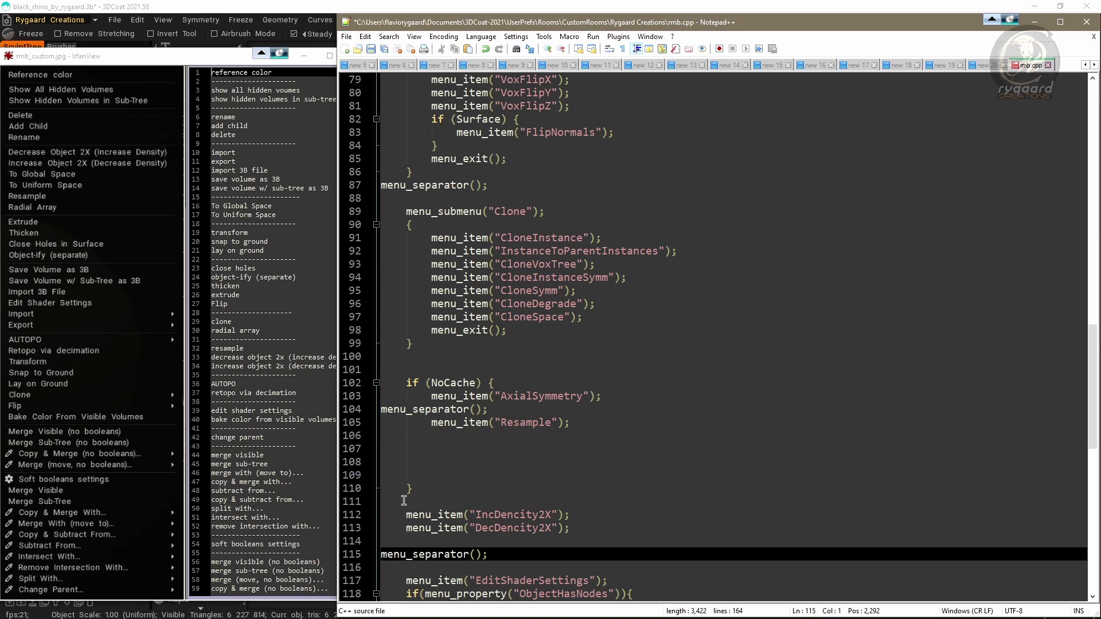
- Delete the surplus blank lines after the Resample item inside the NoCache block and between the Clone submenu and the NoCache block
click(411, 476)
key(BackSpace)
key(BackSpace)
key(BackSpace)
key(BackSpace)
key(BackSpace)
key(BackSpace)
key(BackSpace)
key(BackSpace)
key(BackSpace)
key(BackSpace)
key(BackSpace)
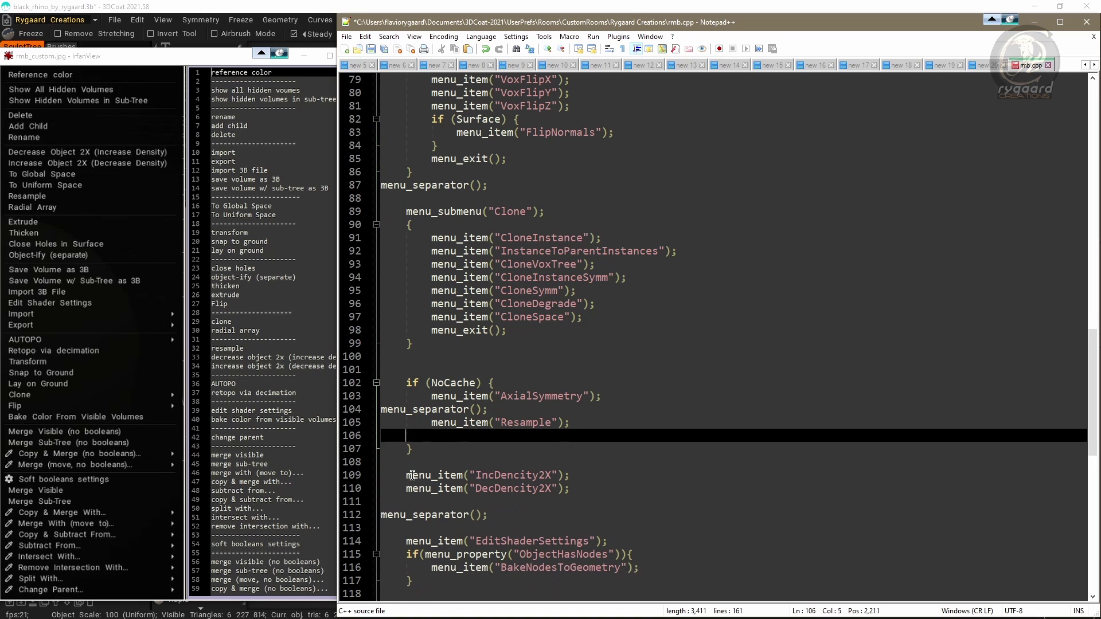
click(444, 368)
key(BackSpace)
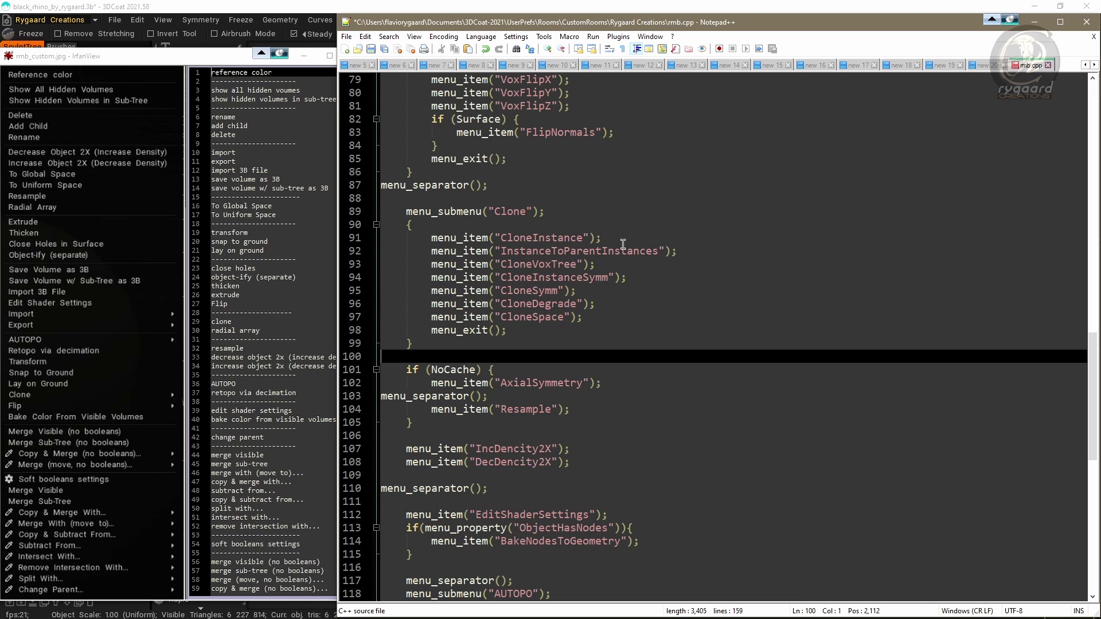
- Save rmb.cpp, close the file and minimize the text editor to return to 3DCoat
click(370, 51)
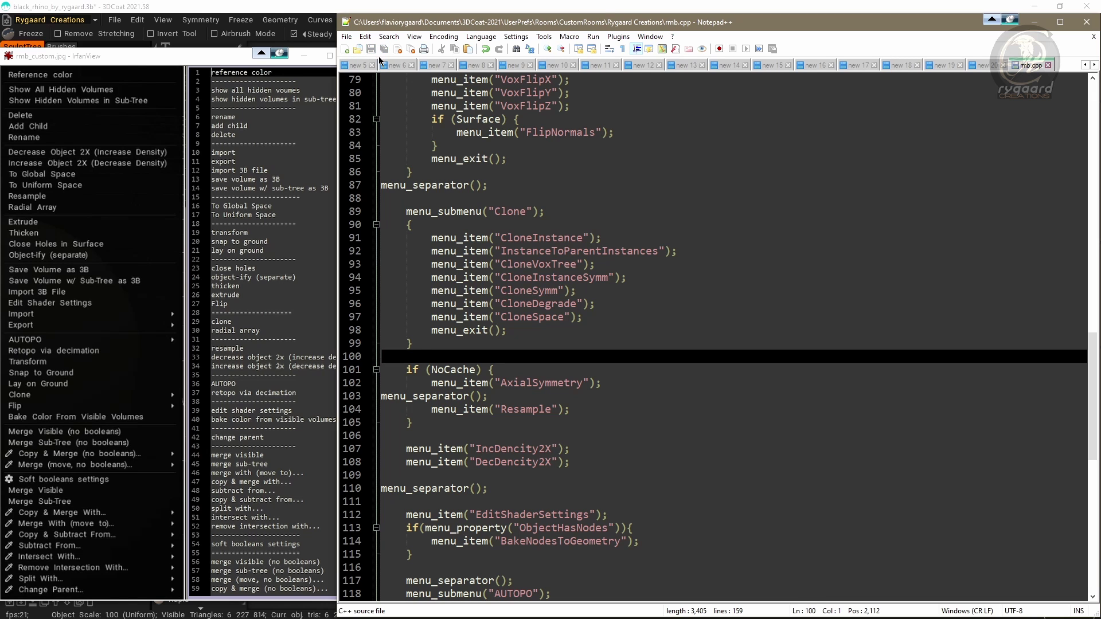
click(1048, 65)
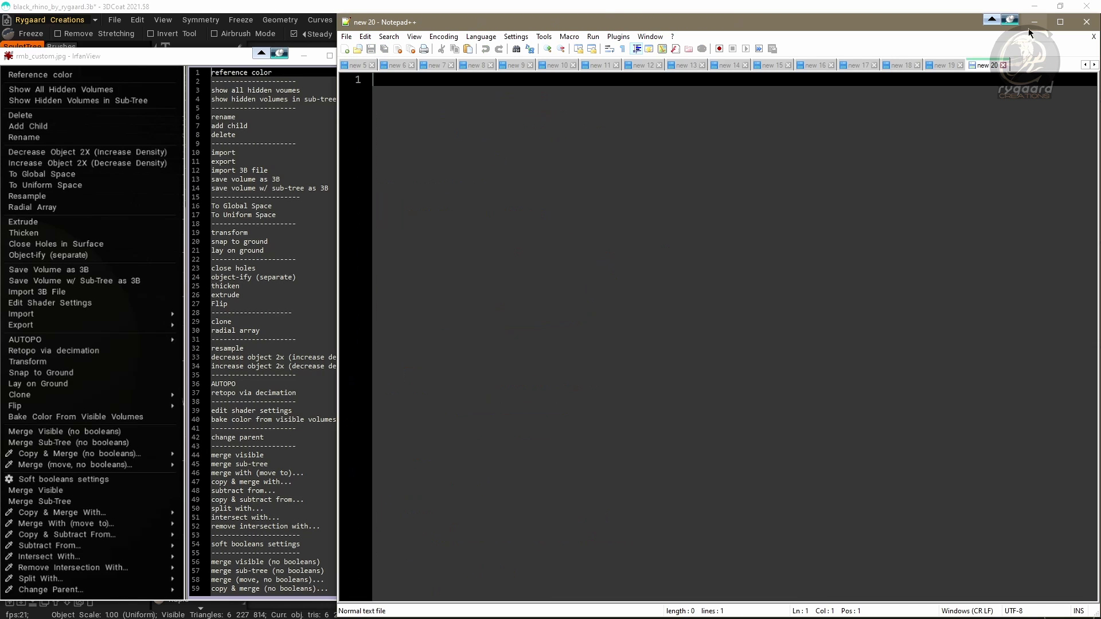
click(1029, 27)
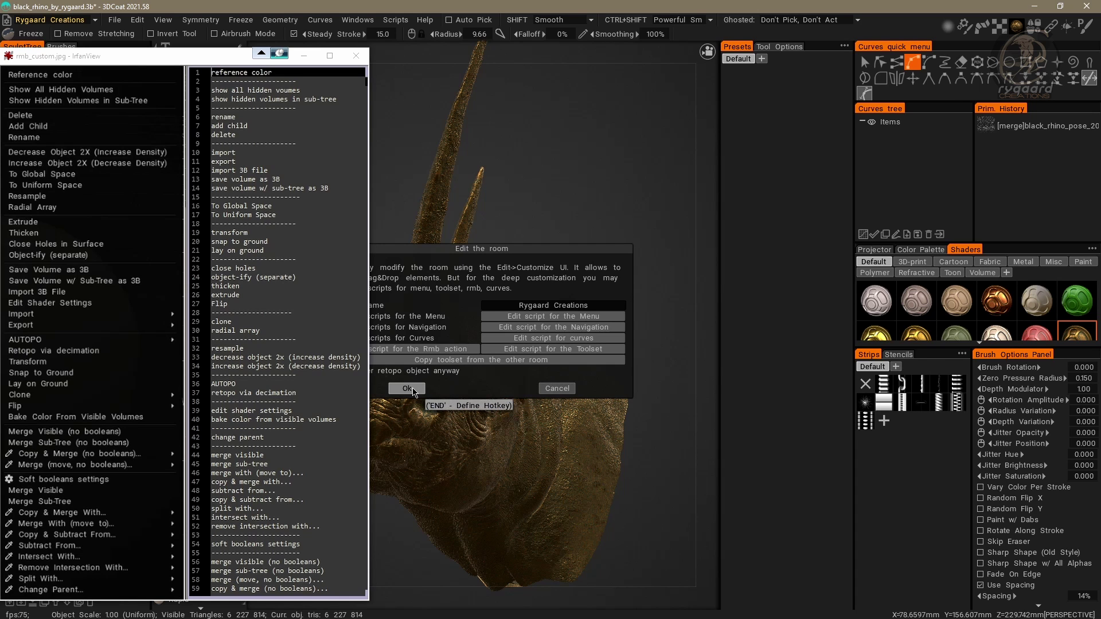
- Accept the Edit the room dialog and open the context menu over the rhino model to compare its order with the planned list
click(408, 389)
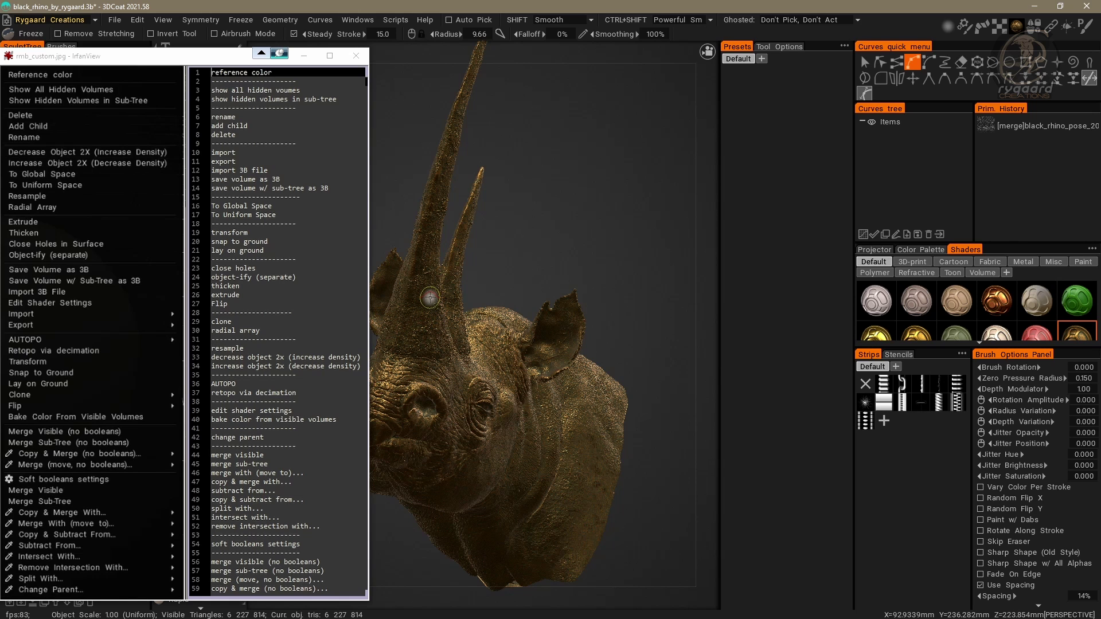
right_click(429, 298)
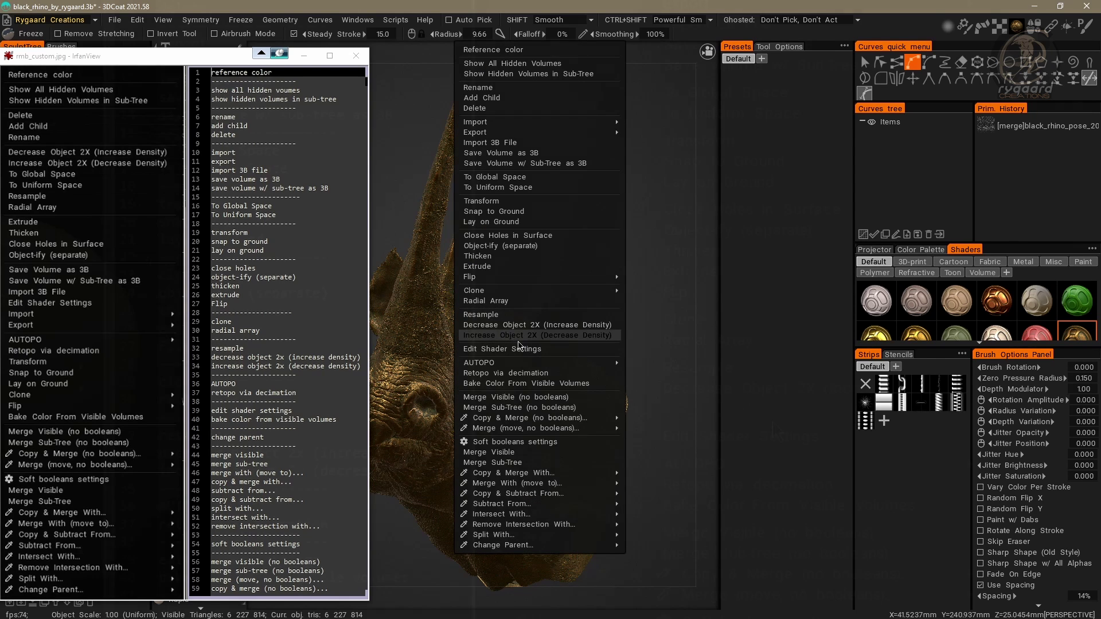
mouse_move(517, 363)
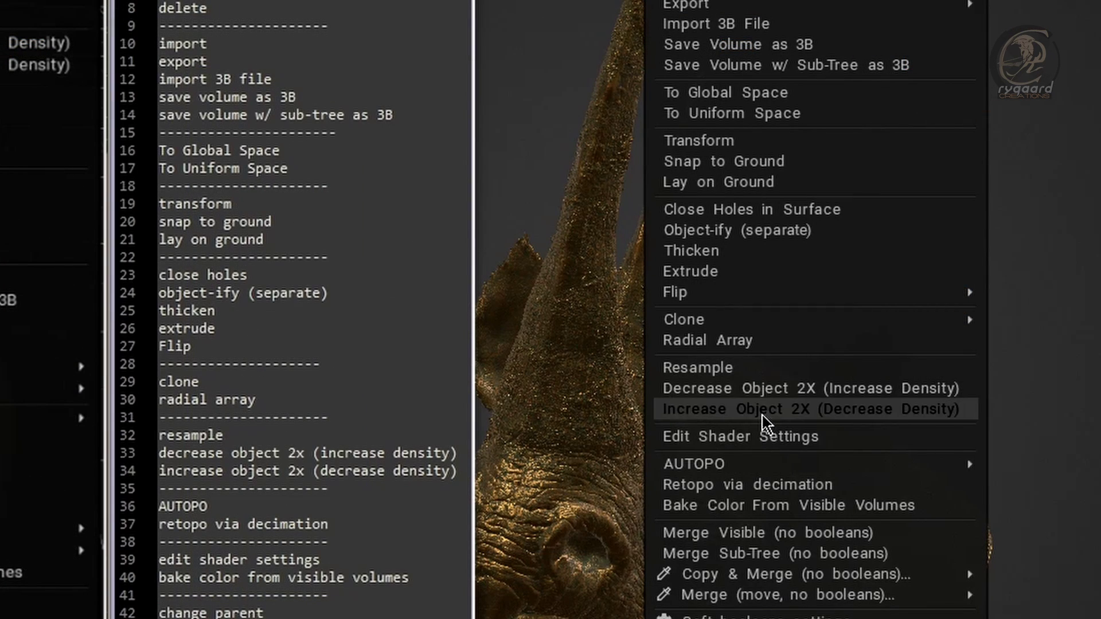